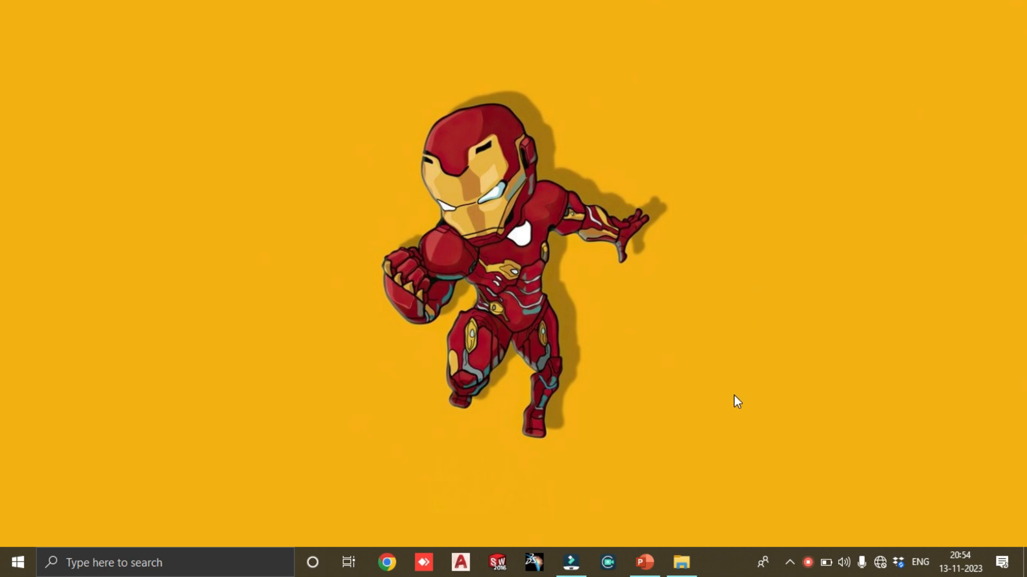
Show the AutoCAD Class 41 attributes slide in PowerPoint and switch to the ATTRIBUTES.dxf drawing in AutoCAD
click(657, 568)
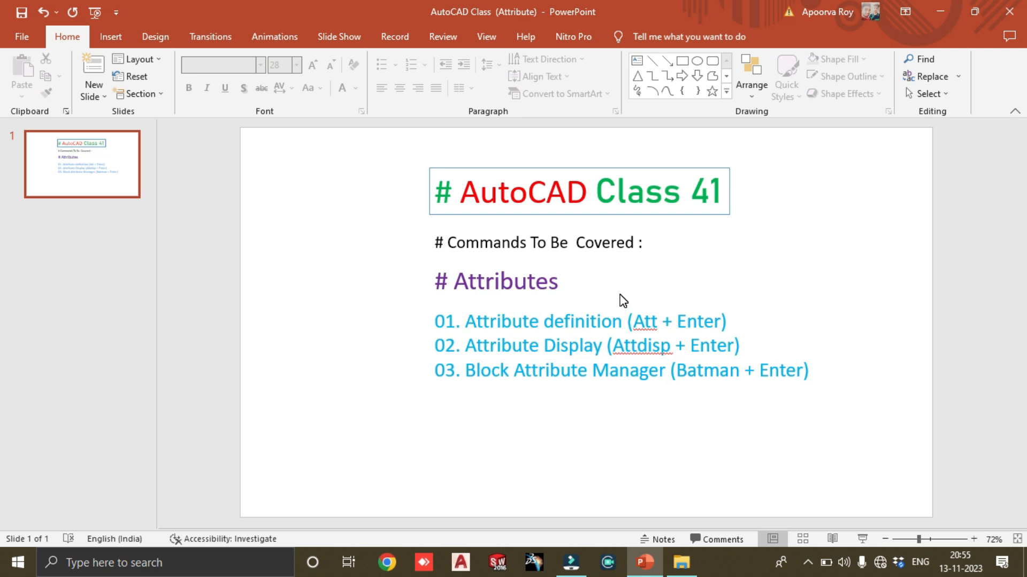
click(929, 12)
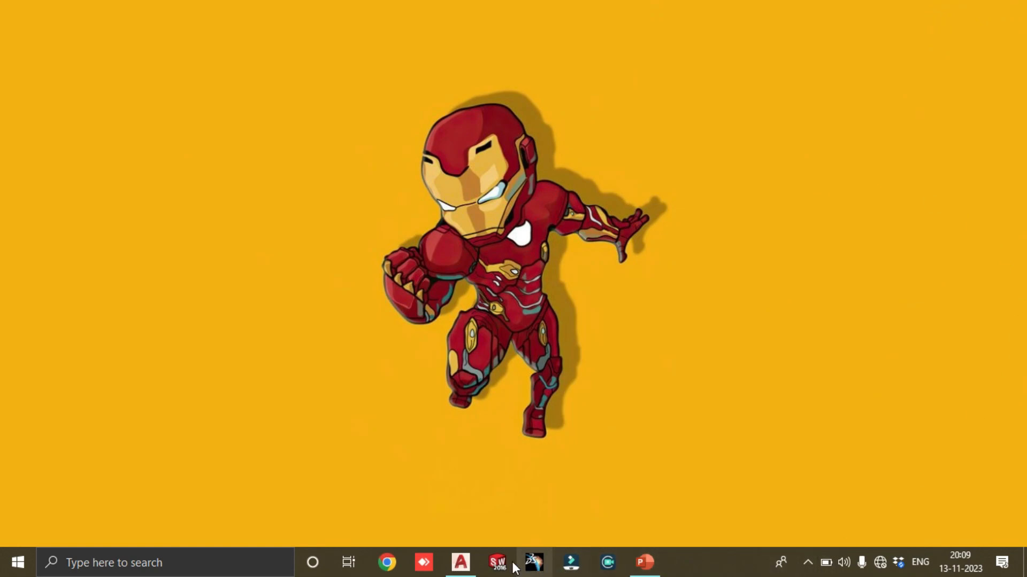
click(460, 562)
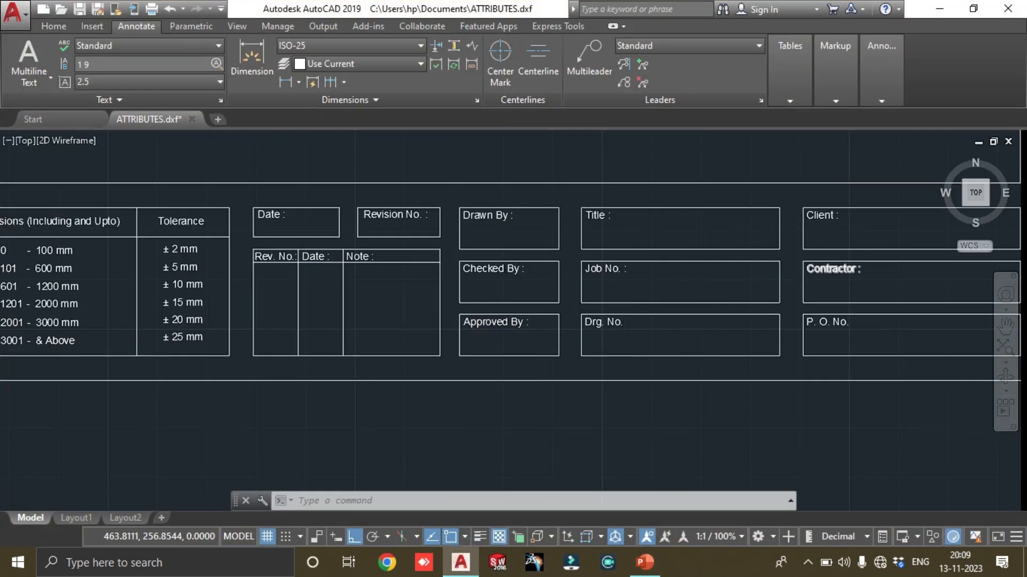
Examine the drawing sheet's border and its numbered and lettered grid reference marks
scroll(704, 284, down, 6)
middle_drag(717, 222, 691, 351)
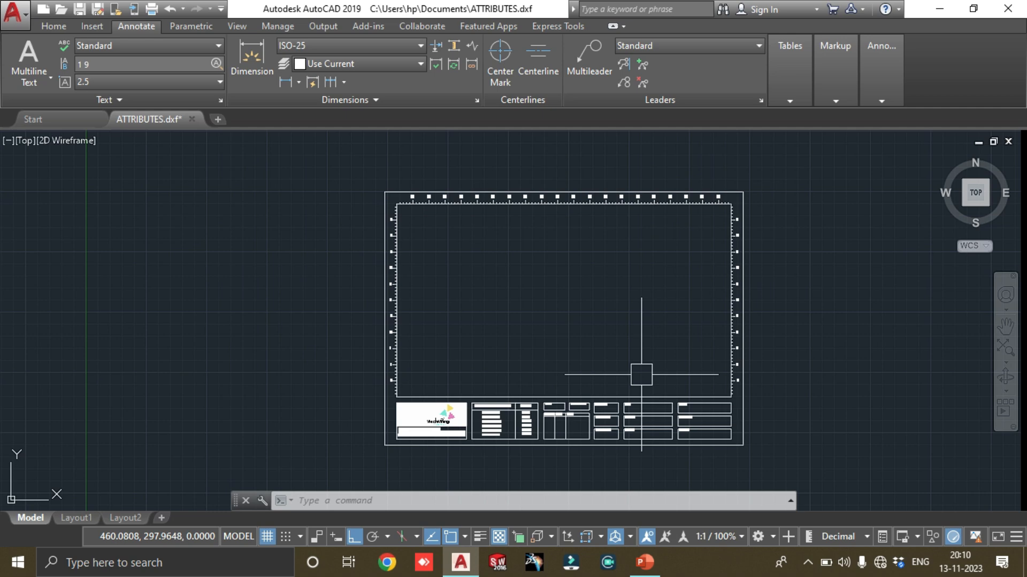
scroll(462, 182, up, 5)
scroll(225, 299, down, 1)
scroll(217, 299, up, 4)
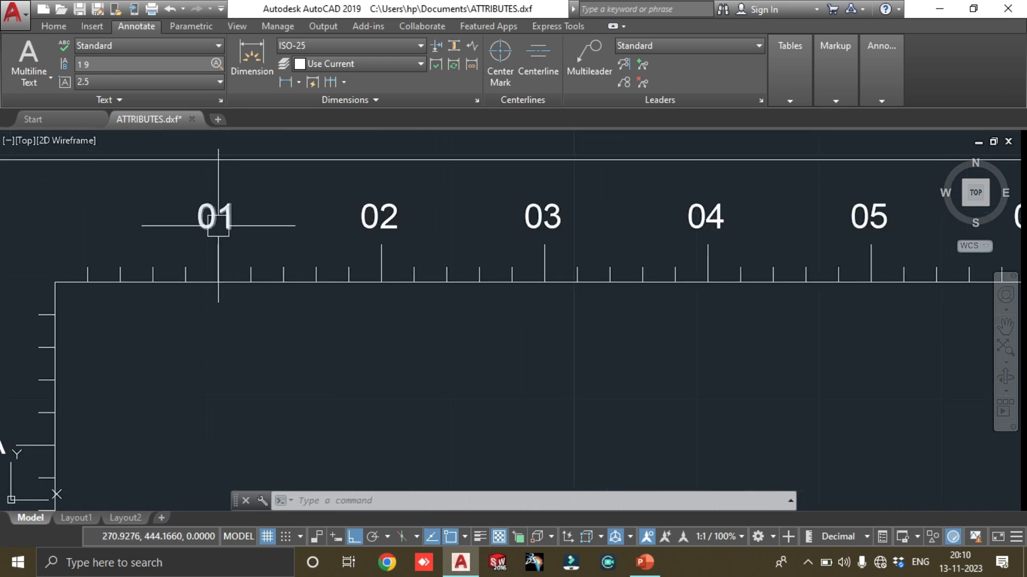
scroll(748, 254, down, 5)
scroll(690, 258, down, 1)
scroll(267, 345, down, 2)
scroll(280, 289, down, 2)
scroll(370, 284, up, 2)
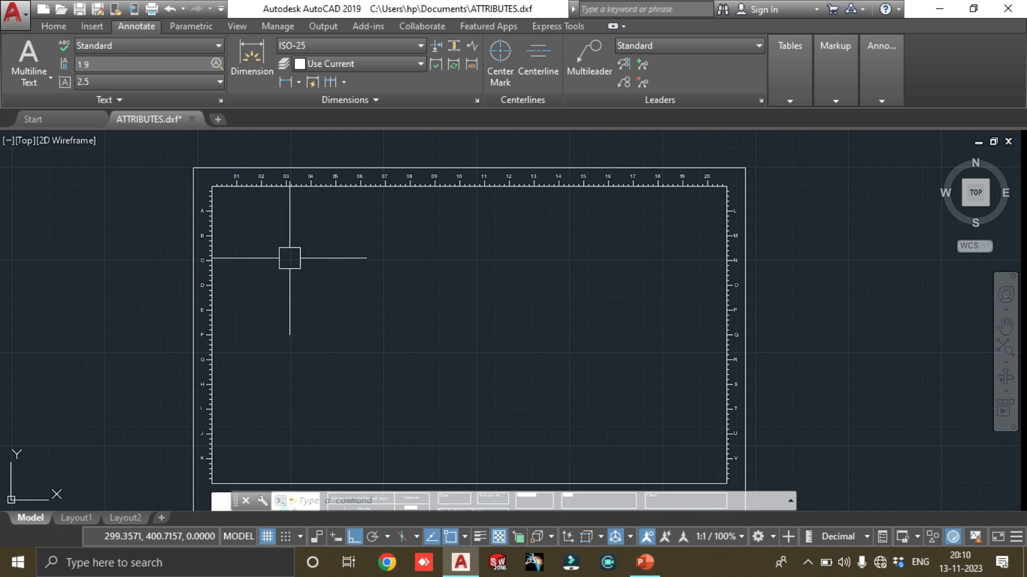
scroll(286, 178, up, 4)
scroll(287, 179, down, 5)
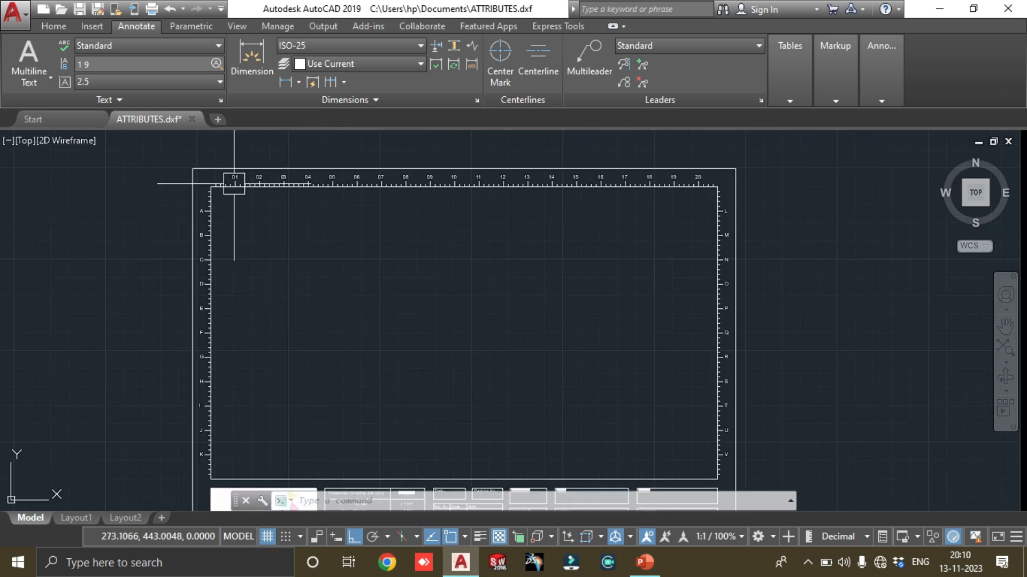
middle_drag(655, 420, 680, 243)
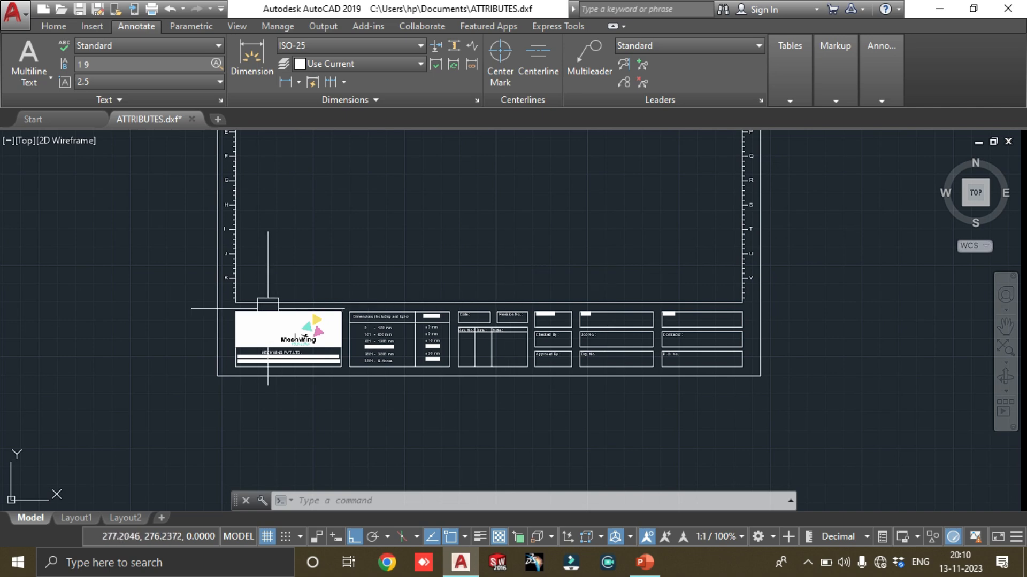
Examine the title block from the company logo and tolerance table across to the revision, title and client fields
scroll(334, 344, up, 4)
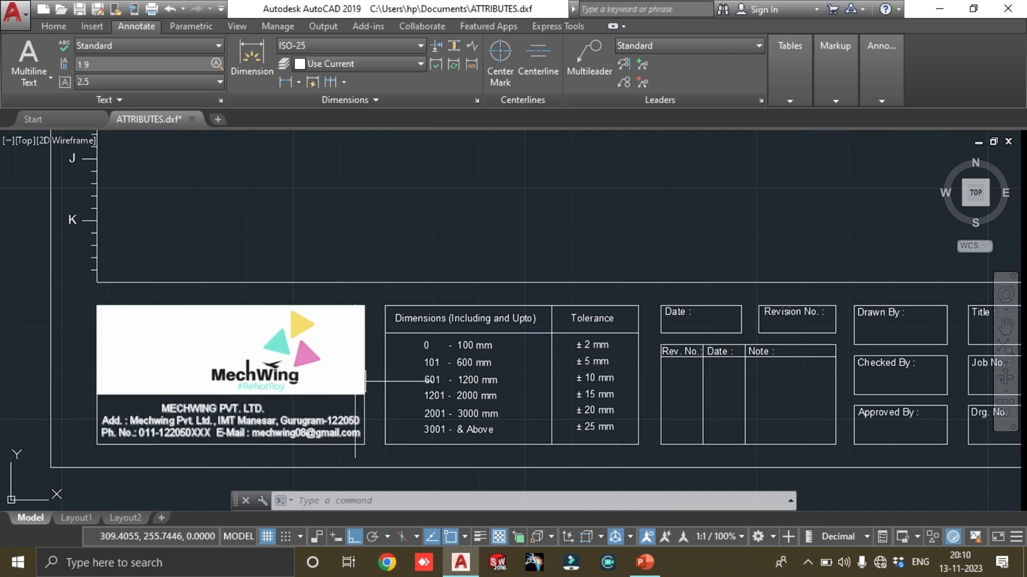
middle_drag(672, 326, 480, 343)
scroll(479, 343, down, 4)
middle_drag(669, 321, 547, 458)
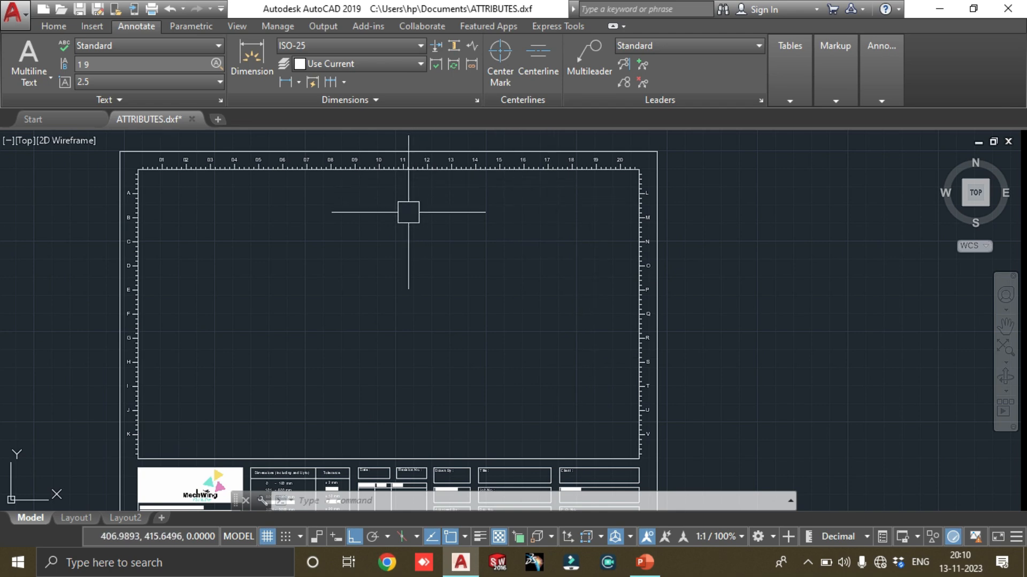
middle_drag(449, 376, 508, 243)
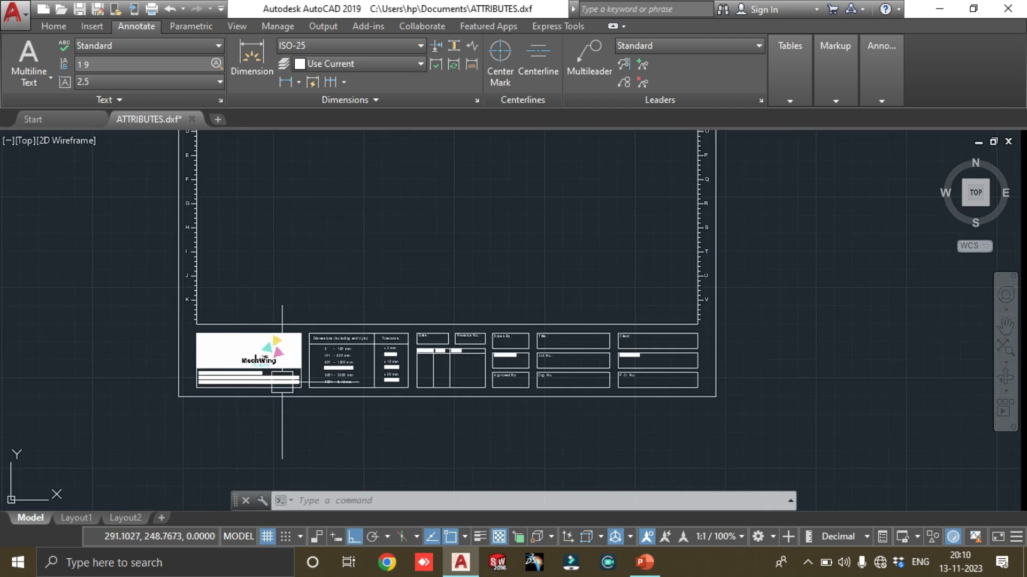
scroll(305, 363, up, 4)
middle_drag(487, 324, 268, 359)
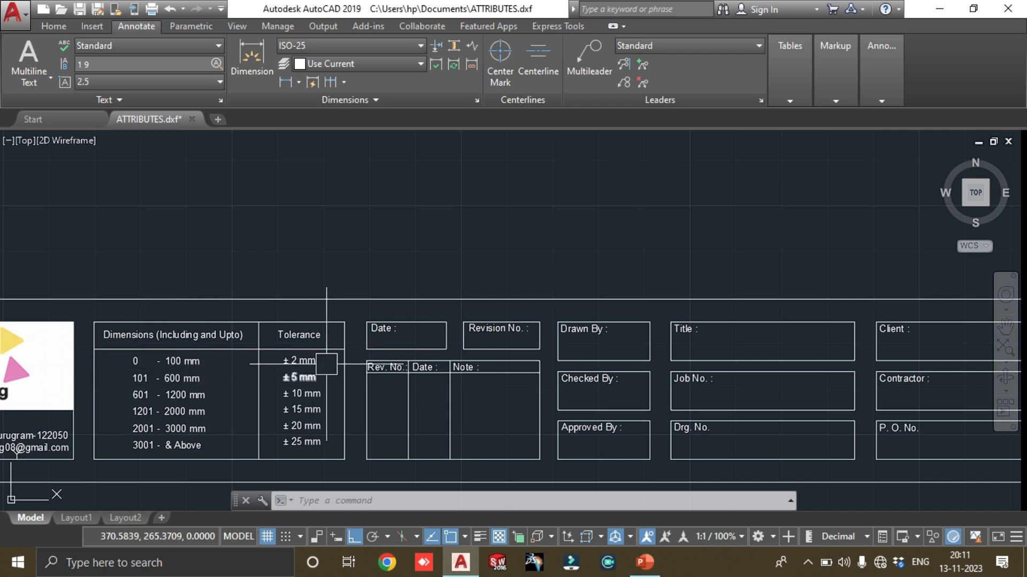
mouse_move(397, 363)
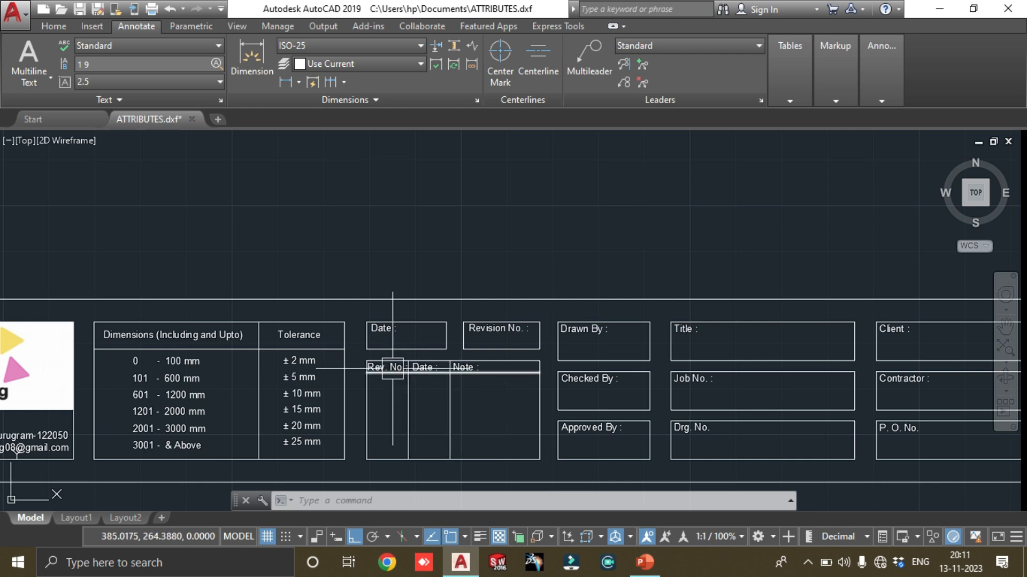
mouse_move(470, 328)
middle_down()
mouse_move(415, 351)
mouse_move(353, 345)
middle_up()
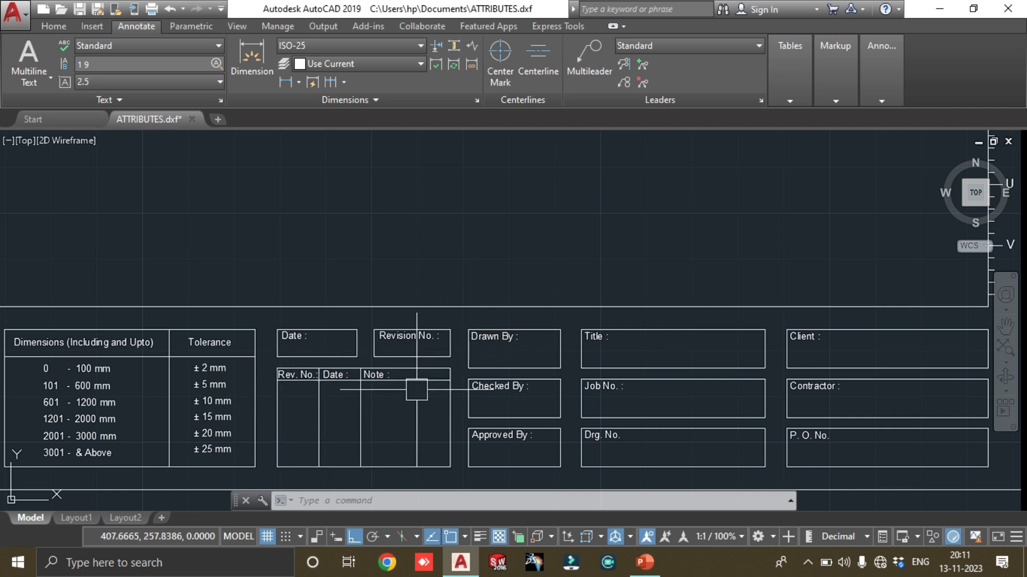
mouse_move(508, 337)
middle_down()
mouse_move(442, 327)
mouse_move(330, 371)
middle_up()
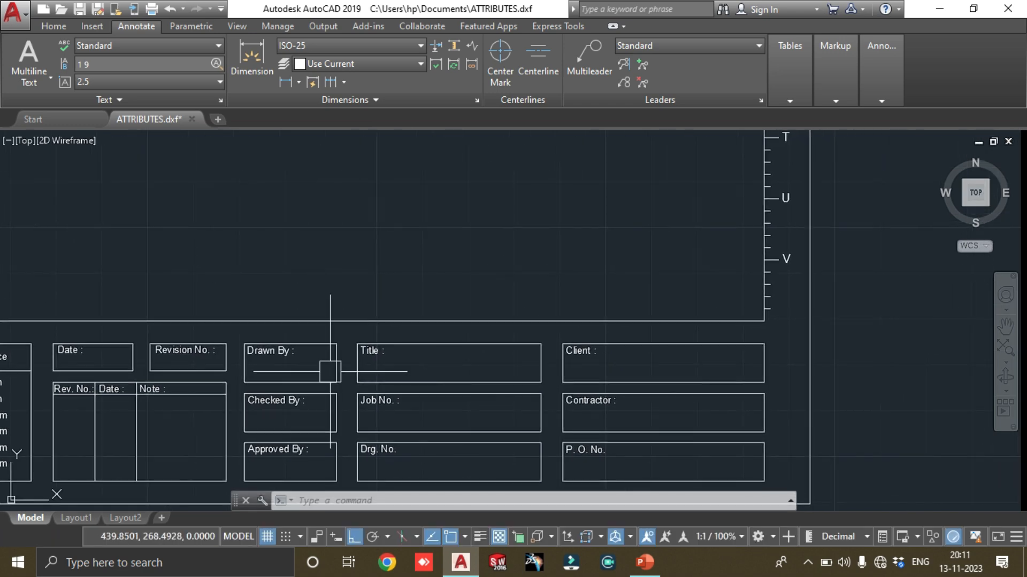
middle_drag(416, 359, 344, 351)
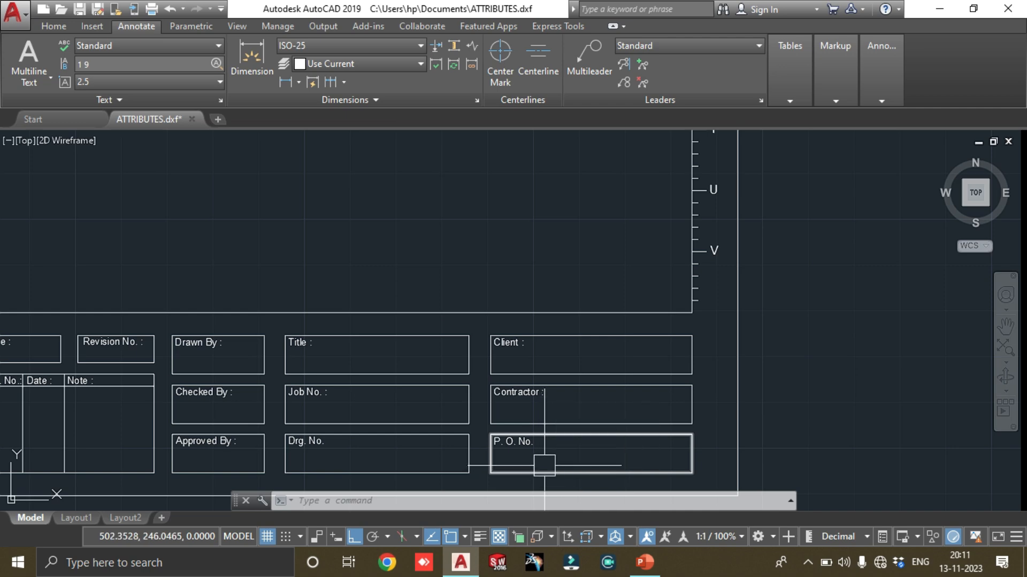
middle_drag(557, 312, 553, 393)
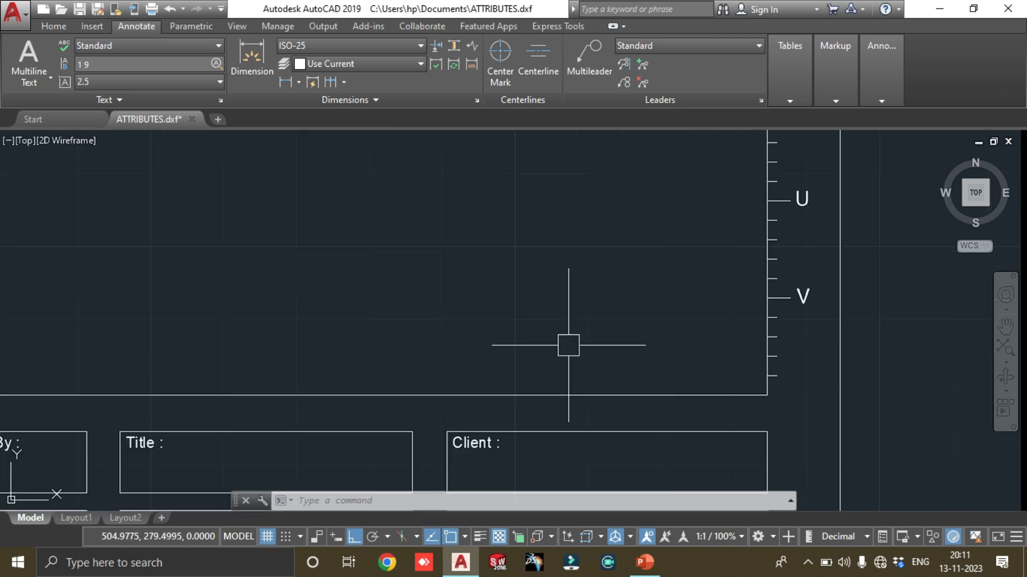
Add a vertical linear dimension for the outer sheet border's height, placed outside its left edge
scroll(615, 278, down, 6)
middle_drag(633, 215, 619, 371)
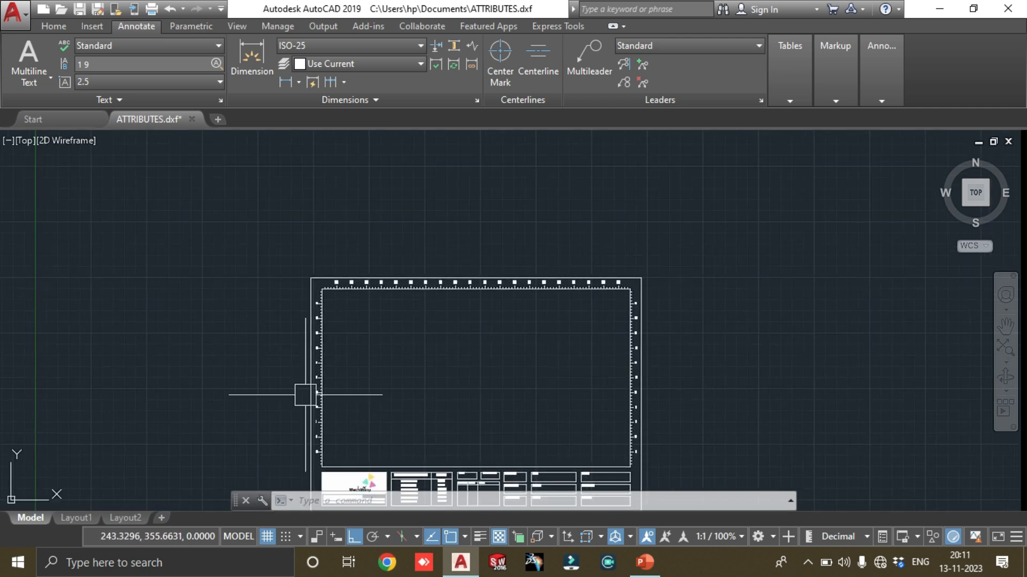
middle_drag(442, 406, 463, 287)
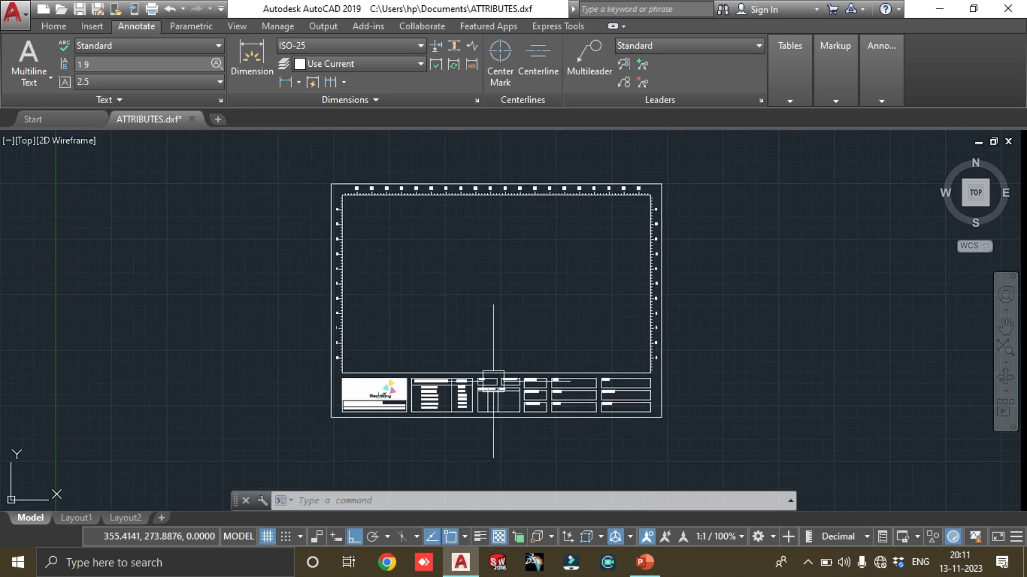
middle_drag(410, 236, 417, 288)
text(dli)
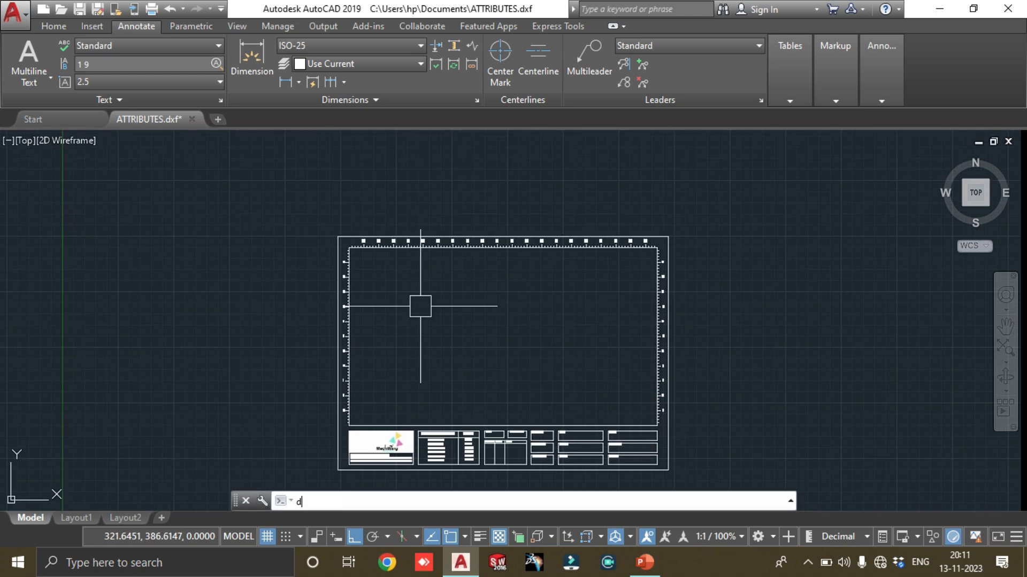
key(Return)
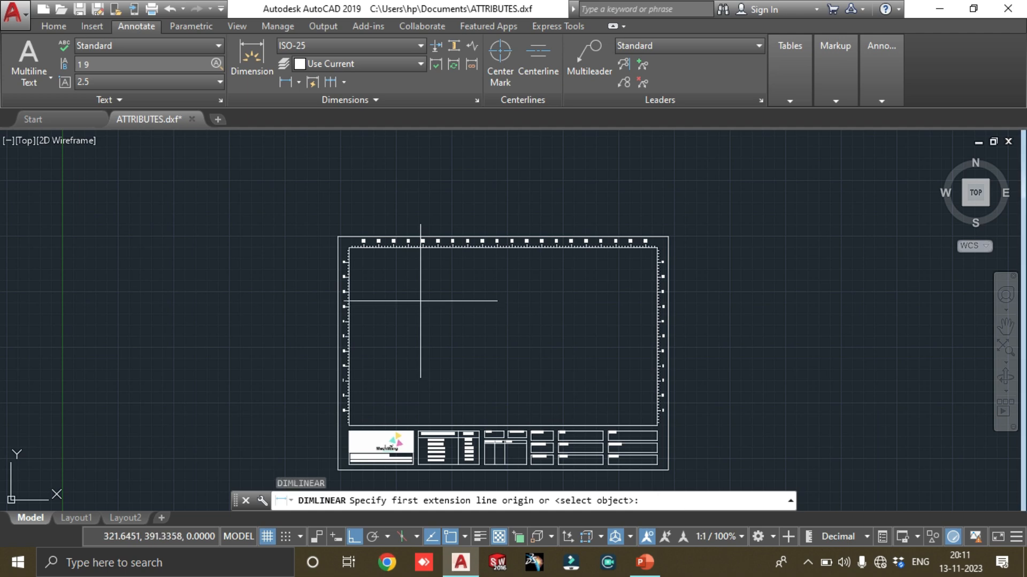
click(337, 235)
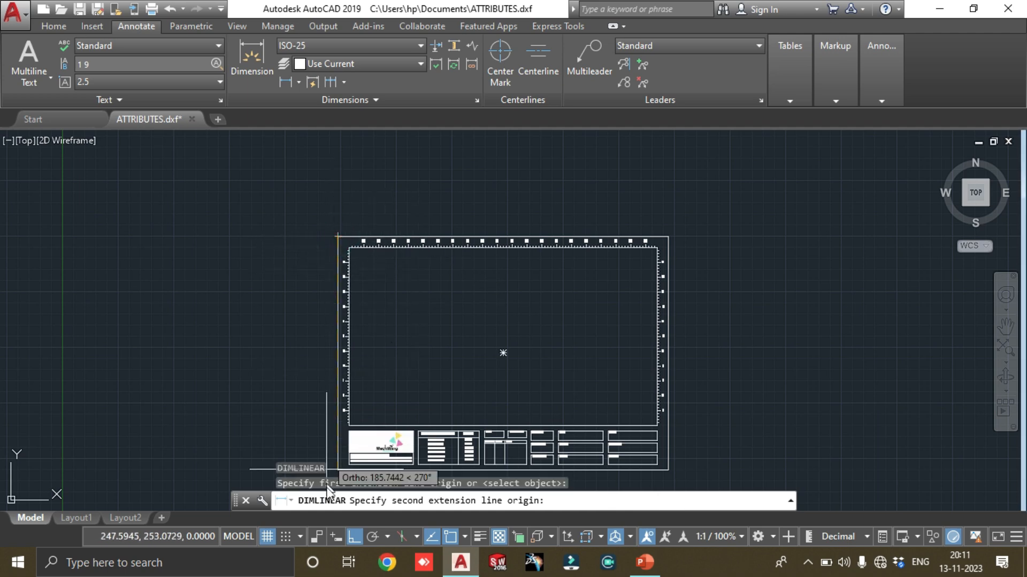
click(337, 469)
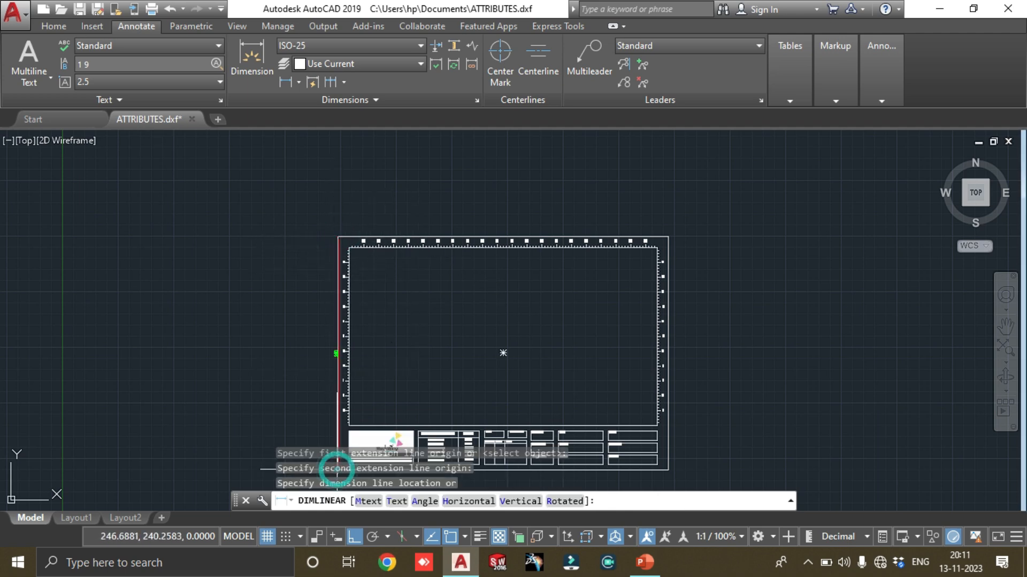
scroll(355, 329, up, 2)
click(358, 332)
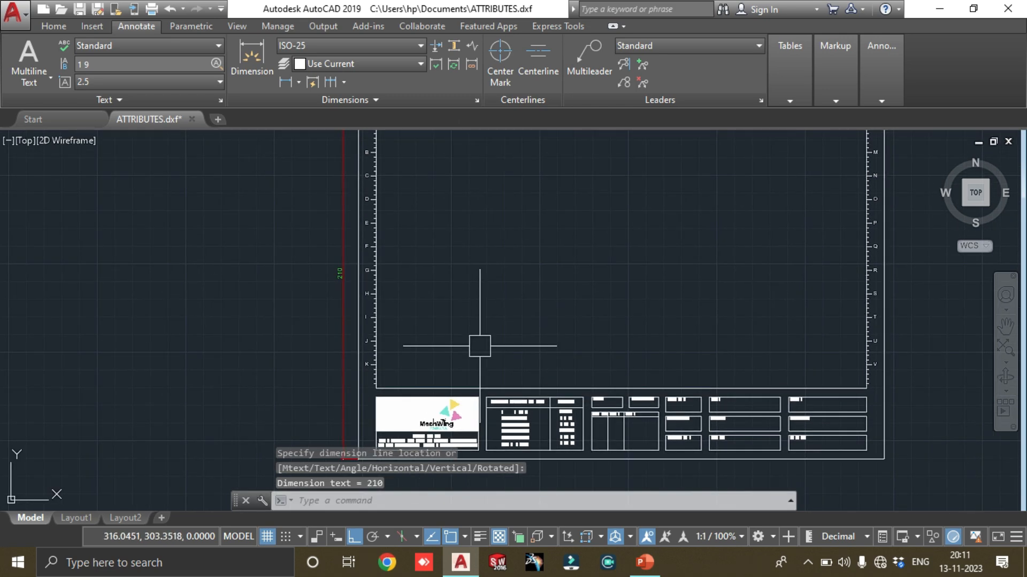
Add a horizontal linear dimension for the outer sheet border's width, placed above its top edge
key(Return)
middle_drag(491, 240, 490, 384)
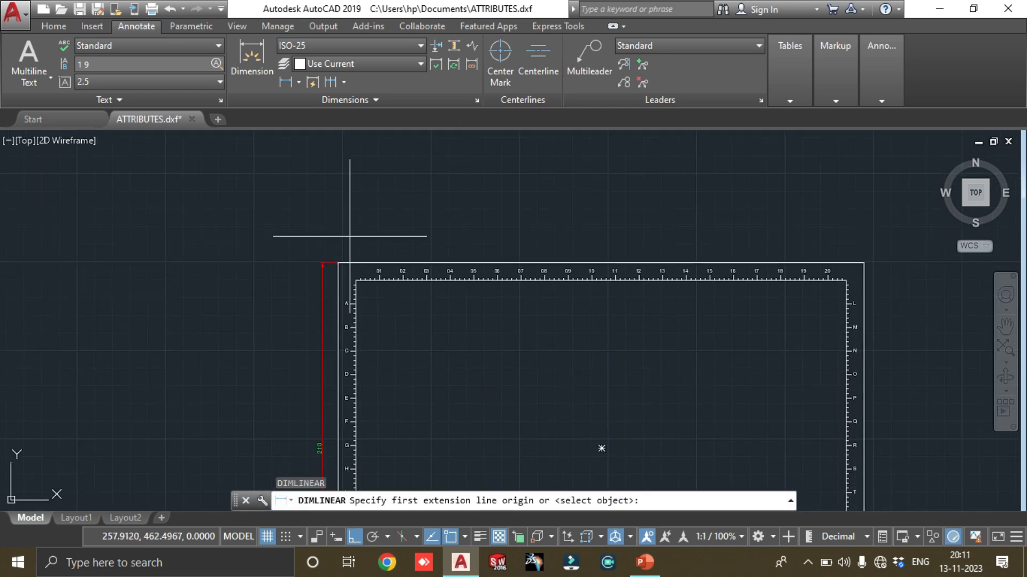
click(338, 263)
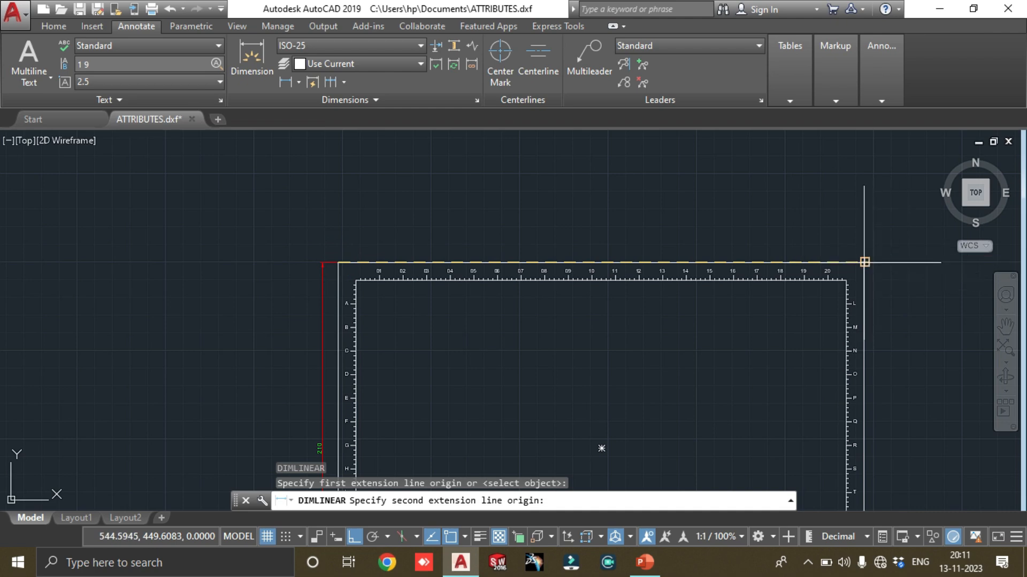
click(865, 262)
click(527, 242)
scroll(529, 254, up, 3)
scroll(460, 261, down, 4)
middle_drag(531, 311, 610, 231)
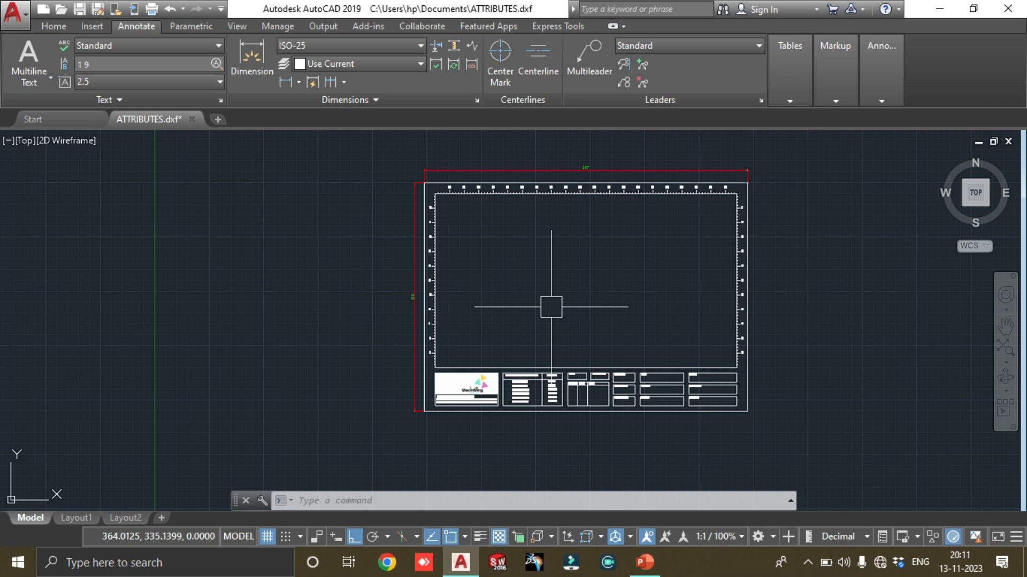
Examine the empty title block boxes, including date, revision, drawn by, job number and contractor, within the dimensioned sheet
scroll(623, 390, up, 5)
middle_drag(622, 391, 492, 382)
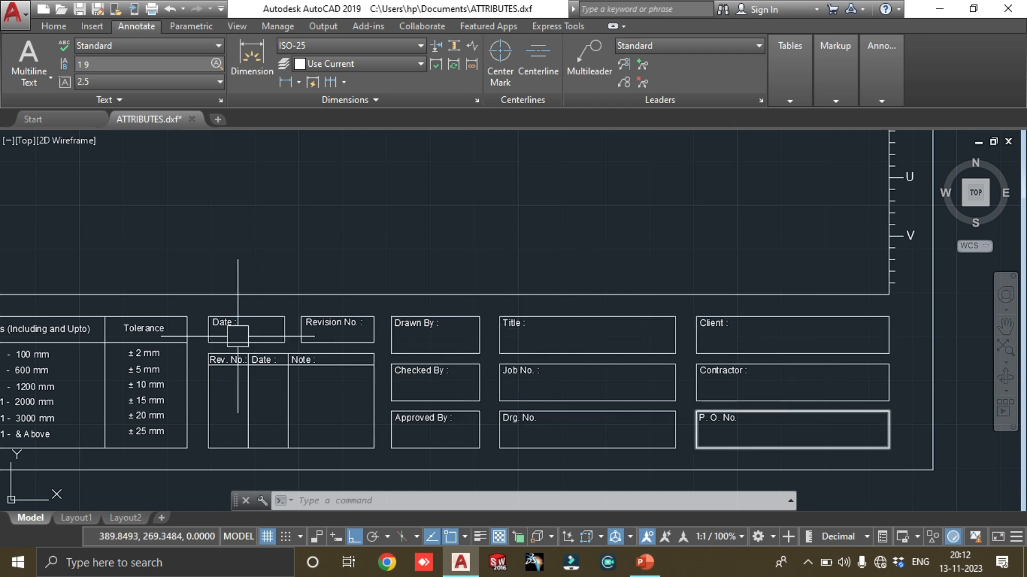
scroll(687, 320, down, 5)
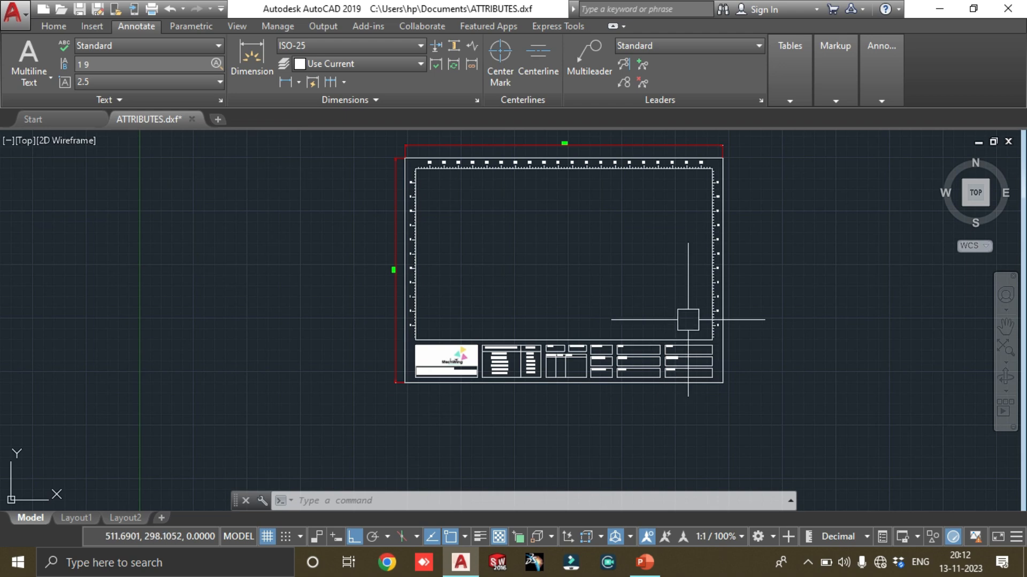
middle_drag(687, 319, 632, 360)
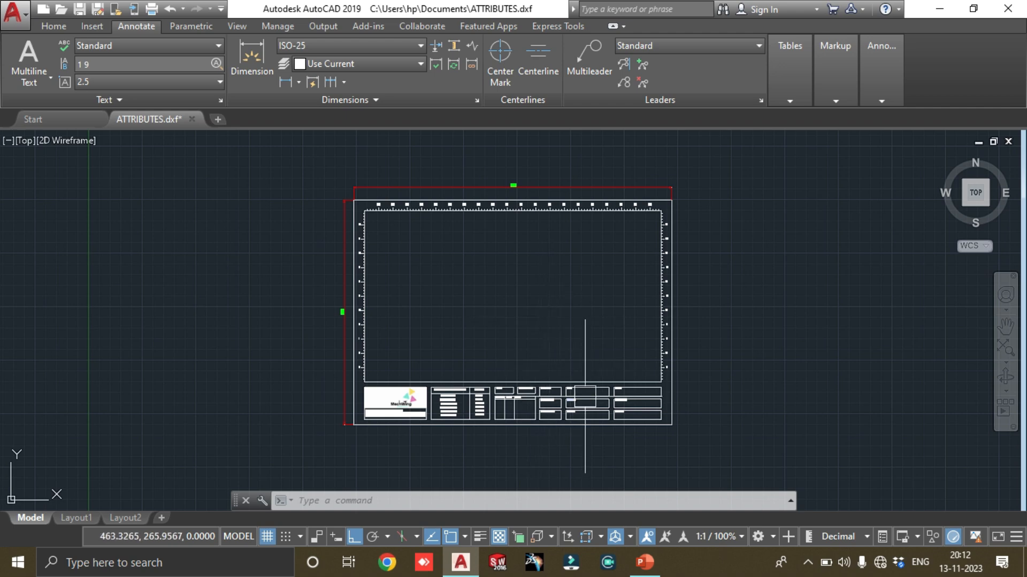
scroll(616, 396, up, 6)
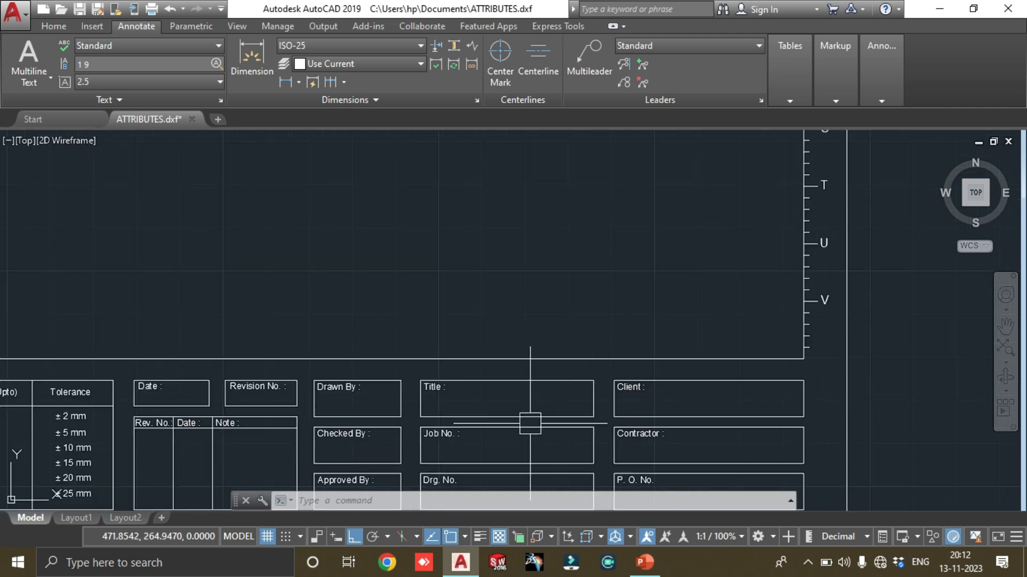
scroll(653, 348, down, 4)
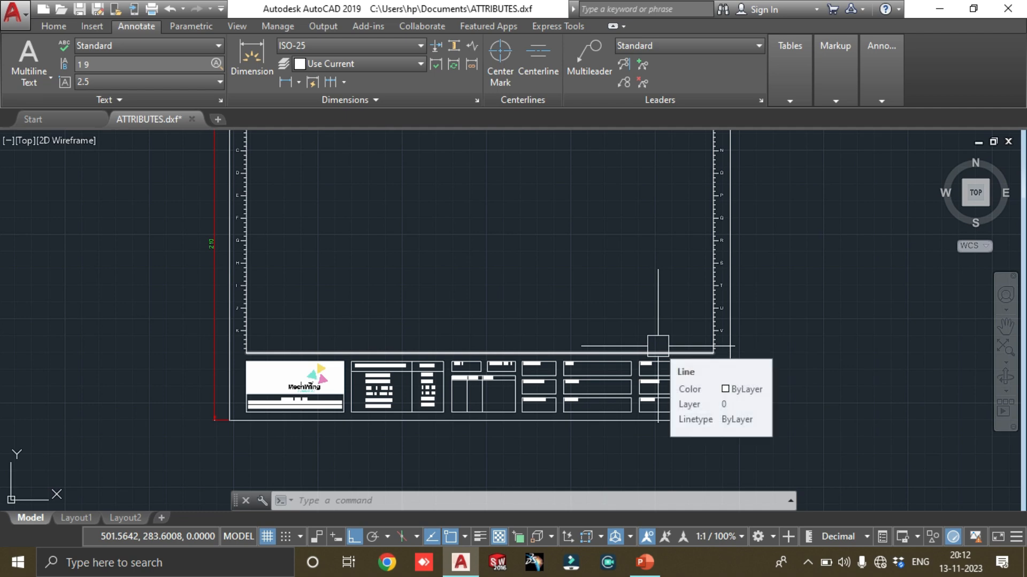
middle_drag(626, 252, 628, 403)
mouse_move(371, 283)
middle_down()
mouse_move(377, 156)
mouse_move(330, 267)
middle_up()
scroll(423, 391, up, 8)
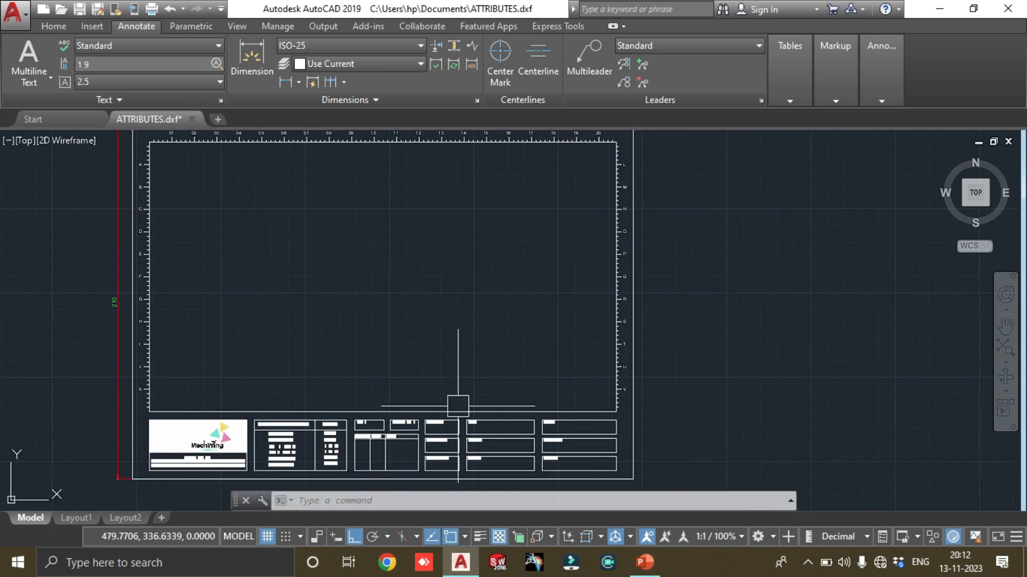
middle_drag(987, 314, 603, 344)
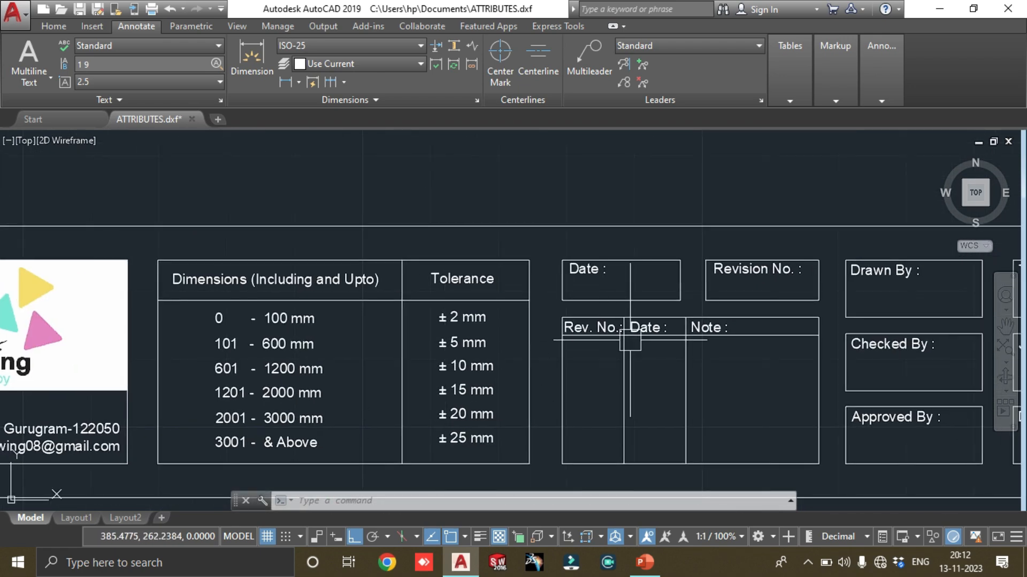
middle_drag(847, 298, 600, 302)
scroll(601, 302, down, 4)
mouse_move(706, 303)
middle_down()
mouse_move(533, 344)
mouse_move(575, 309)
middle_up()
scroll(585, 323, down, 5)
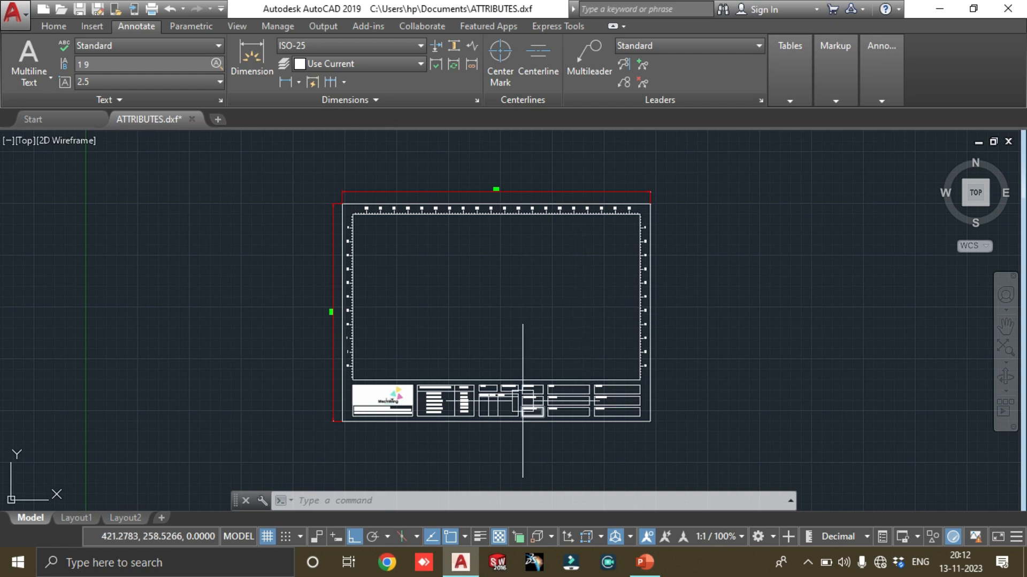
Examine the width dimension above and the height dimension beside the outer sheet border
middle_drag(593, 392, 552, 390)
middle_drag(511, 346, 528, 339)
scroll(432, 407, up, 4)
scroll(432, 403, down, 5)
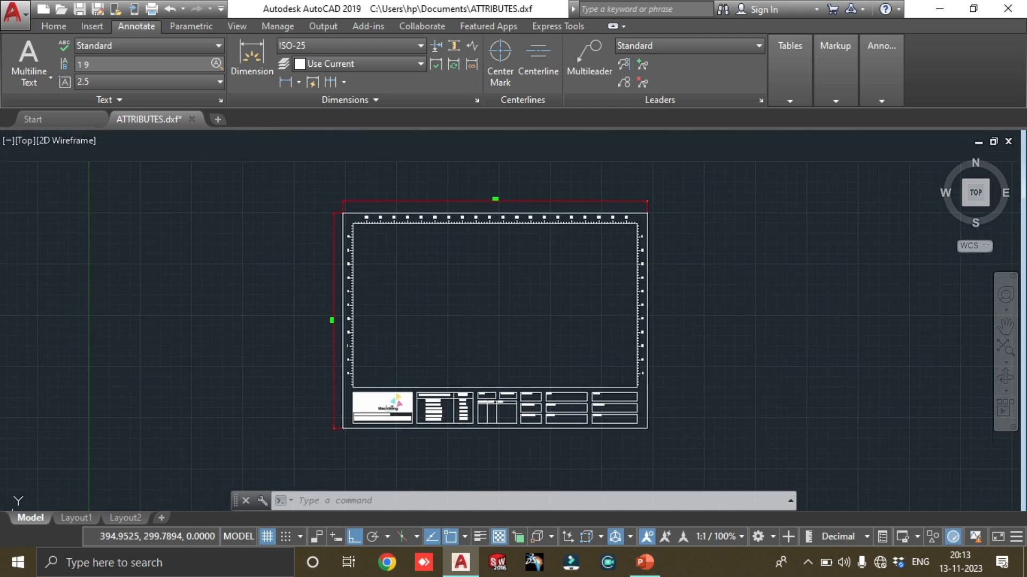
click(467, 200)
scroll(348, 266, up, 6)
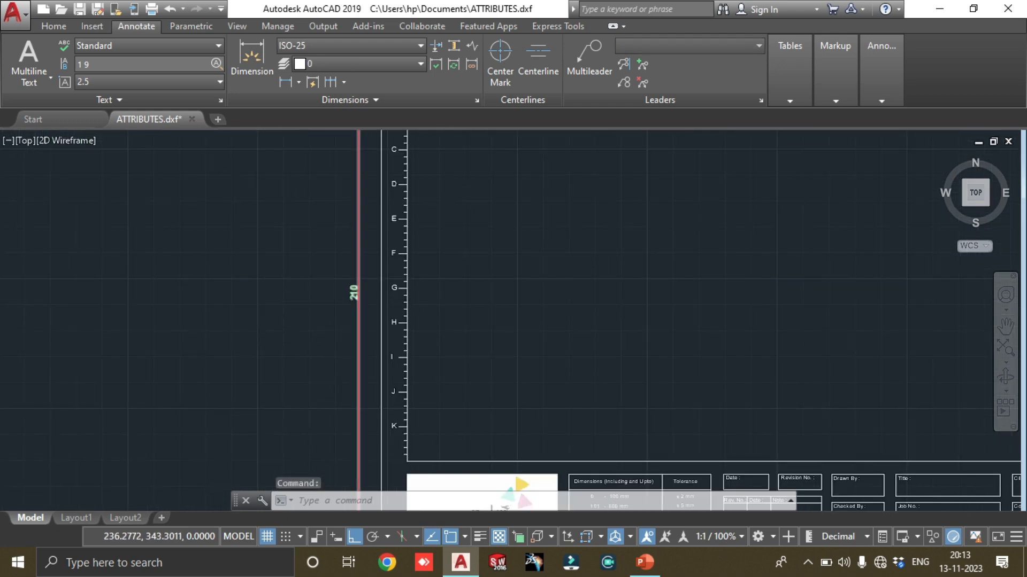
scroll(539, 259, down, 5)
scroll(451, 348, up, 2)
scroll(362, 348, up, 3)
scroll(555, 258, down, 4)
scroll(554, 259, up, 8)
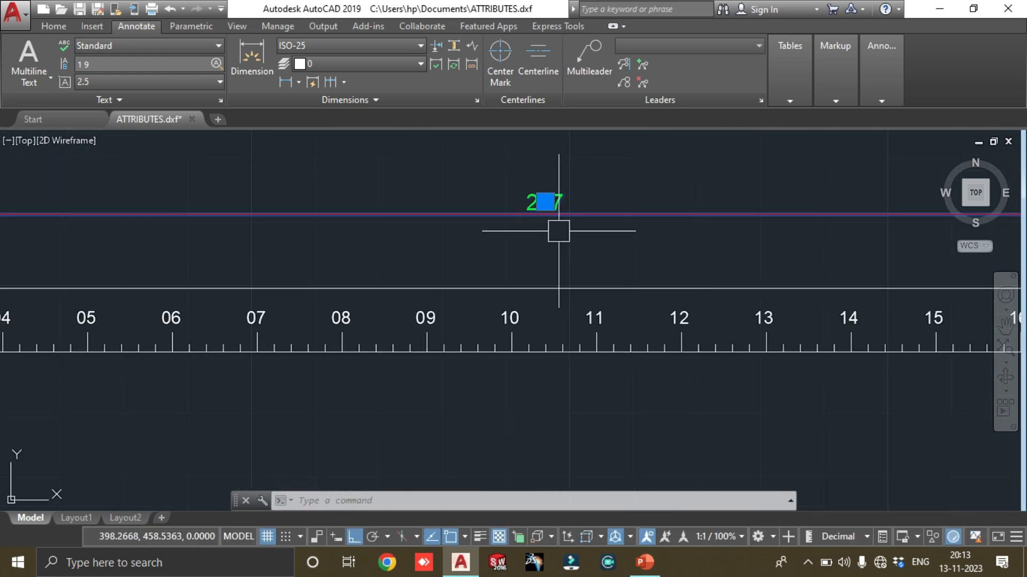
key(Escape)
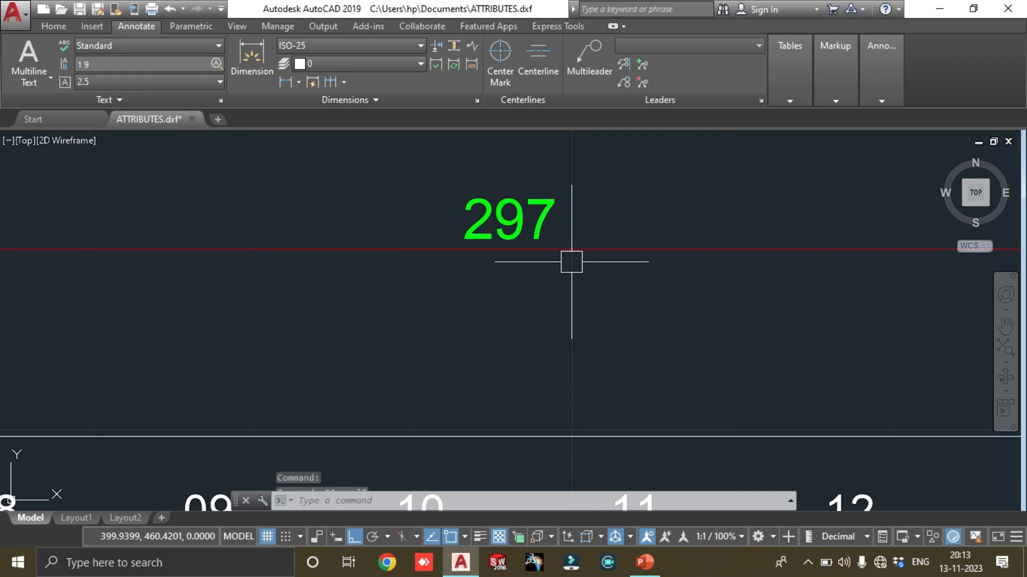
scroll(576, 179, down, 8)
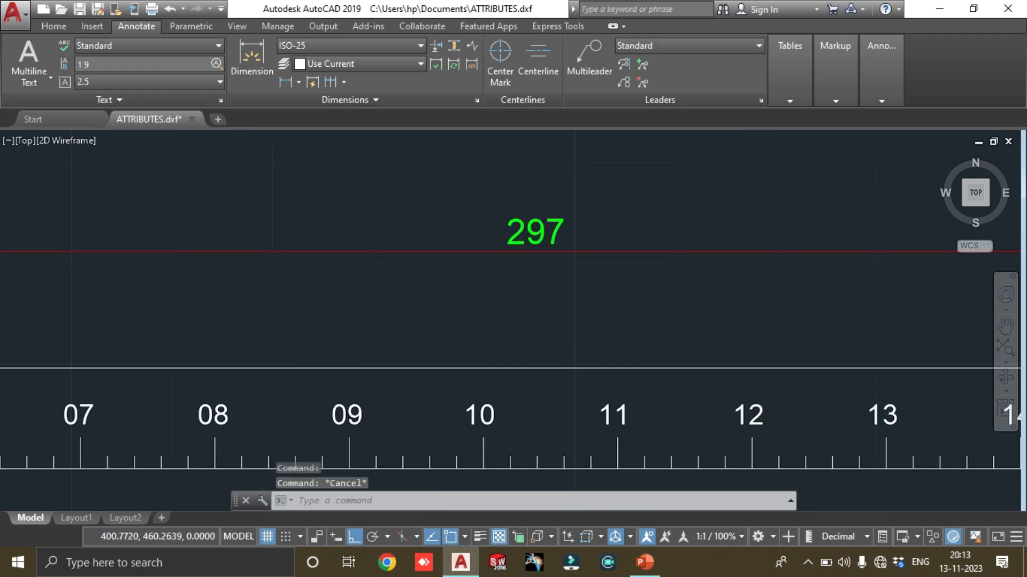
scroll(367, 385, up, 6)
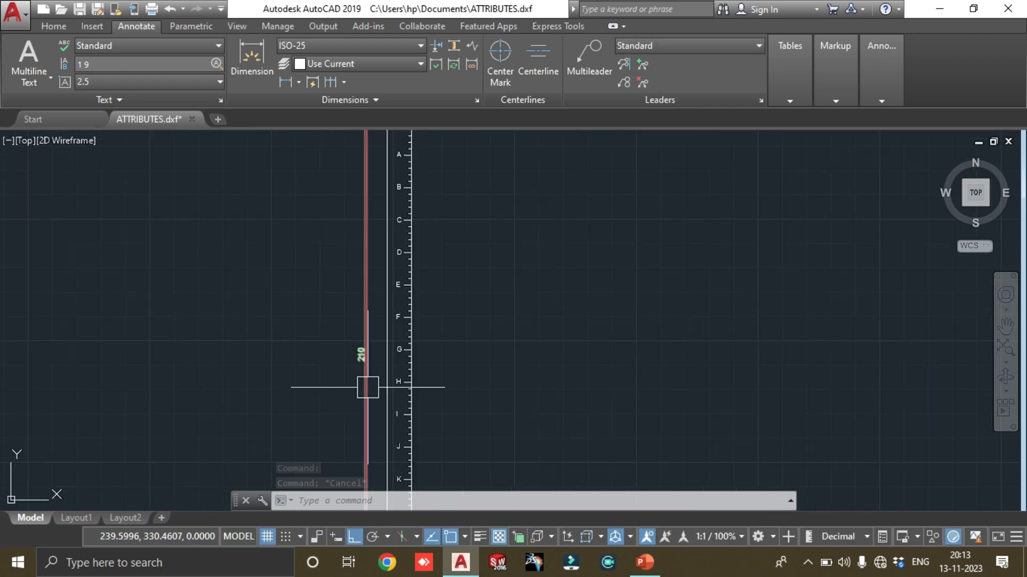
scroll(596, 281, down, 3)
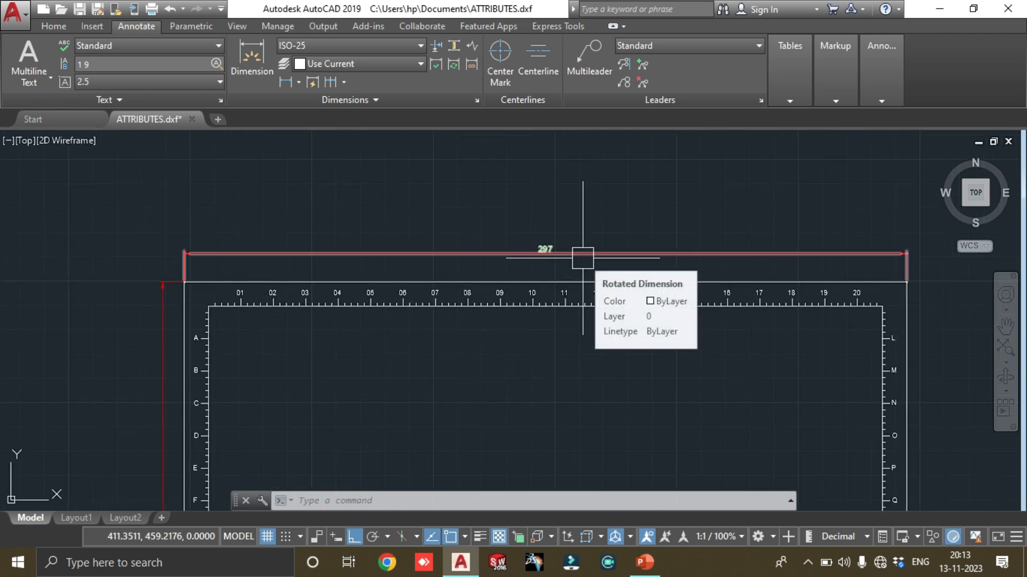
Delete the width and height dimensions from the outer sheet border
scroll(577, 320, down, 4)
middle_drag(612, 378, 604, 273)
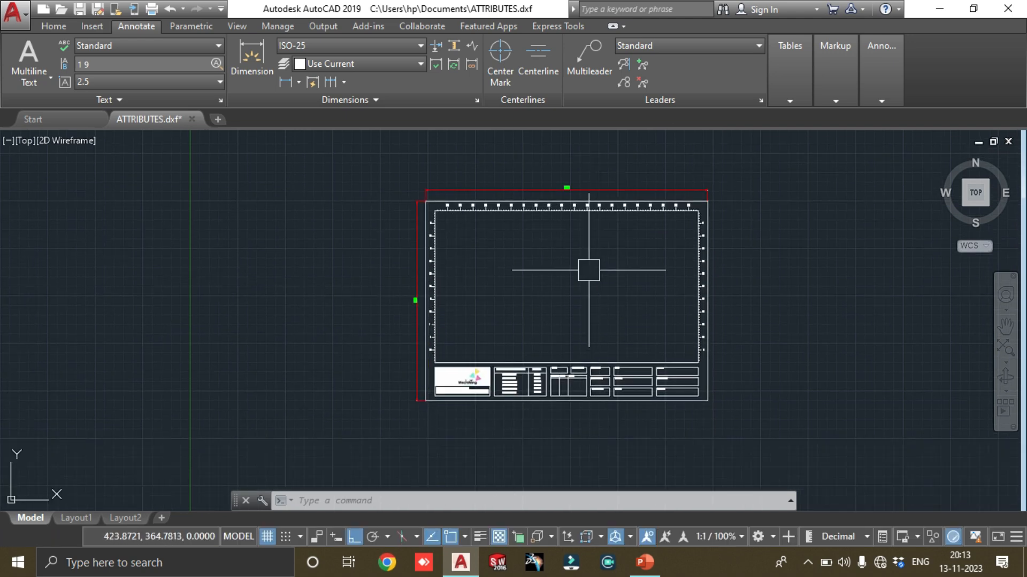
click(562, 189)
click(408, 282)
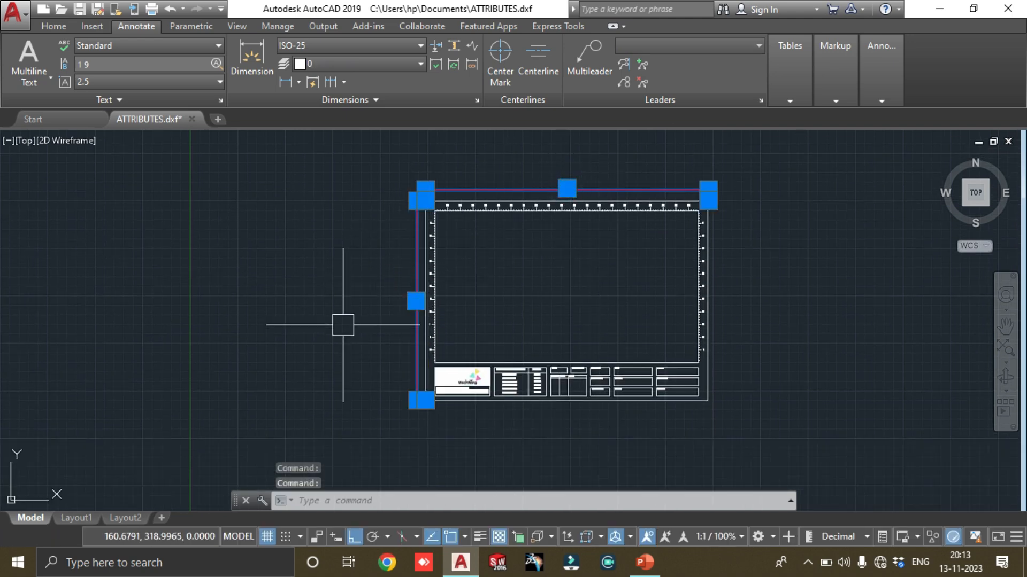
key(Delete)
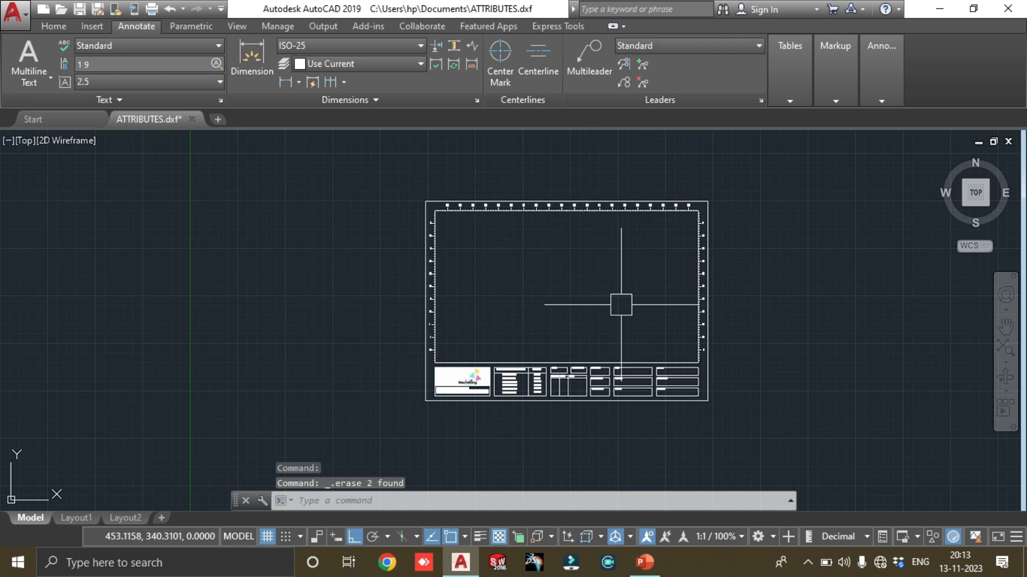
Examine the title block's empty fields, and check the attribute commands listed on the PowerPoint slide before returning to AutoCAD
scroll(663, 391, up, 4)
scroll(617, 403, down, 5)
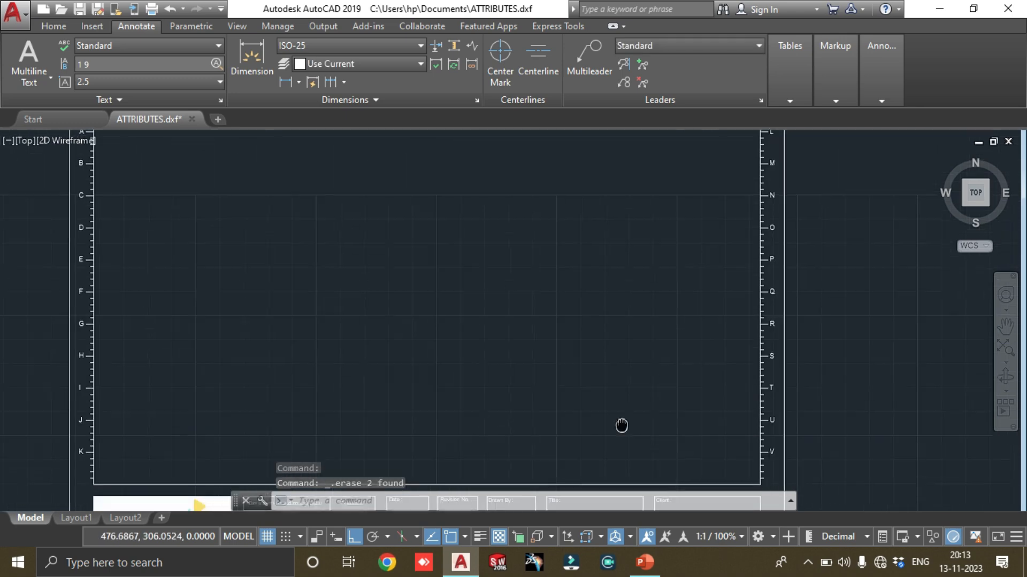
middle_drag(640, 274, 591, 279)
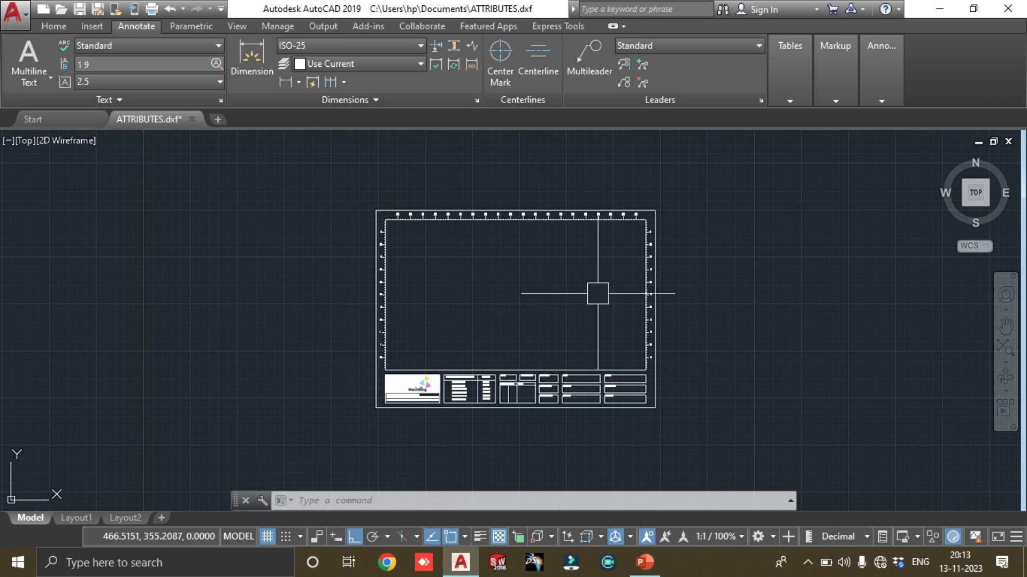
scroll(548, 374, up, 4)
scroll(543, 375, up, 2)
mouse_move(504, 380)
middle_down()
mouse_move(504, 417)
mouse_move(594, 299)
mouse_move(575, 351)
middle_up()
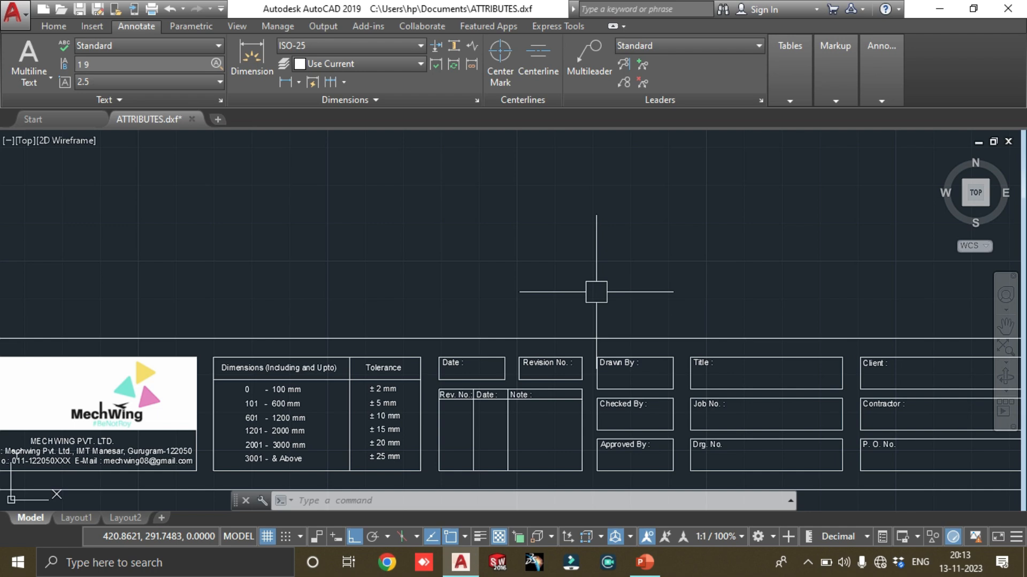
middle_drag(596, 292, 466, 334)
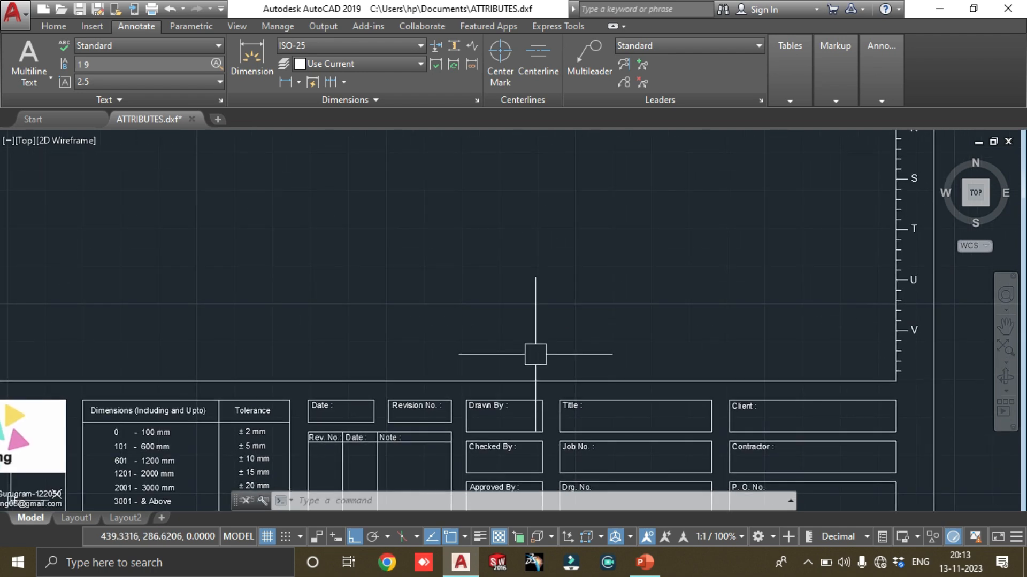
click(644, 563)
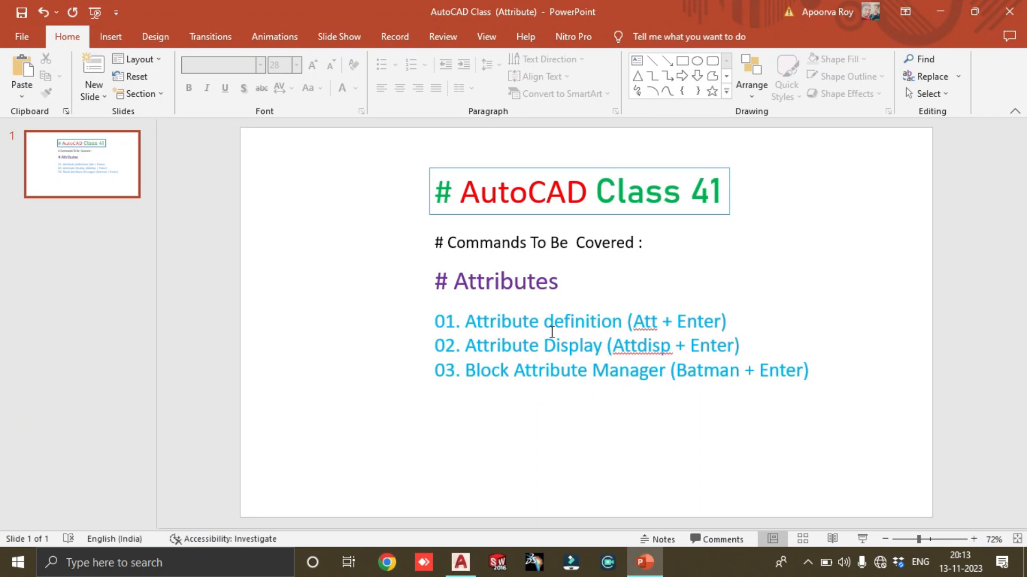
click(940, 11)
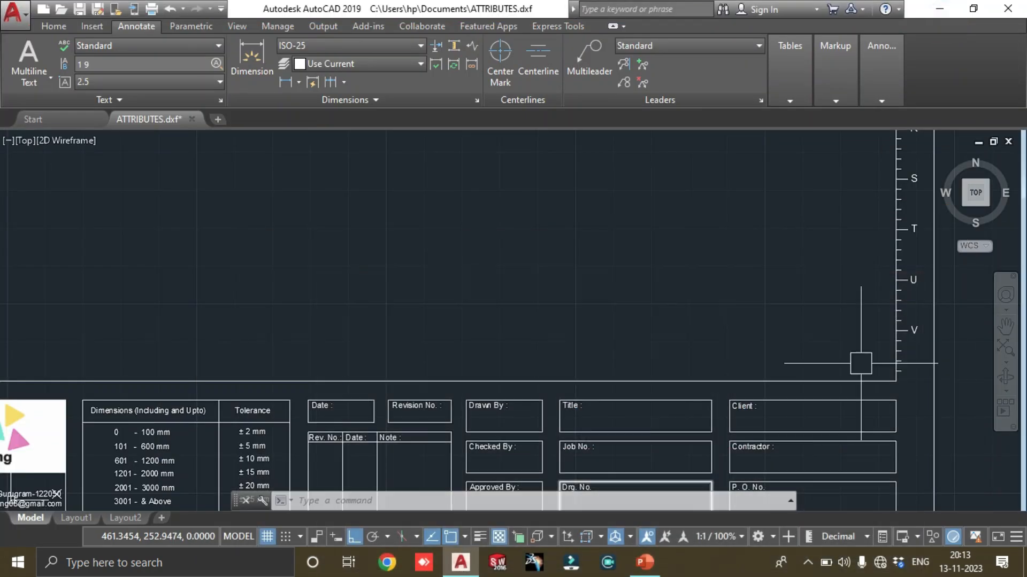
Start a new attribute definition with the ATT command and enable its Verify mode
middle_drag(606, 369, 761, 234)
text(att)
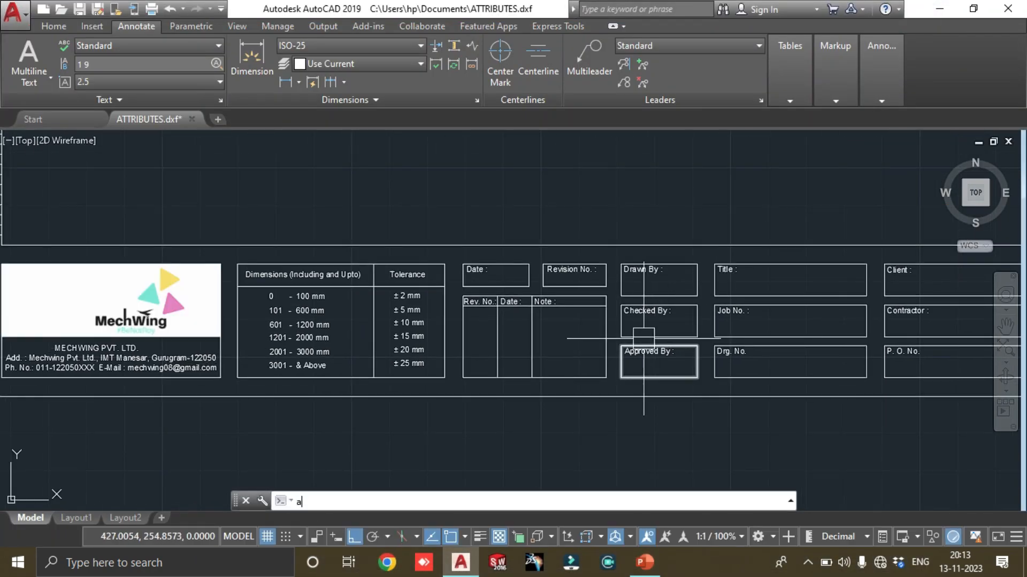
key(Return)
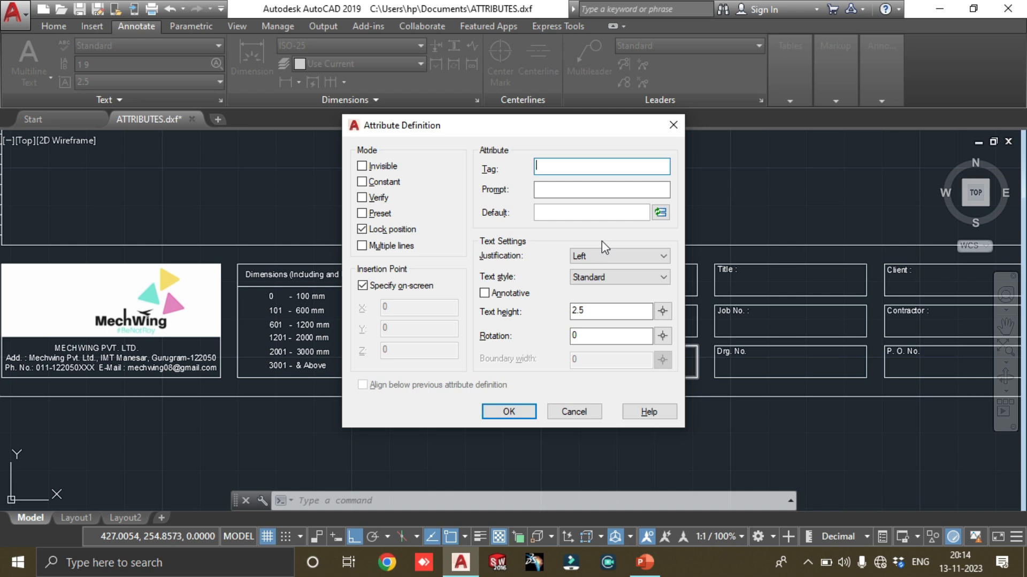
drag(537, 131, 286, 248)
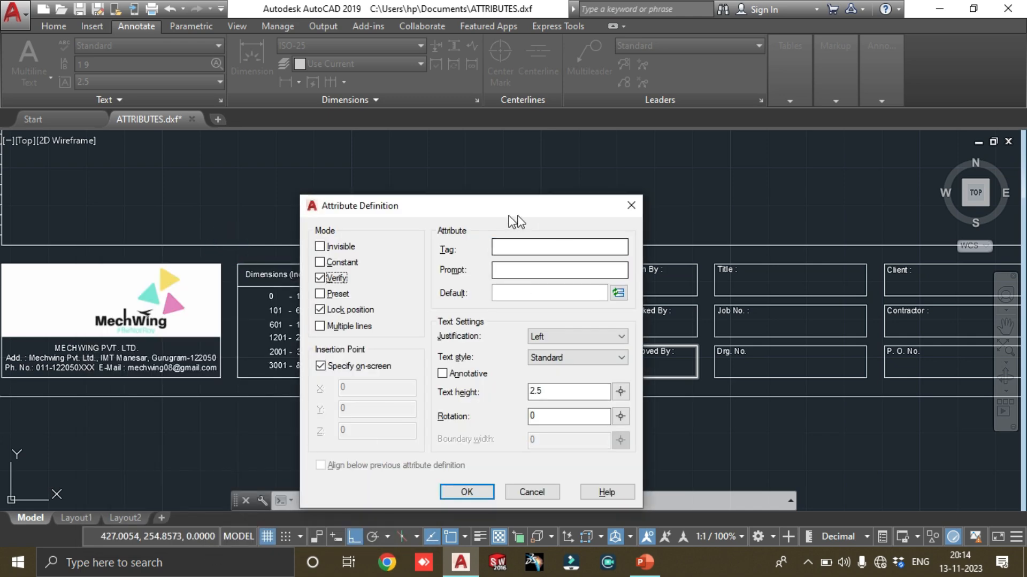
click(494, 209)
drag(494, 209, 531, 152)
Enter DATE as both the tag and the prompt of the attribute definition
click(533, 191)
click(543, 190)
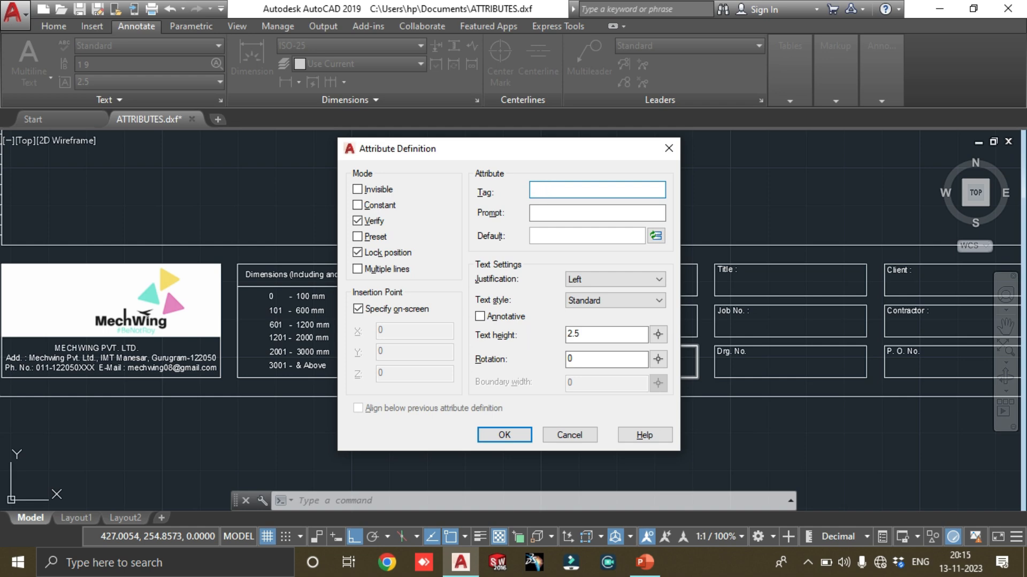
click(552, 213)
text(DATE)
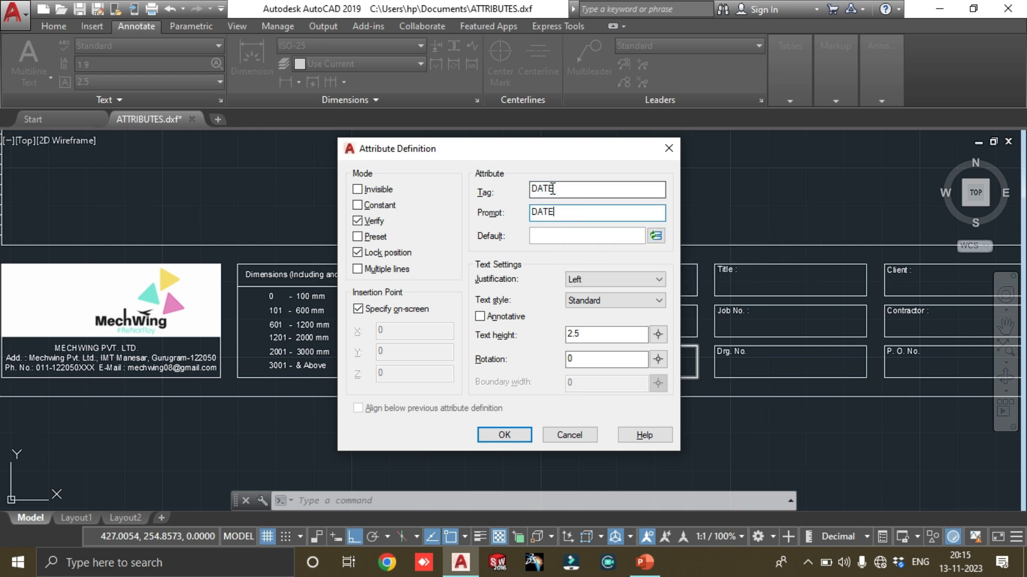
Insert the Date & Time field CreateDate with the d-MMM-yy format as the DATE attribute's default value
click(657, 235)
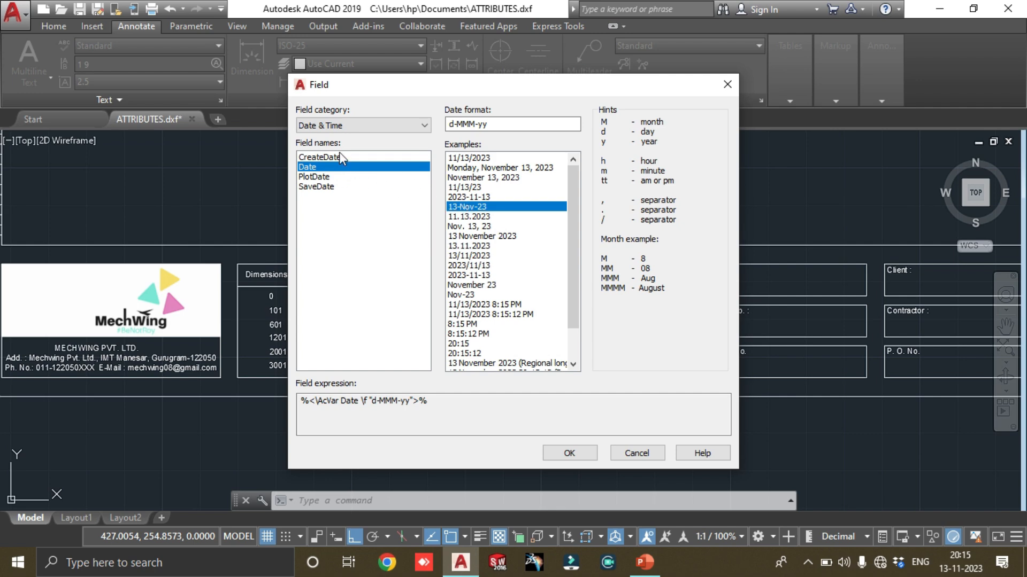
click(328, 127)
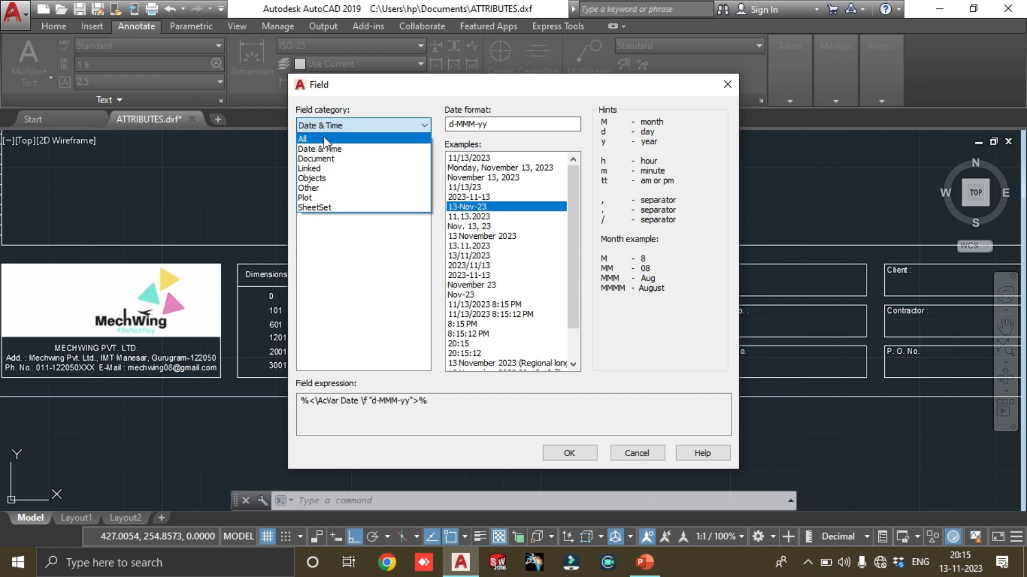
click(323, 140)
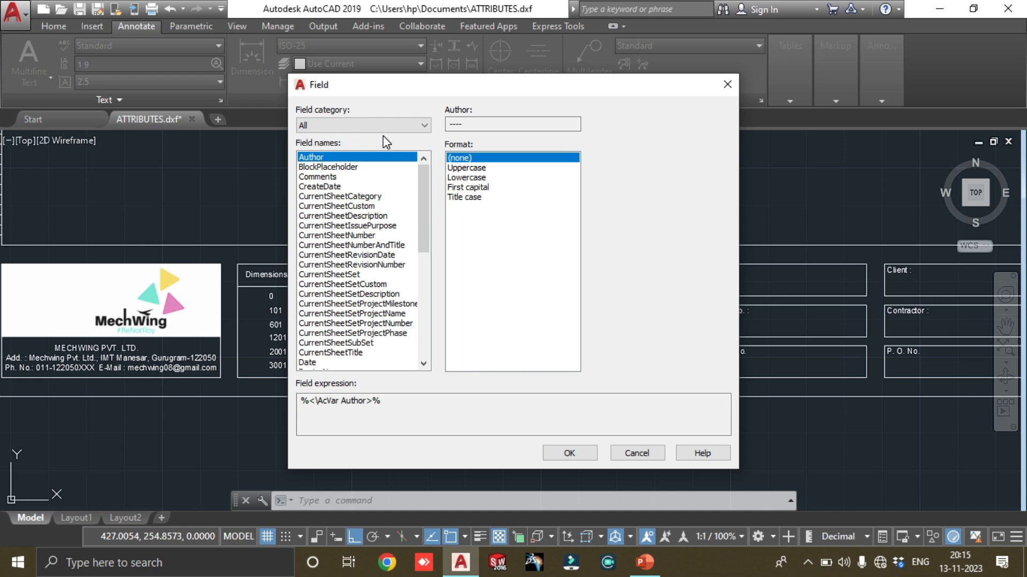
click(335, 129)
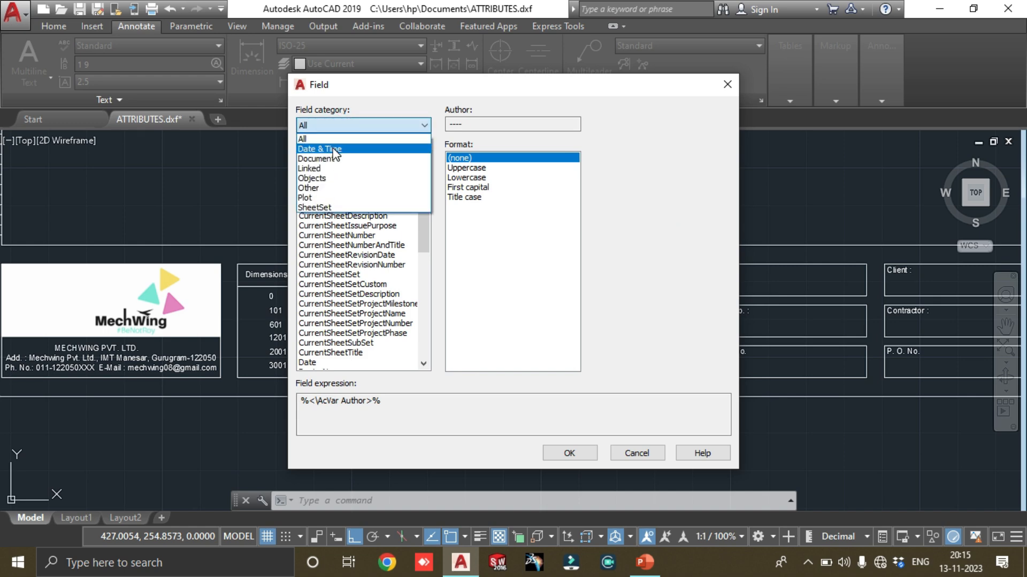
click(335, 153)
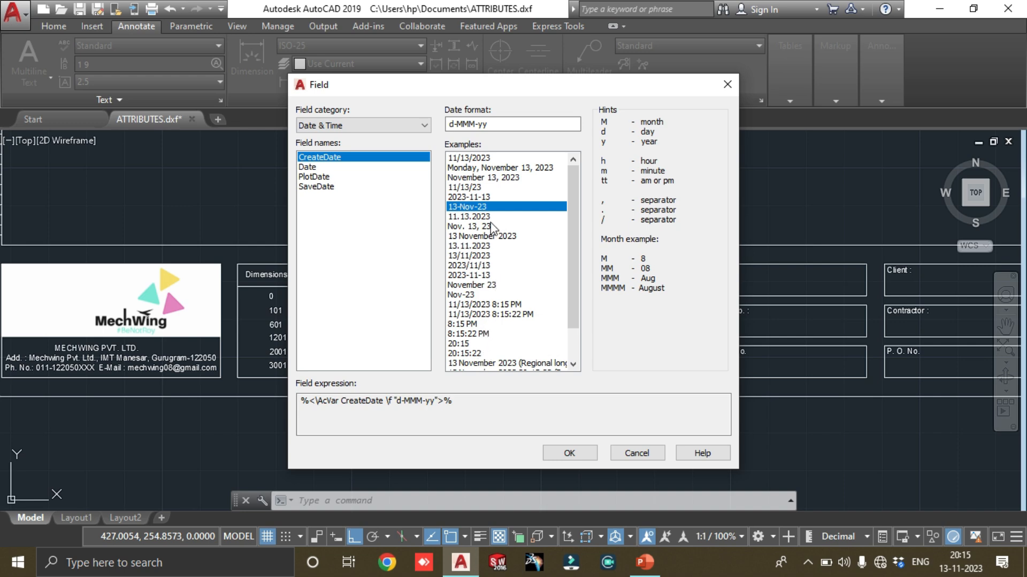
click(464, 220)
click(470, 205)
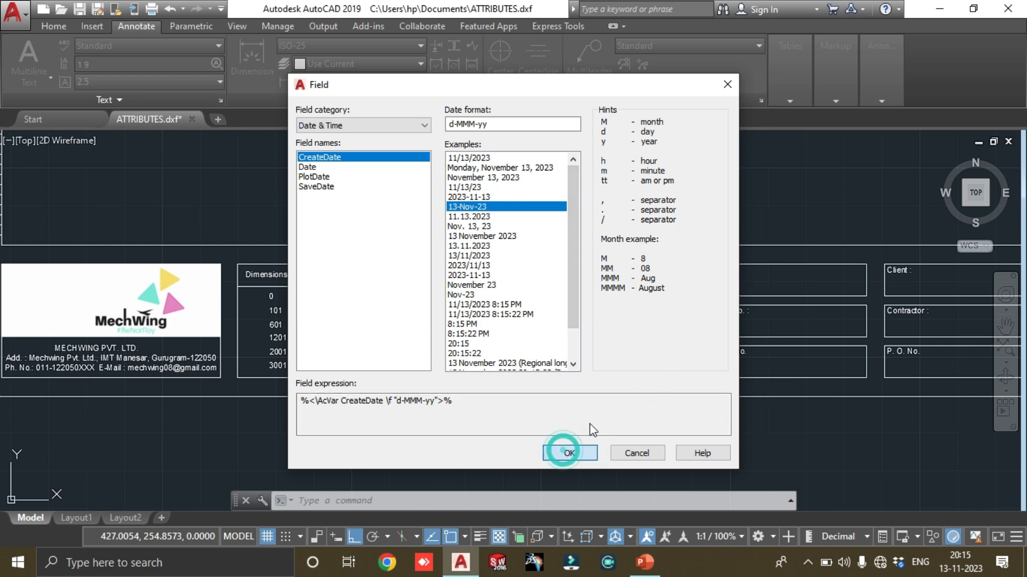
key(Return)
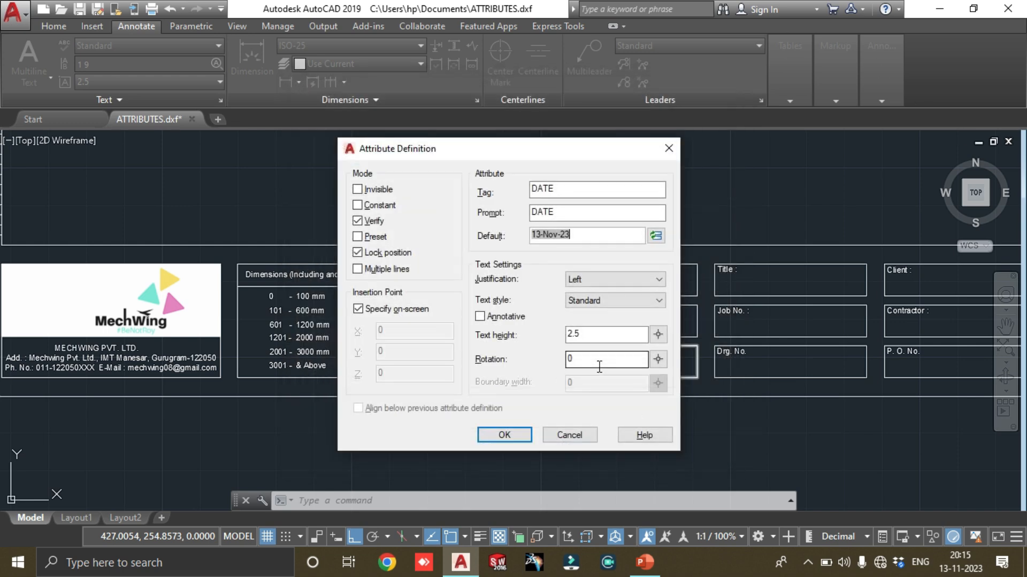
Keep Left justification for the DATE attribute, set its text height to 2, and accept the definition
click(583, 235)
click(573, 279)
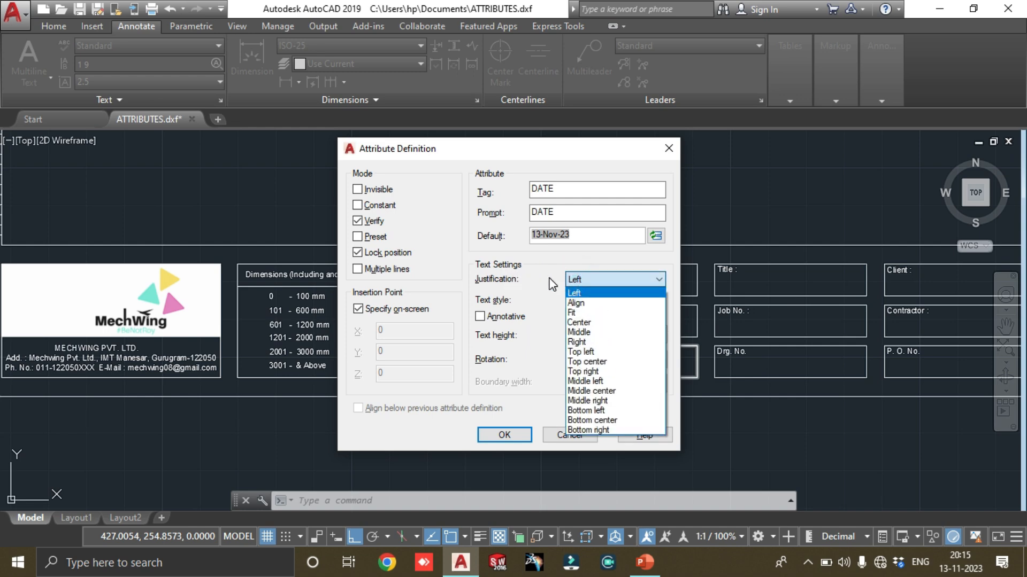
click(550, 278)
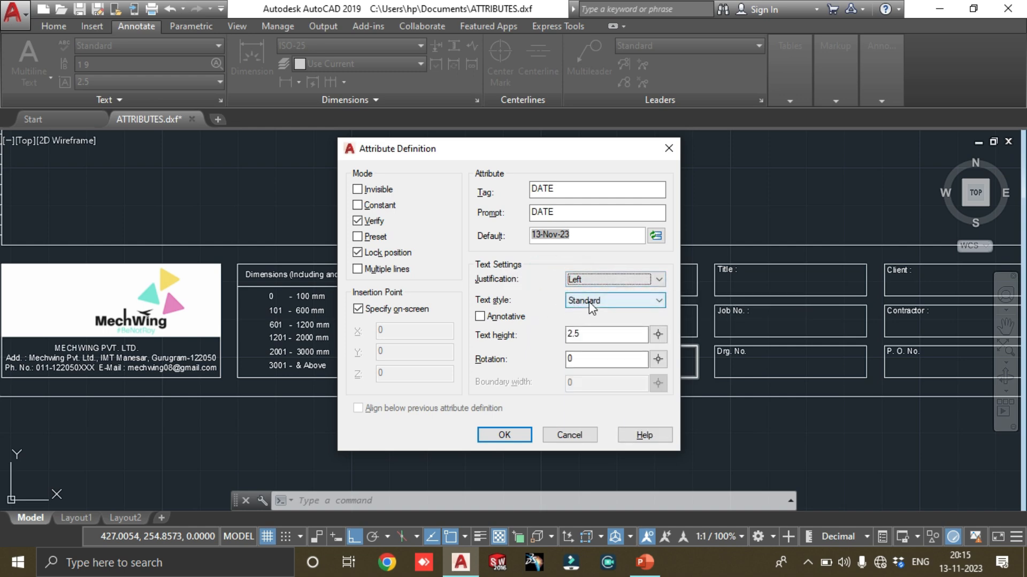
click(581, 332)
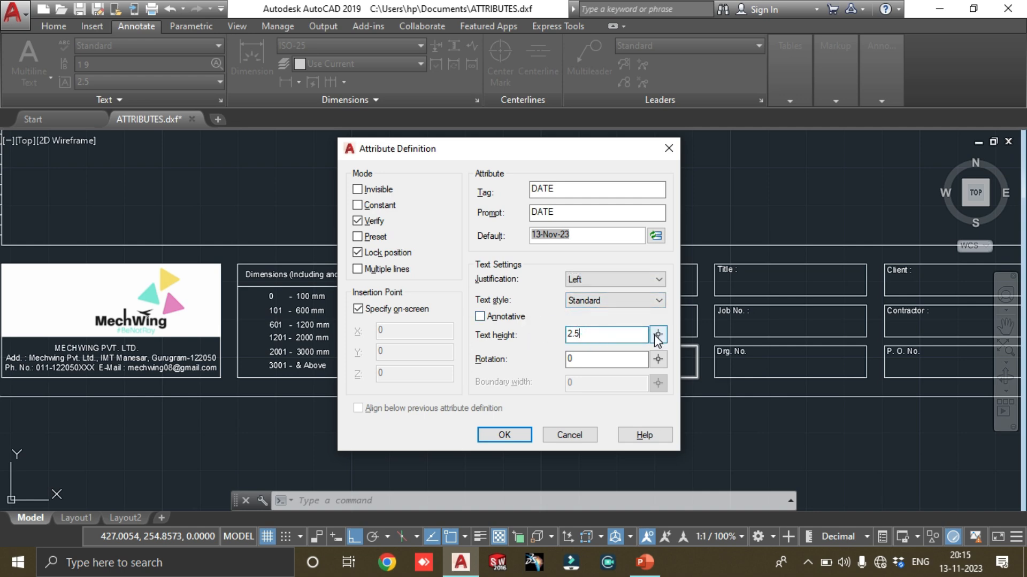
text(.0)
click(505, 434)
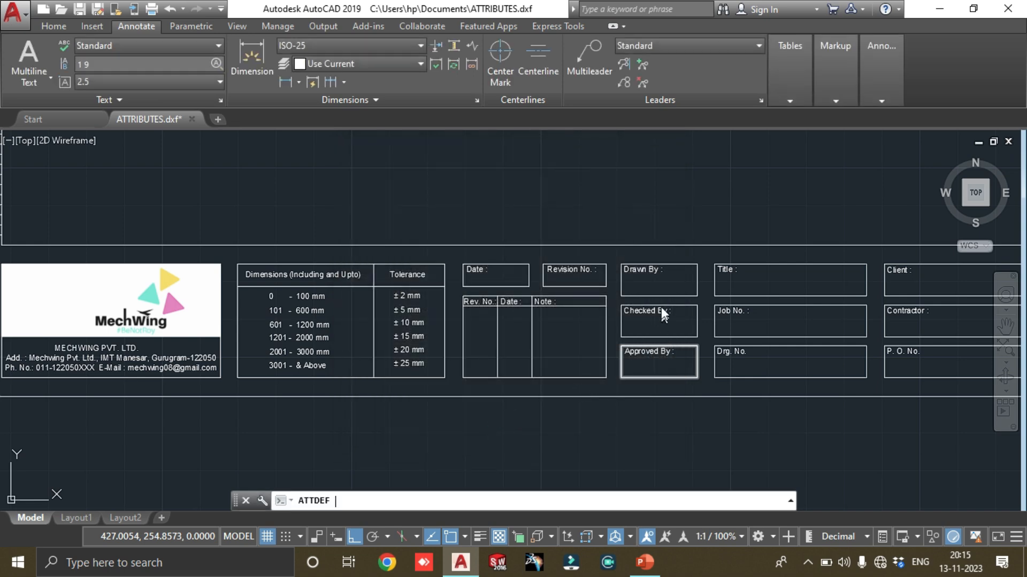
Place the DATE attribute inside the title block's Date box, just below its label
scroll(498, 279, up, 8)
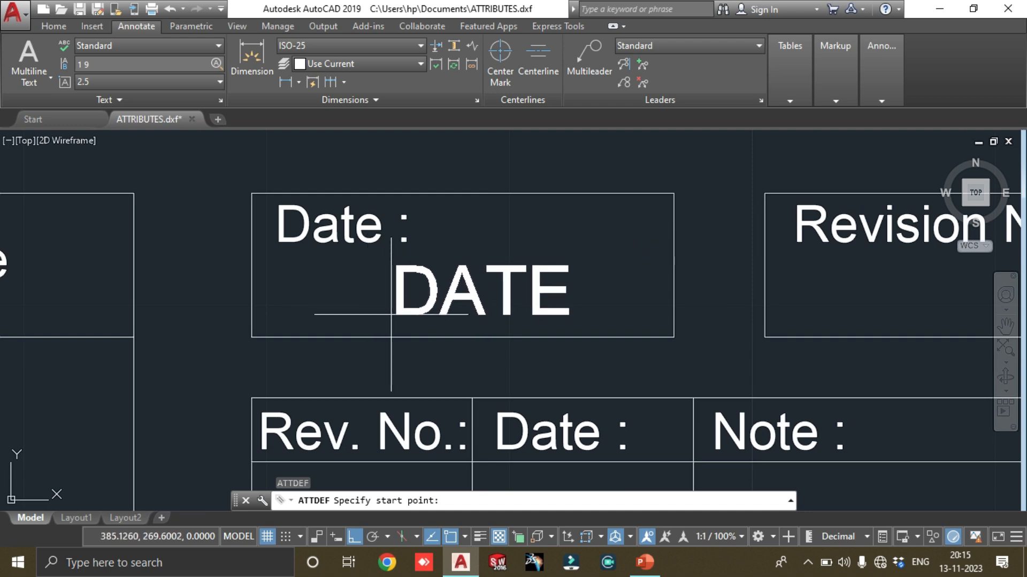
click(310, 316)
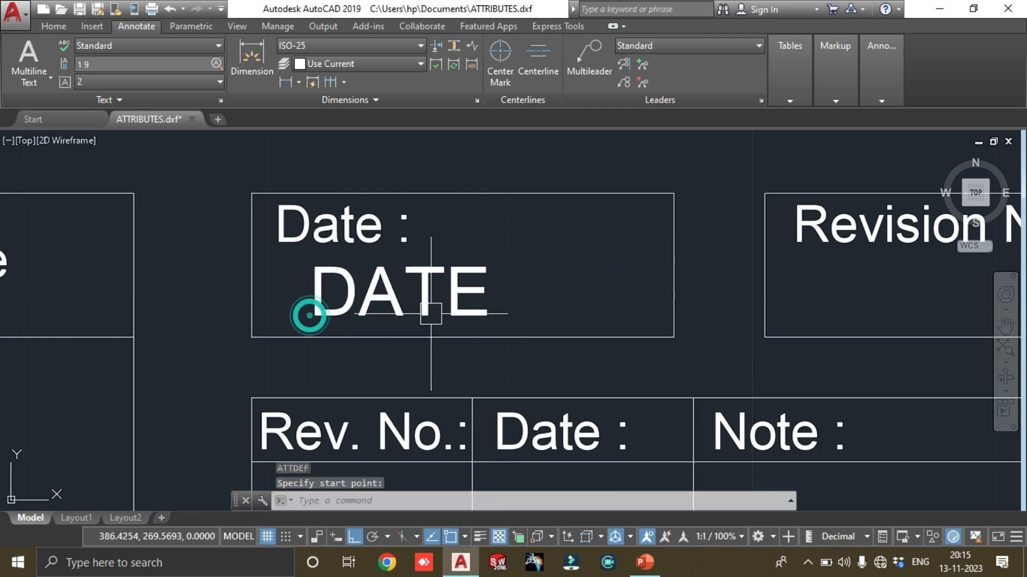
scroll(561, 310, down, 6)
middle_drag(705, 301, 631, 290)
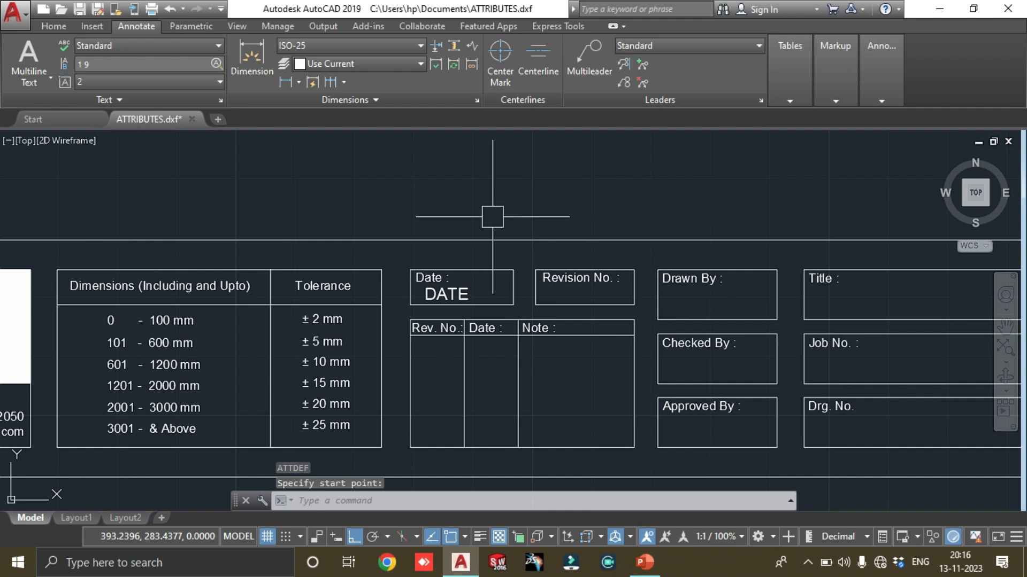
Start a new attribute definition with the tag REV. NO. and REV._NO. as both the prompt and the default value
text(ATT)
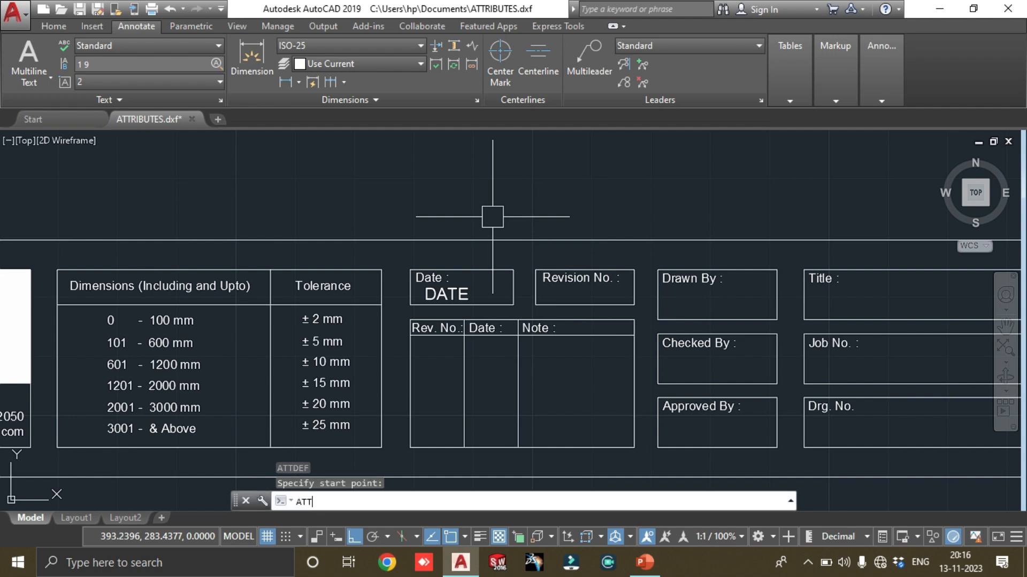
key(Return)
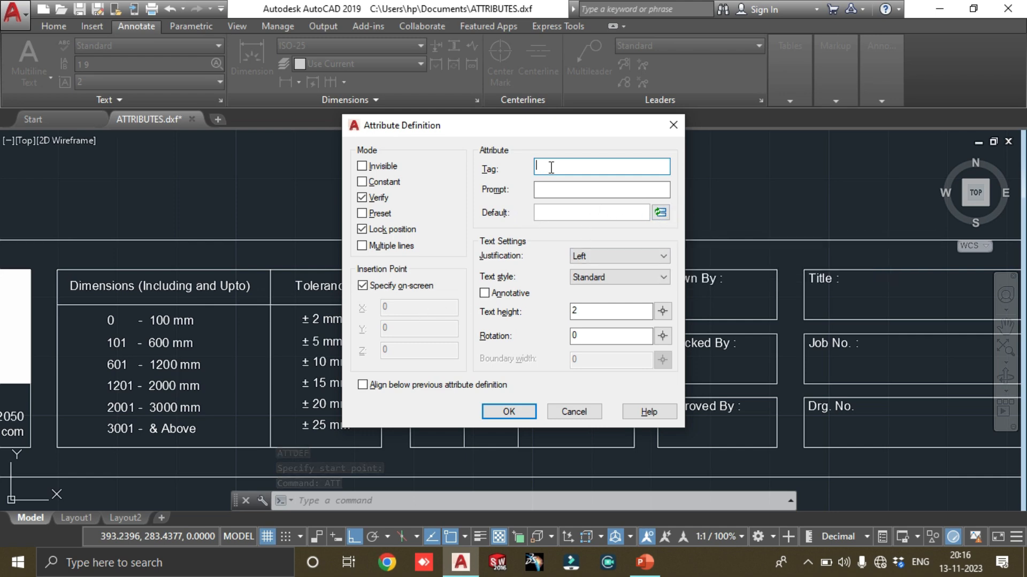
drag(547, 130, 631, 176)
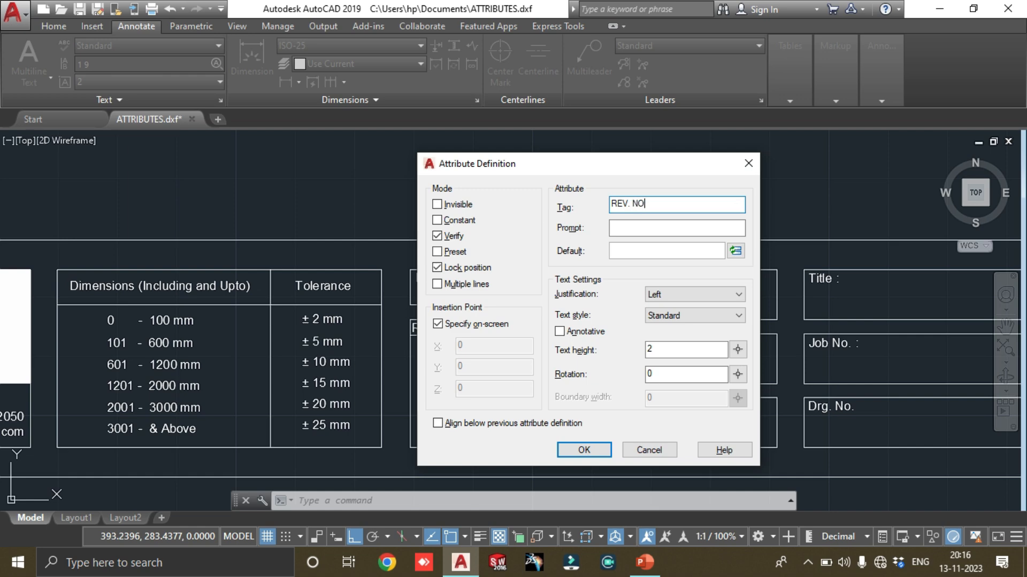
click(634, 229)
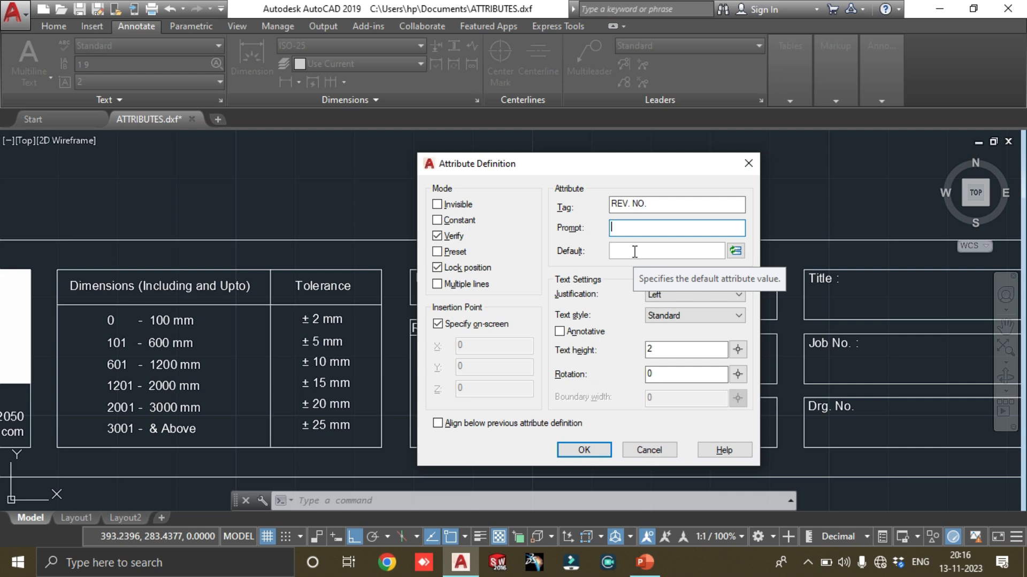
text(REV._NO.)
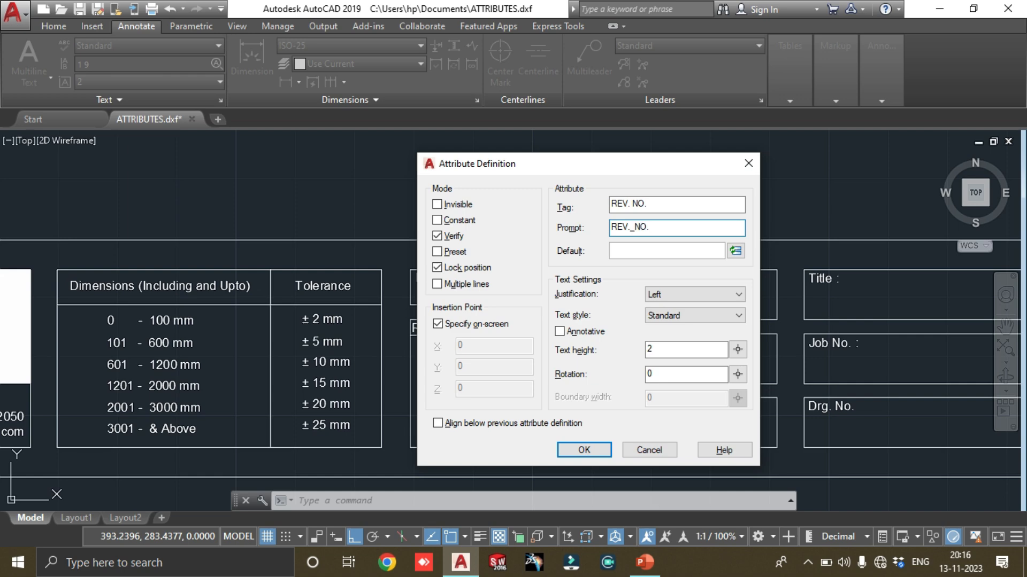
drag(661, 229, 602, 228)
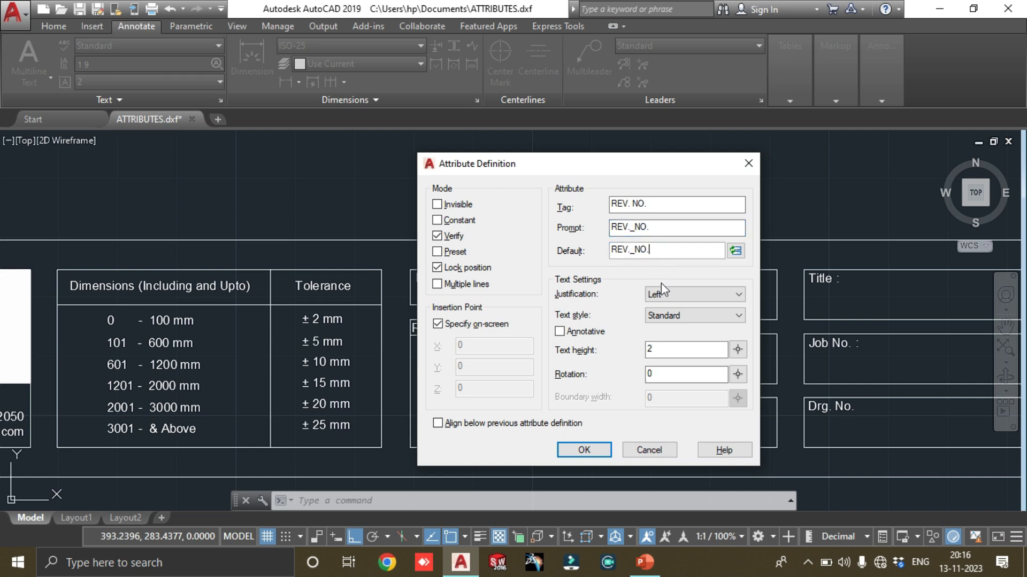
Replace the space in the attribute tag with an underscore so it reads REV._NO., and accept the definition
click(588, 450)
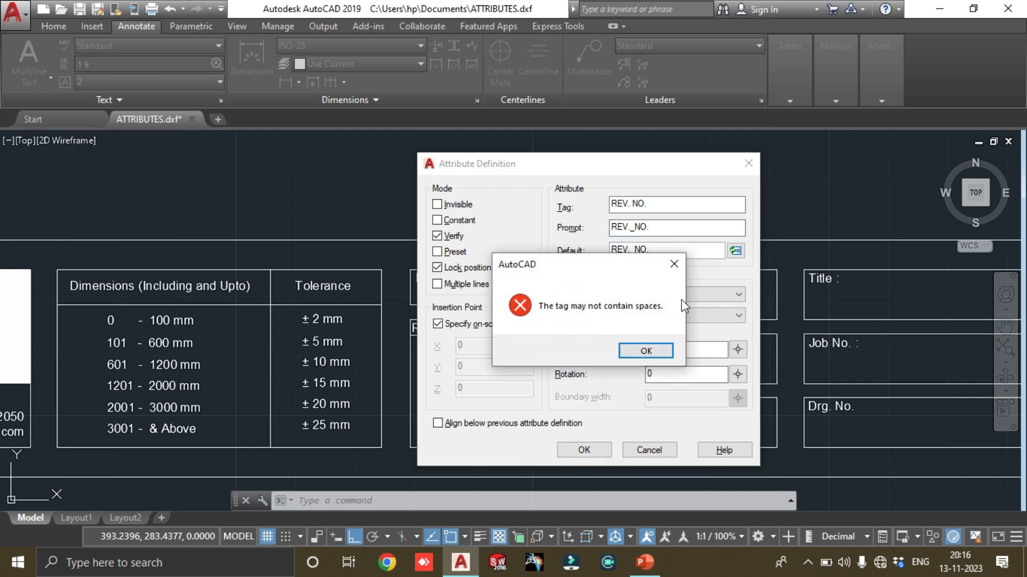
click(631, 350)
click(632, 204)
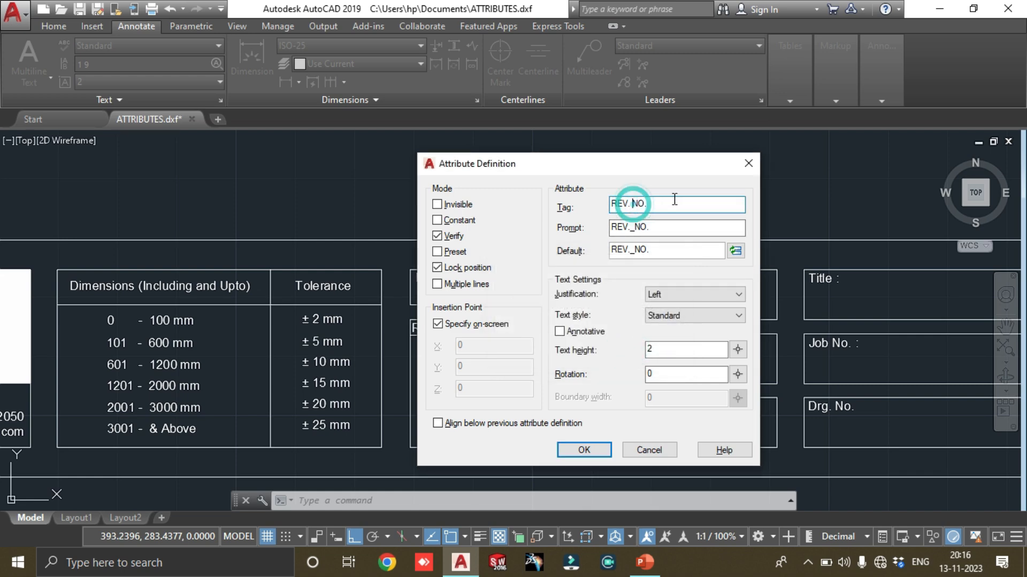
key(BackSpace)
text(_)
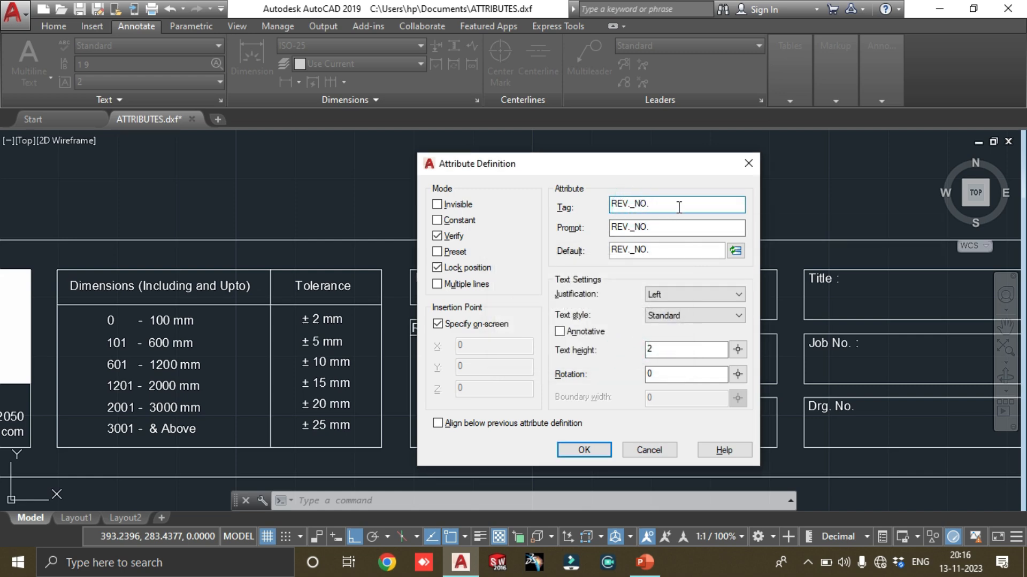
key(Return)
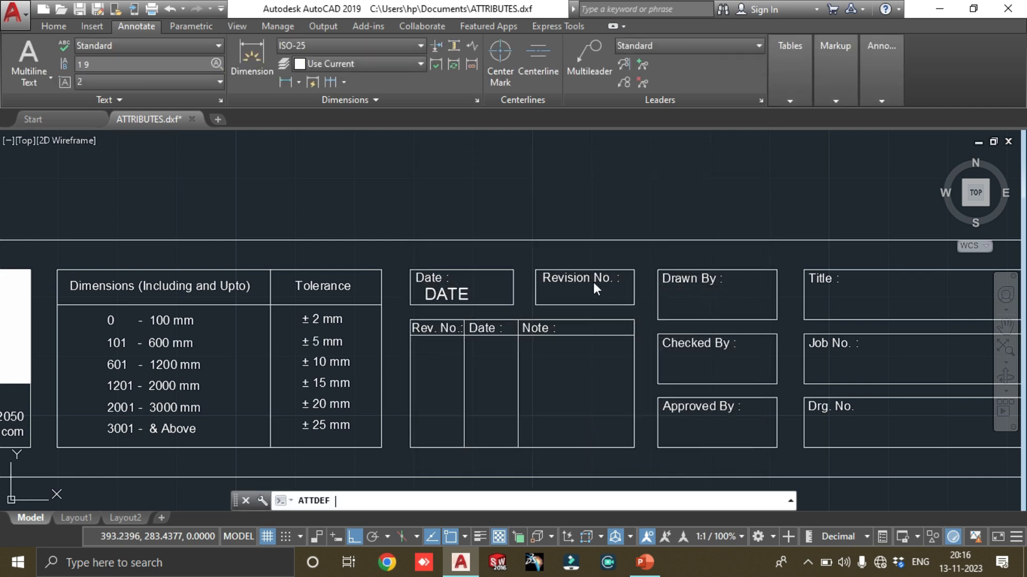
Place the REV._NO. attribute inside the title block's Revision No. box, just below its label
scroll(573, 300, up, 3)
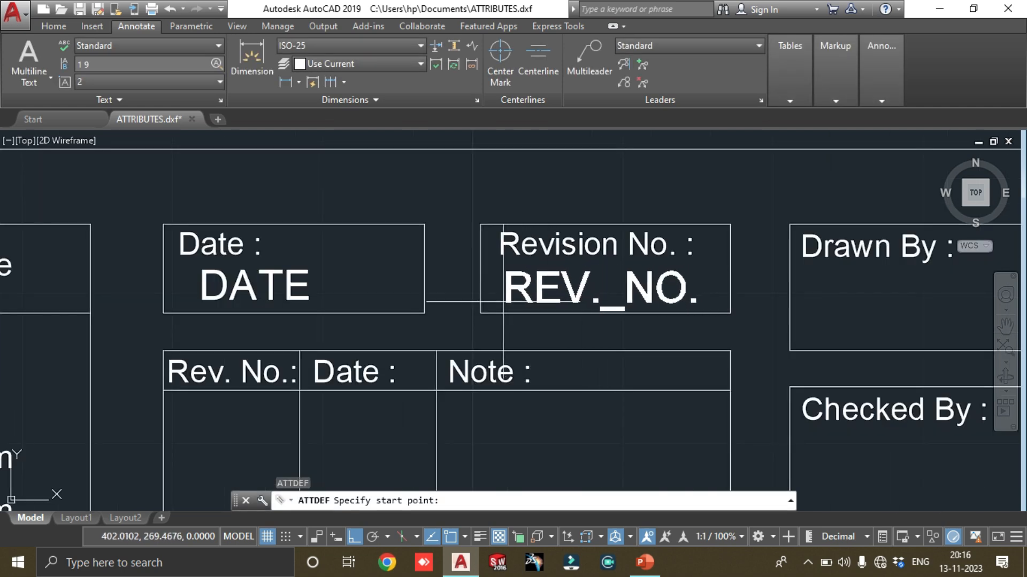
click(504, 299)
scroll(599, 292, down, 3)
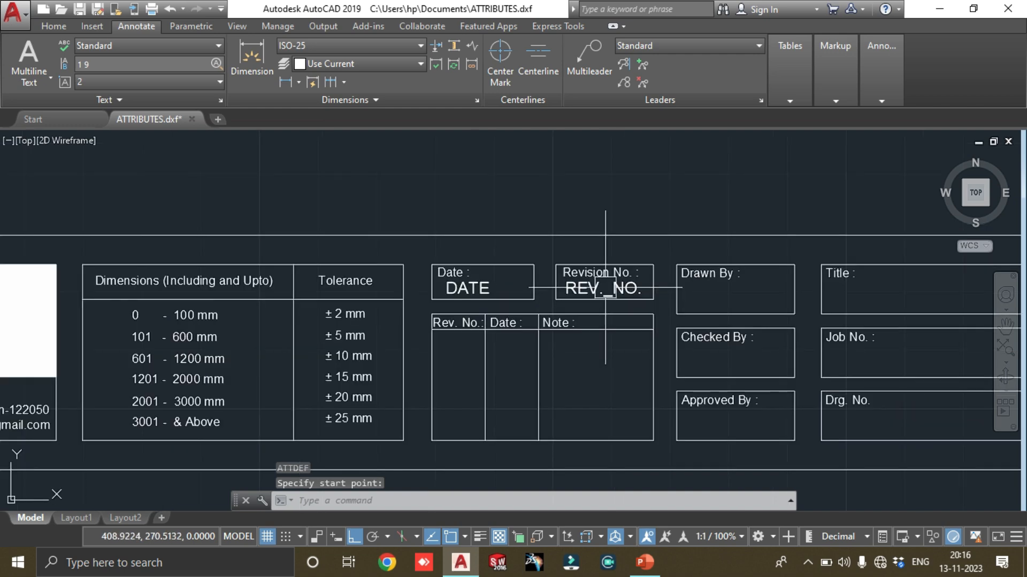
click(605, 289)
middle_drag(649, 284, 556, 277)
key(ctrl+c)
key(Escape)
key(ctrl+v)
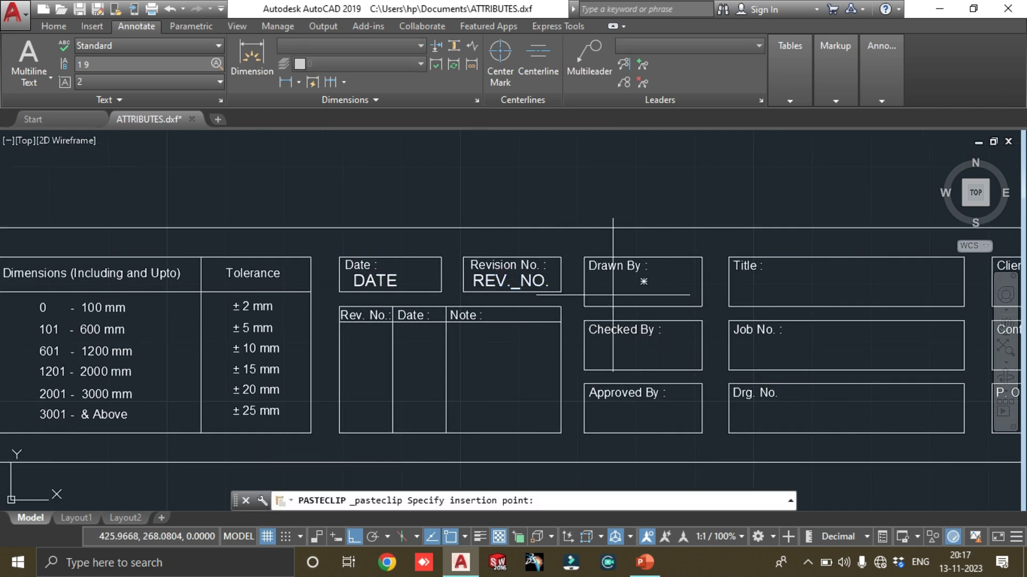
scroll(612, 294, up, 2)
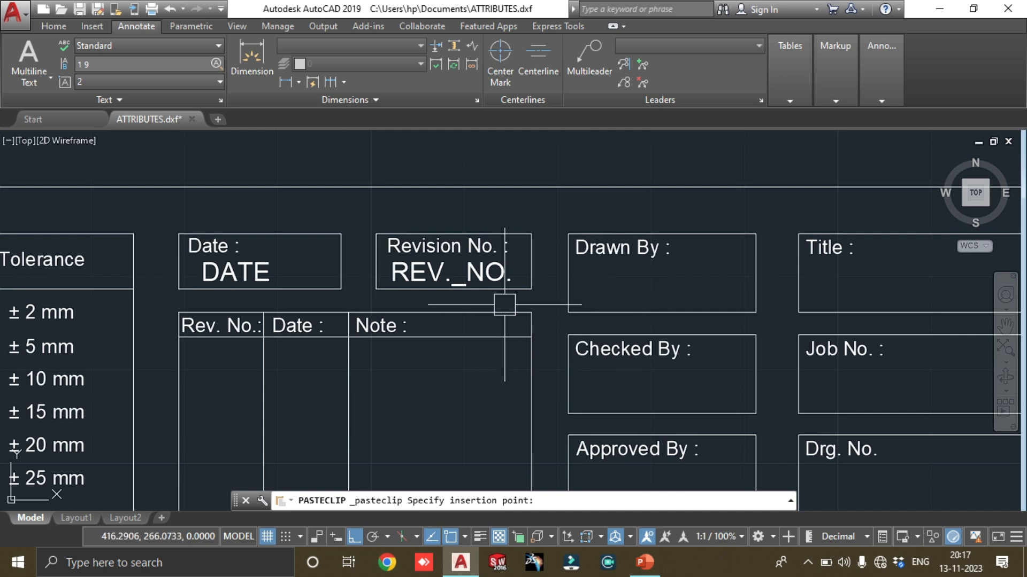
key(Escape)
Copy the REV._NO. attribute from the Revision No. box's lower-left corner into the Drawn By box, with Ortho off
click(480, 274)
text(co)
key(Return)
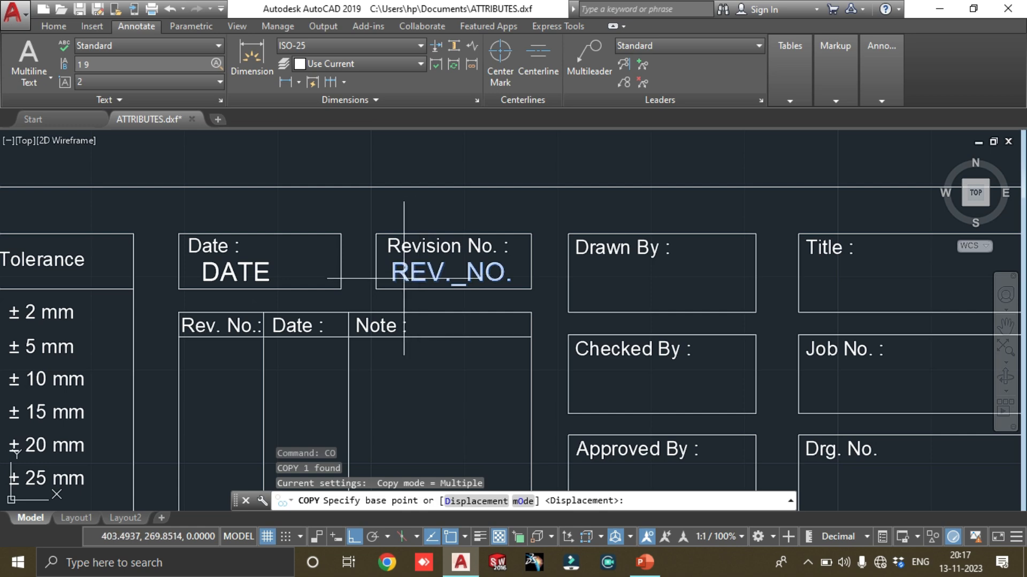
click(376, 291)
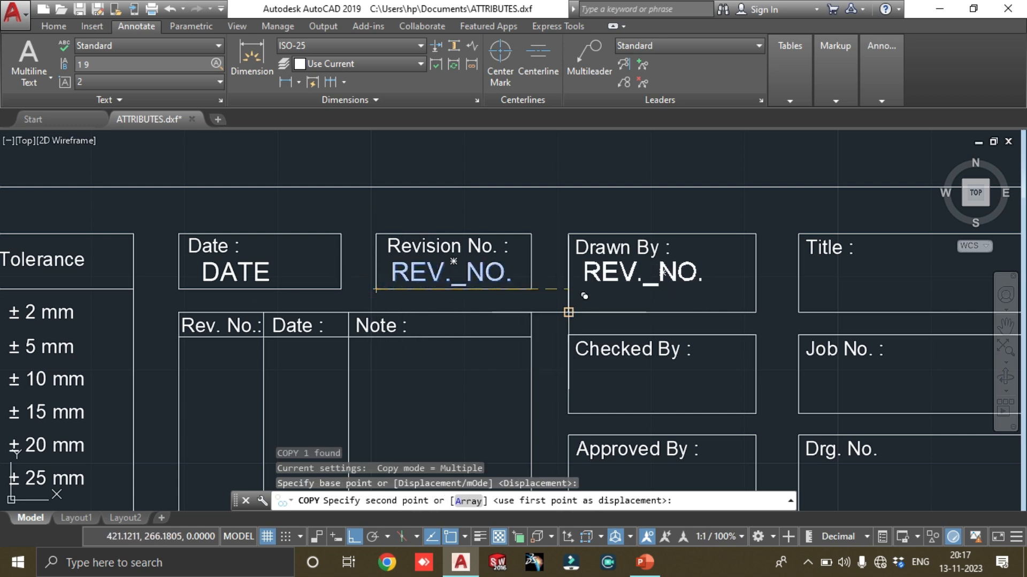
key(F8)
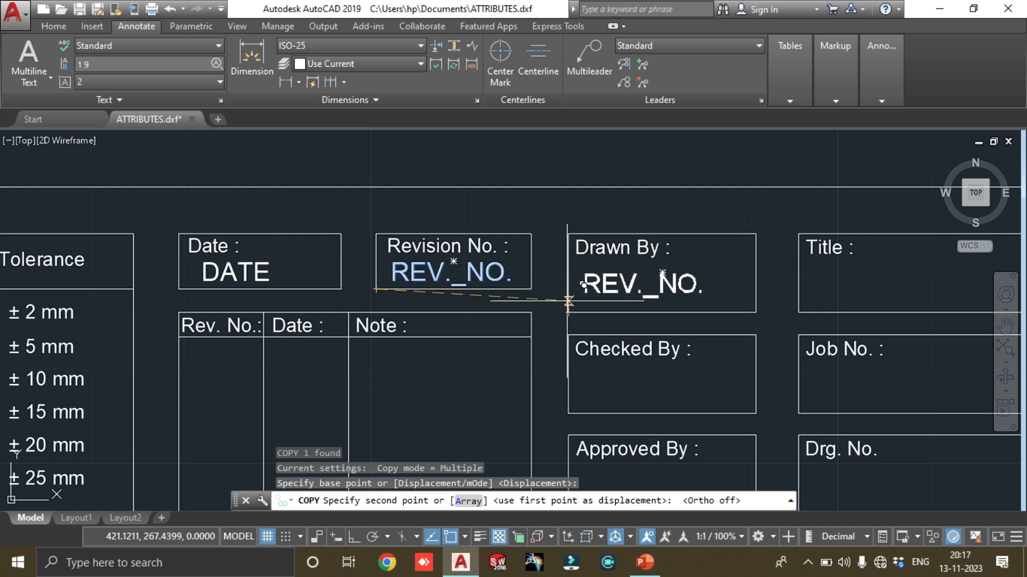
click(568, 303)
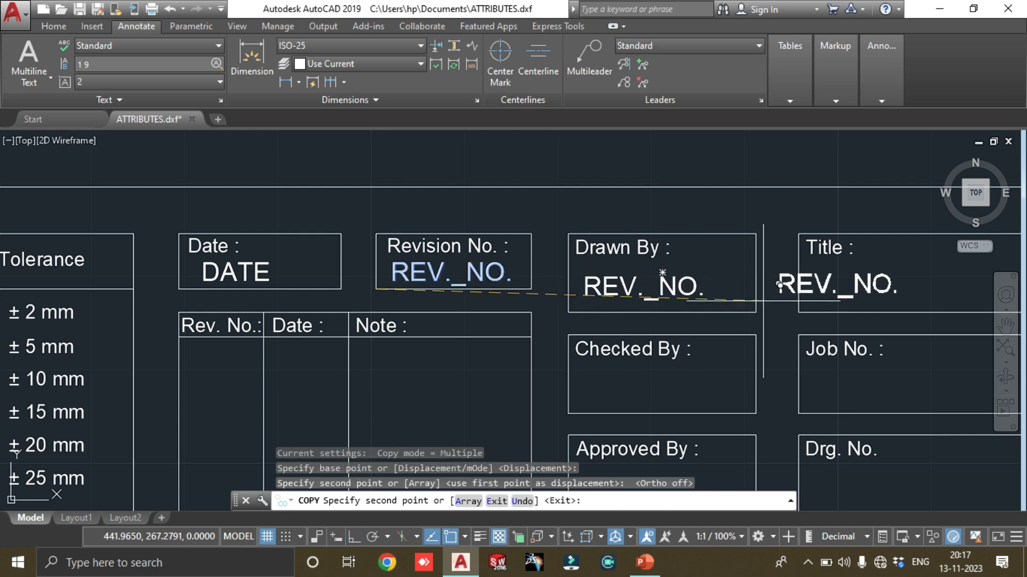
Place further copies of the REV._NO. attribute in the Title, Checked By, Job No. and Approved By boxes, and end the copying
middle_drag(765, 289, 505, 278)
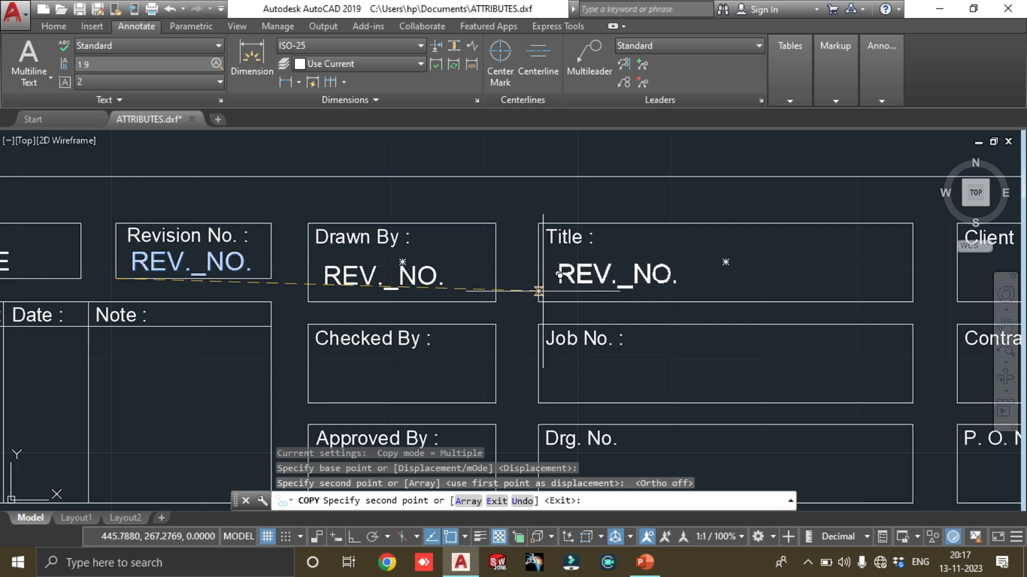
click(555, 273)
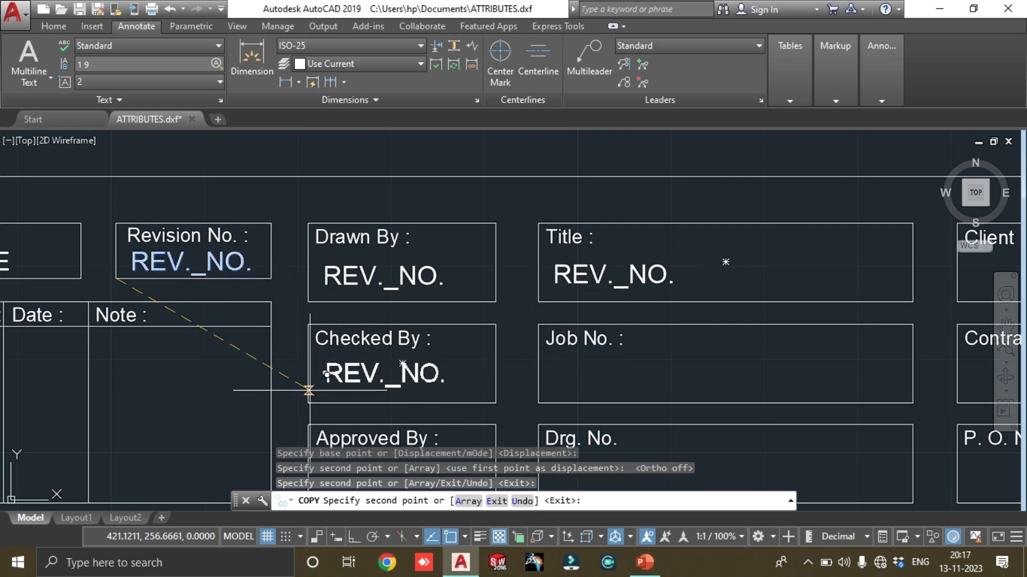
click(309, 390)
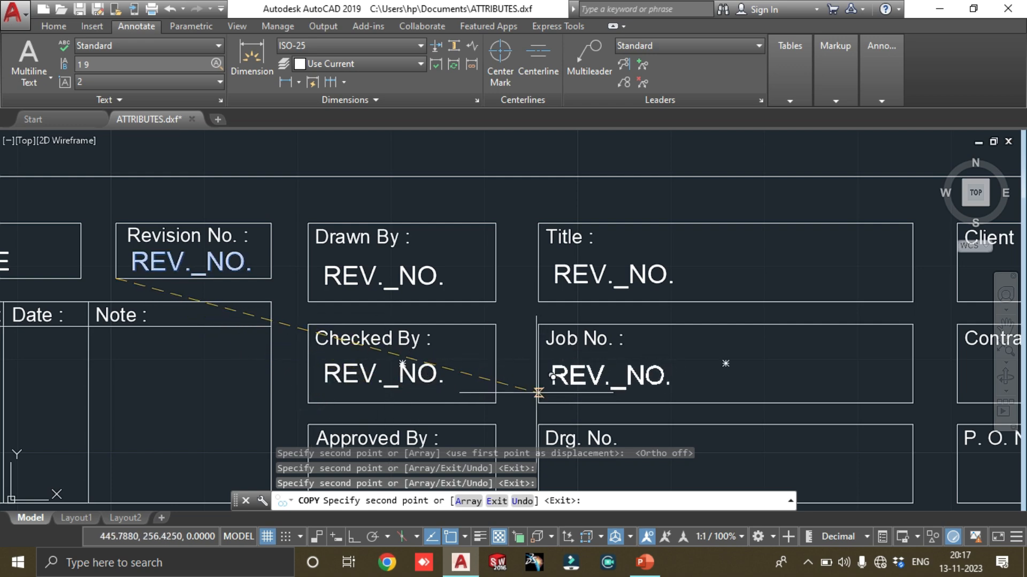
click(538, 393)
scroll(535, 392, down, 3)
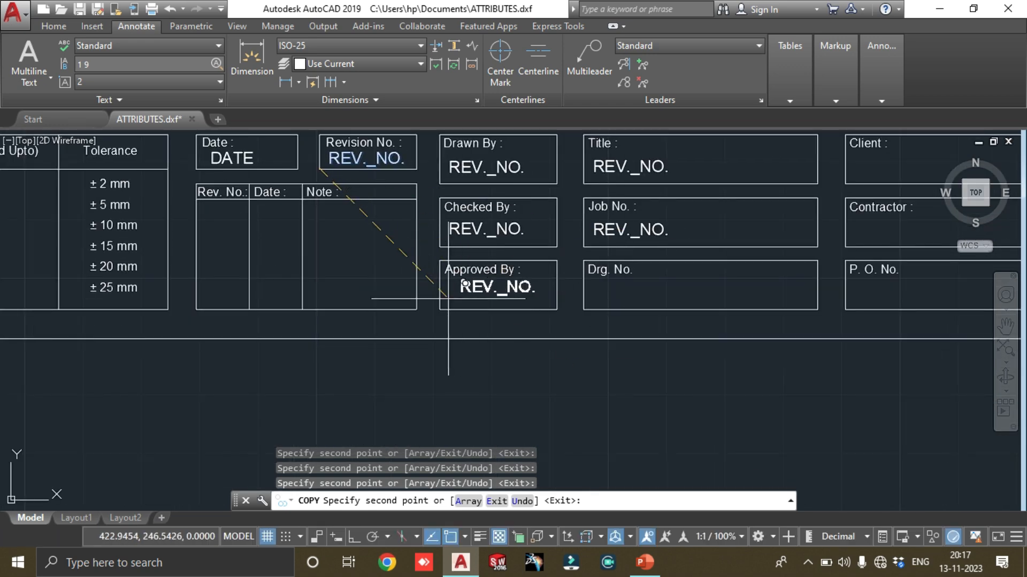
click(437, 298)
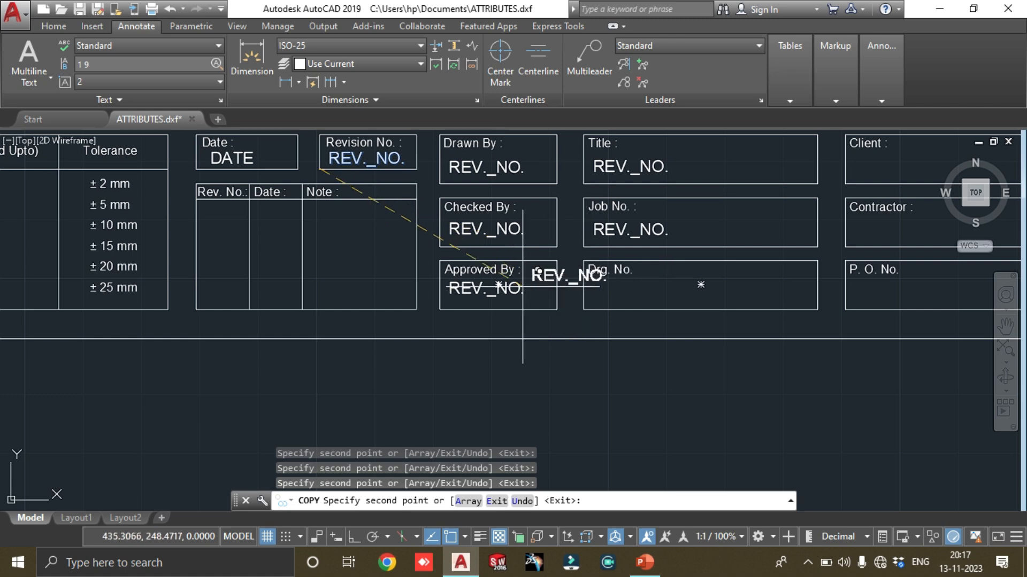
key(Escape)
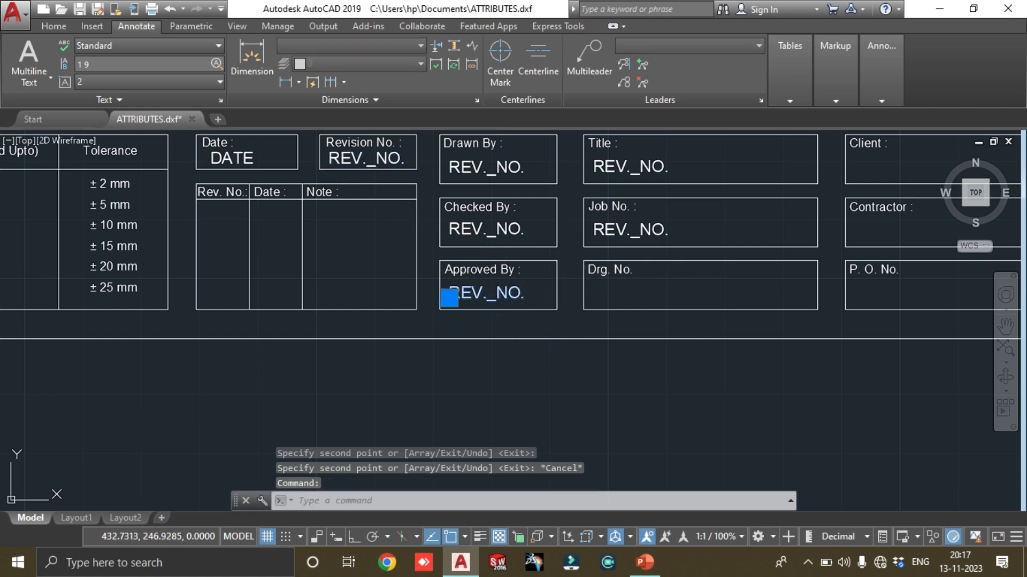
key(Escape)
Copy the Title and Job No. attributes together into the Client and Contractor boxes, using the Title box's lower-left corner as base point
middle_drag(630, 281, 619, 316)
click(636, 225)
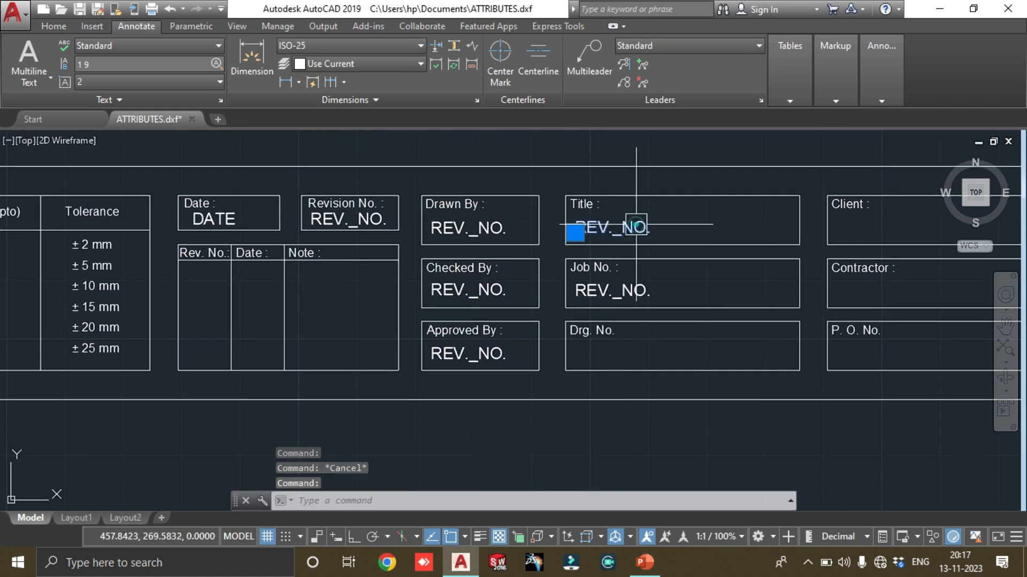
click(639, 281)
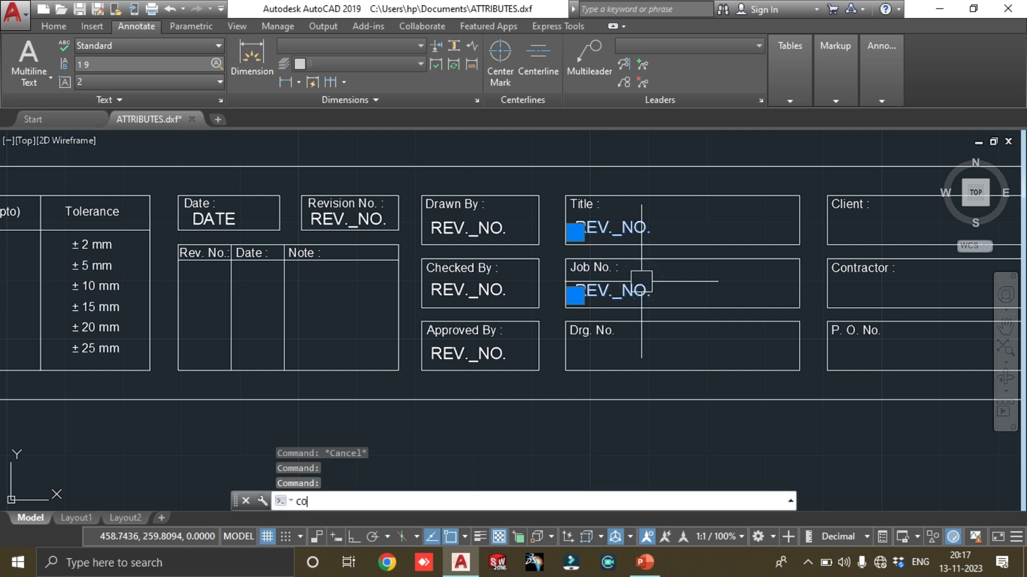
text(co)
key(Return)
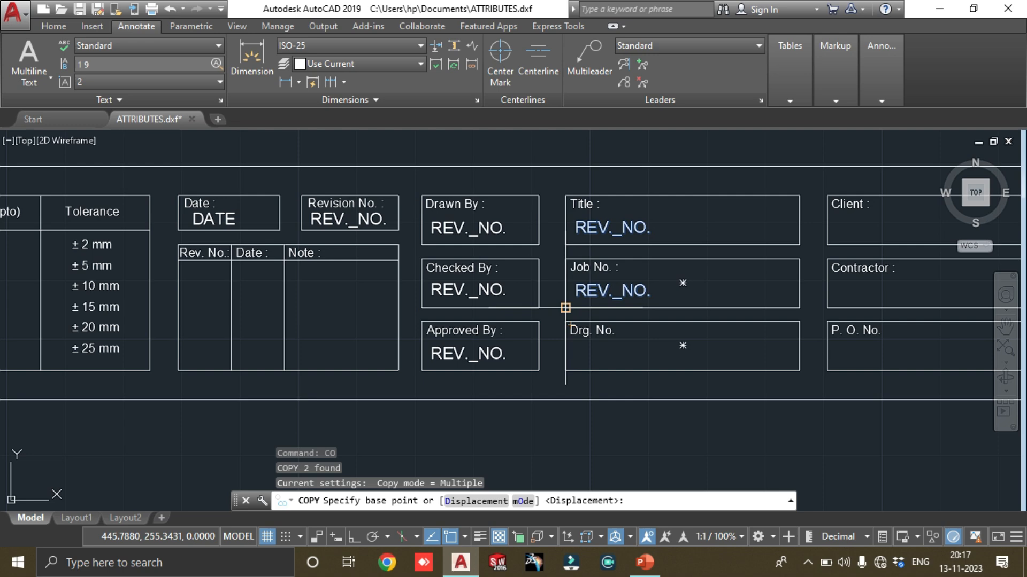
middle_drag(680, 284, 552, 296)
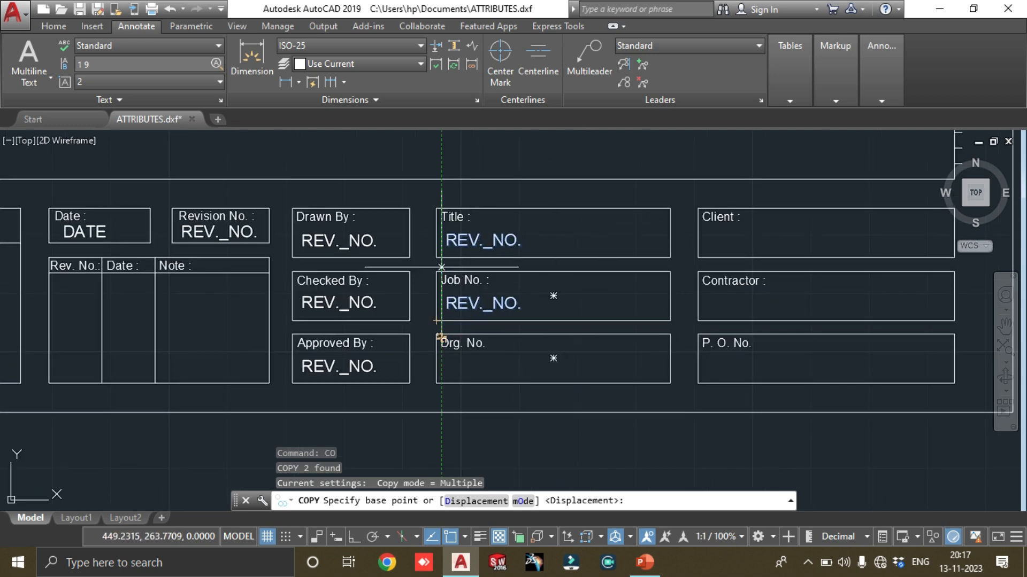
click(436, 257)
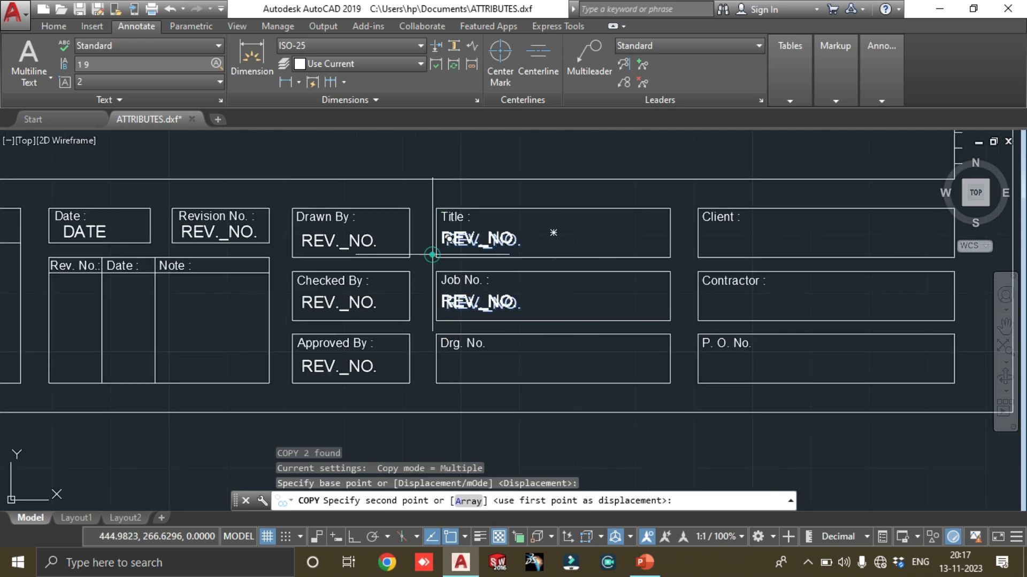
click(699, 257)
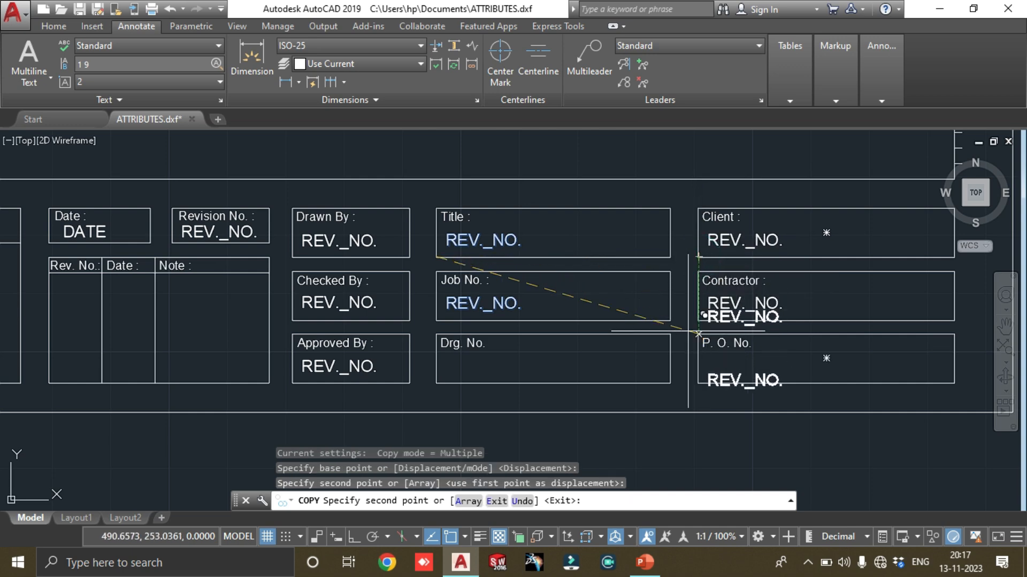
key(Escape)
Copy the Job No. attribute into the Drg. No. and P. O. No. boxes, using the Job No. box's upper-left corner as base point
click(499, 300)
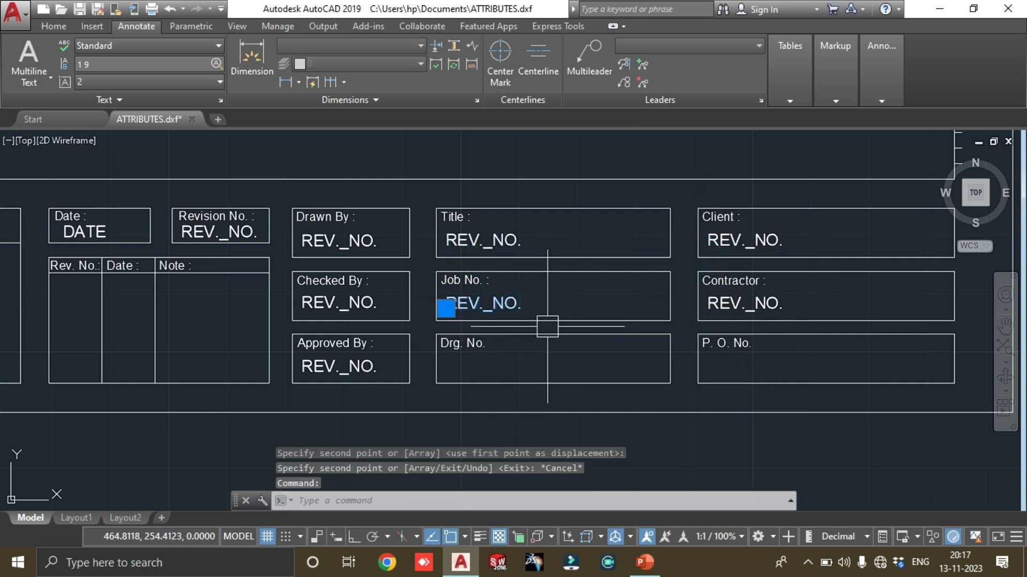
text(co)
key(Return)
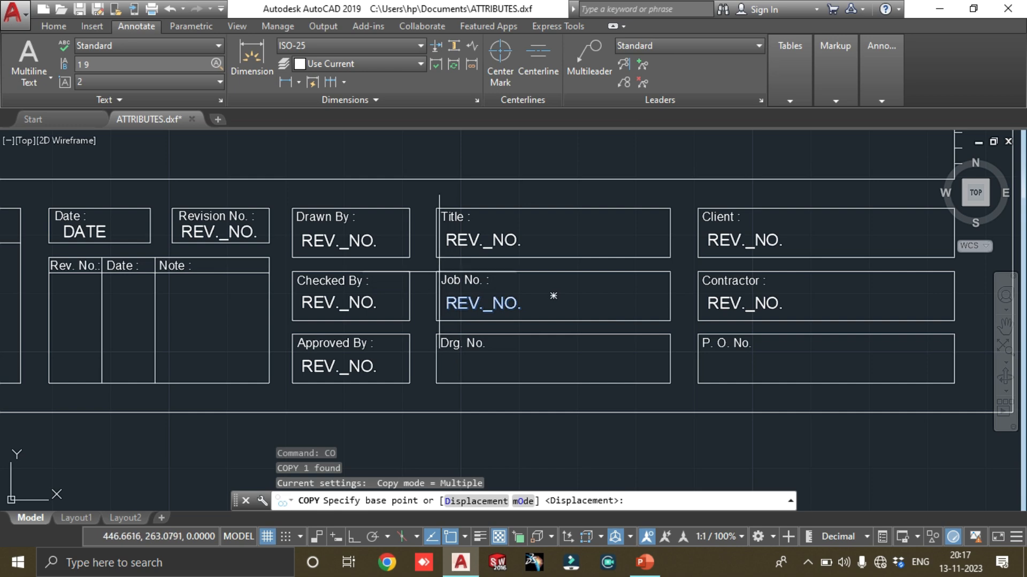
click(436, 273)
click(453, 319)
click(452, 318)
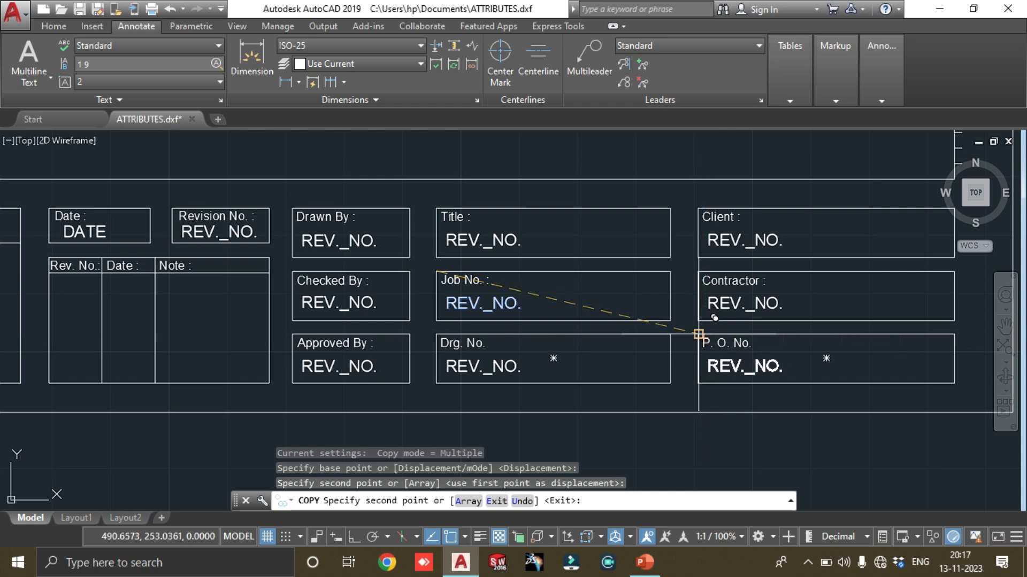
click(699, 334)
scroll(728, 324, down, 8)
key(Escape)
End the copying and examine the whole sheet, including its border lines, grid references and title block fields
scroll(727, 266, up, 6)
scroll(761, 243, down, 2)
middle_drag(761, 242, 627, 262)
scroll(629, 262, down, 2)
middle_drag(692, 243, 693, 329)
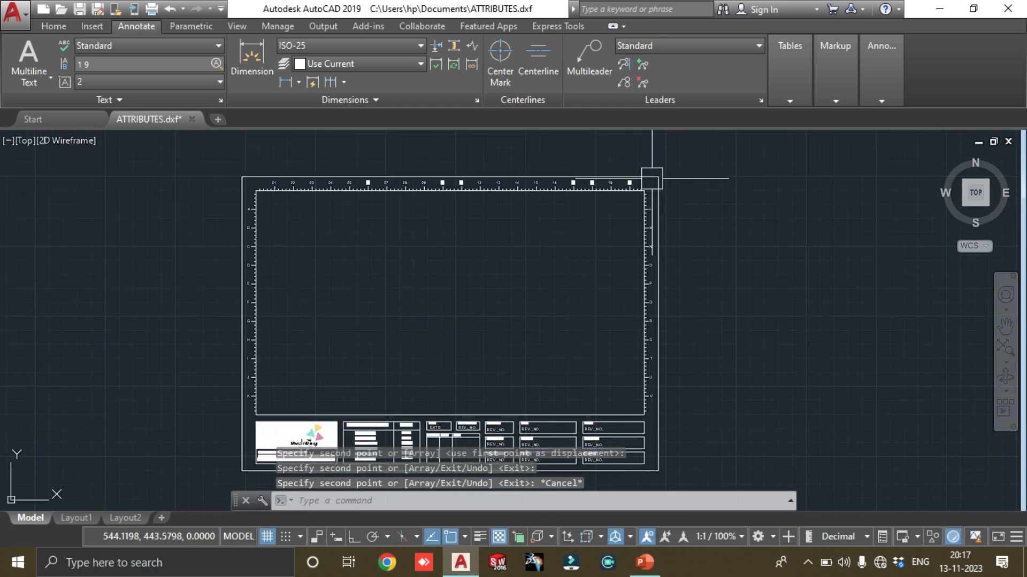
scroll(657, 188, up, 4)
click(676, 219)
click(660, 216)
scroll(609, 208, down, 2)
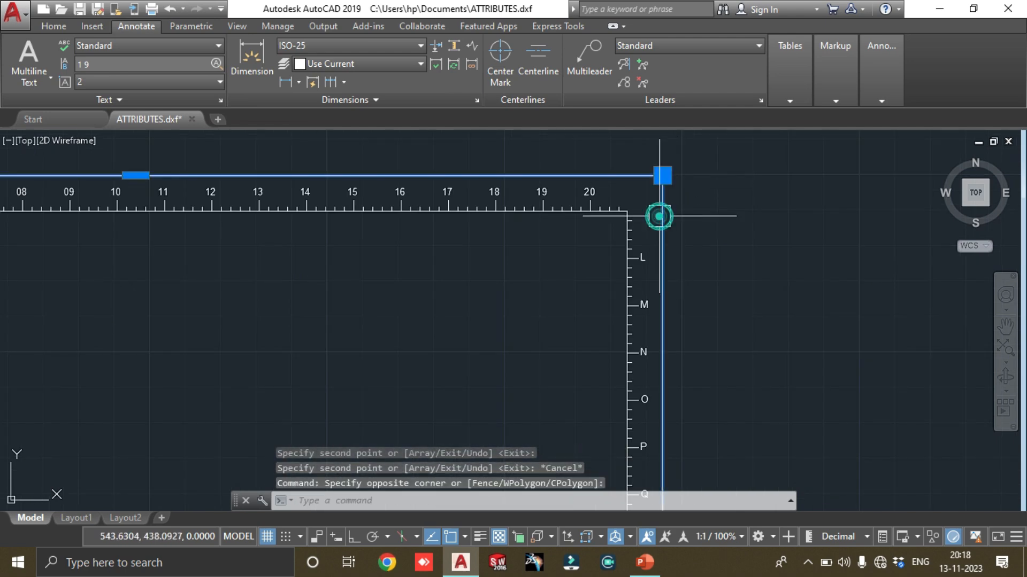
scroll(604, 245, down, 2)
key(Escape)
scroll(692, 222, up, 3)
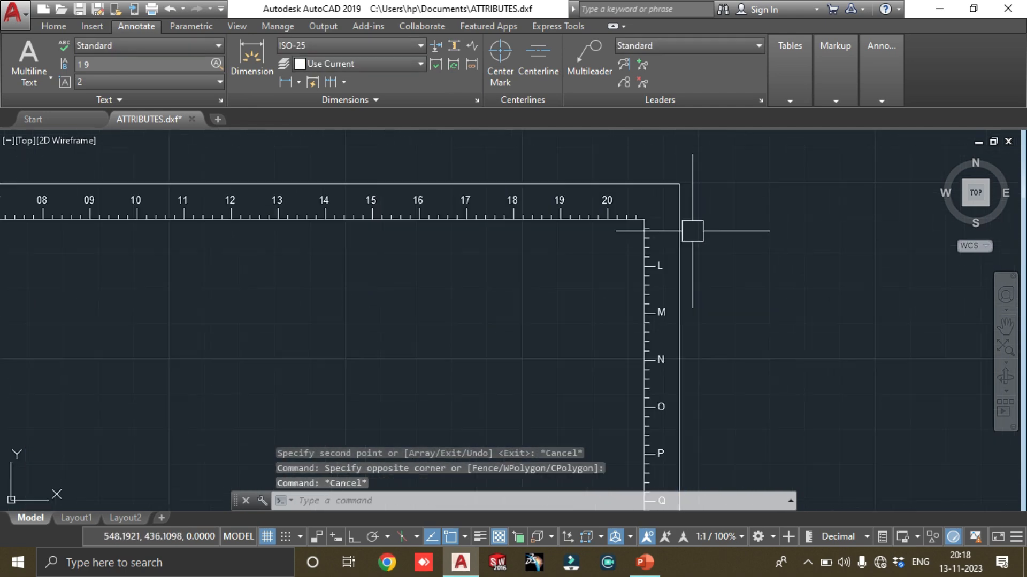
scroll(570, 222, up, 5)
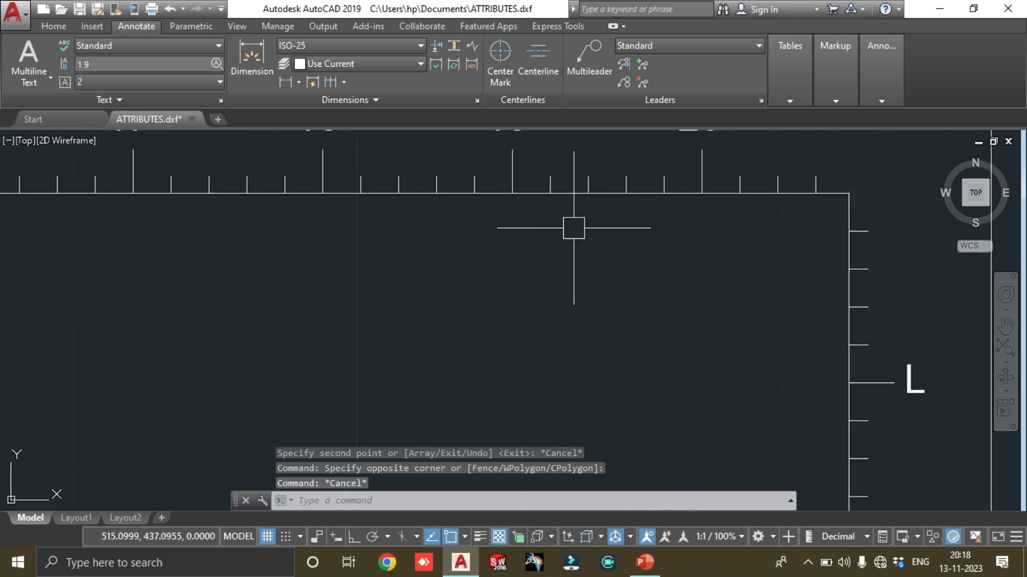
click(500, 175)
scroll(747, 206, down, 2)
key(Escape)
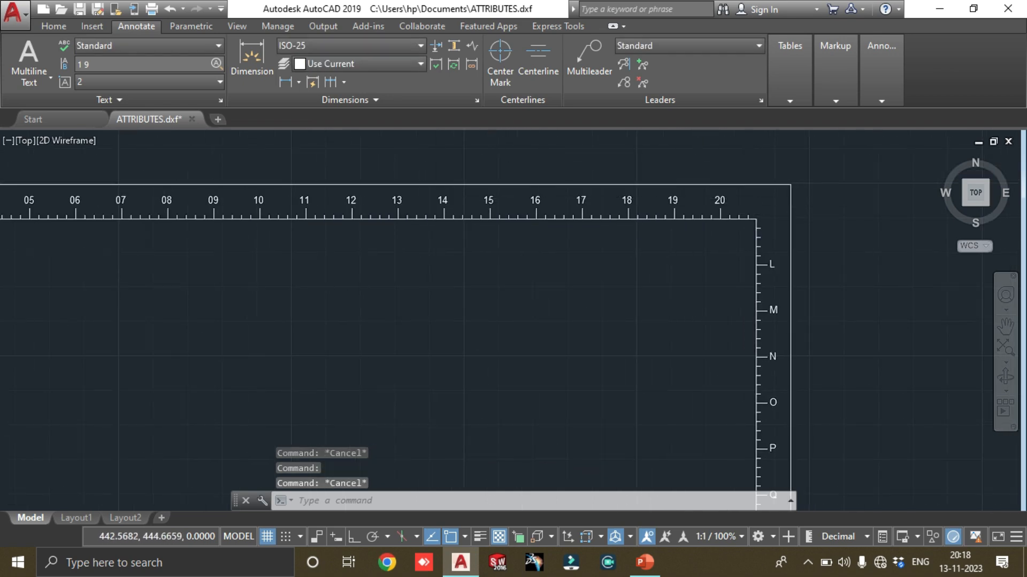
scroll(423, 211, down, 4)
scroll(509, 250, up, 4)
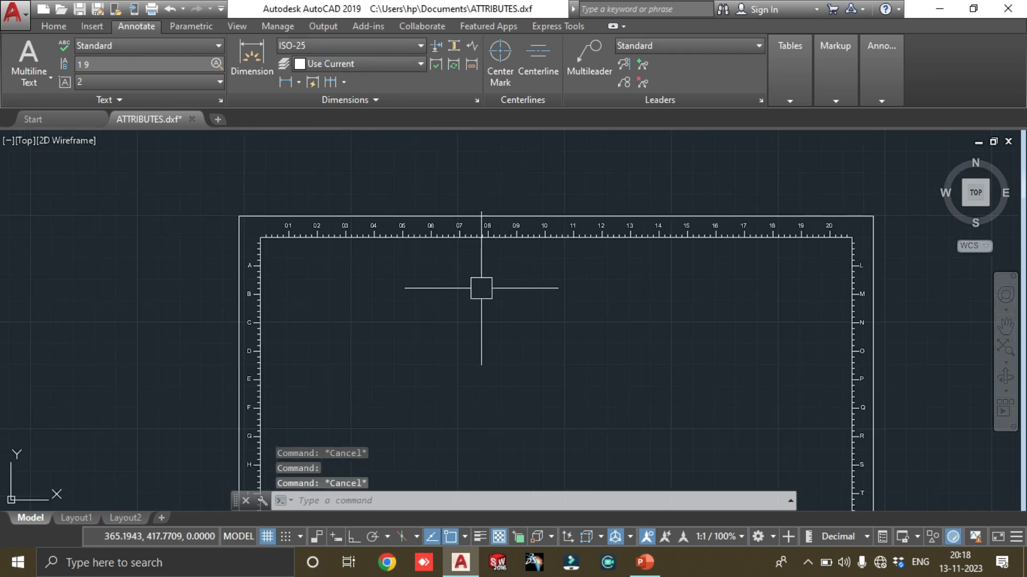
middle_drag(448, 300, 485, 202)
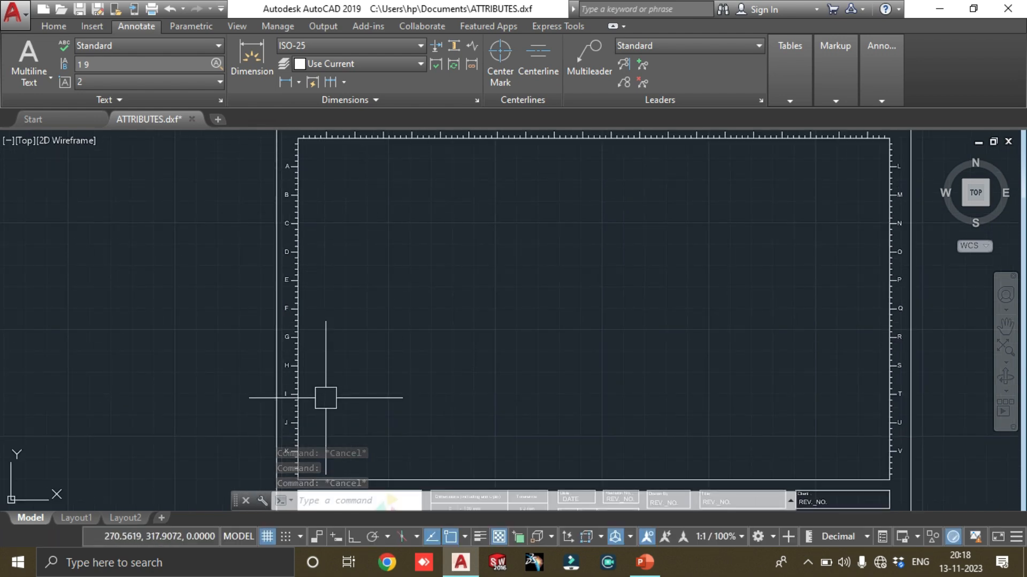
middle_drag(326, 399, 332, 311)
mouse_move(650, 366)
middle_down()
mouse_move(493, 333)
mouse_move(465, 427)
mouse_move(450, 415)
middle_up()
scroll(399, 325, down, 6)
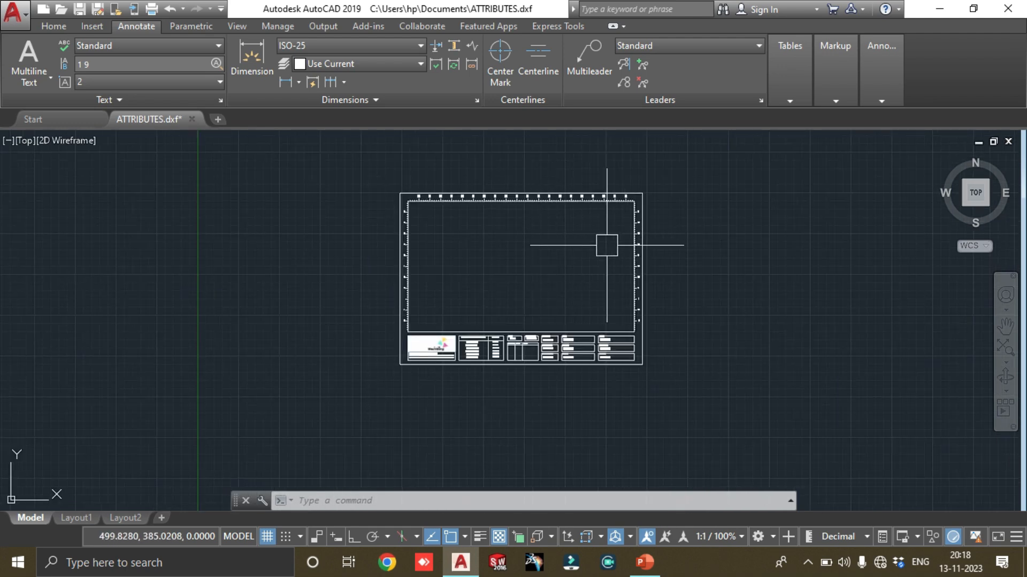
scroll(564, 362, up, 4)
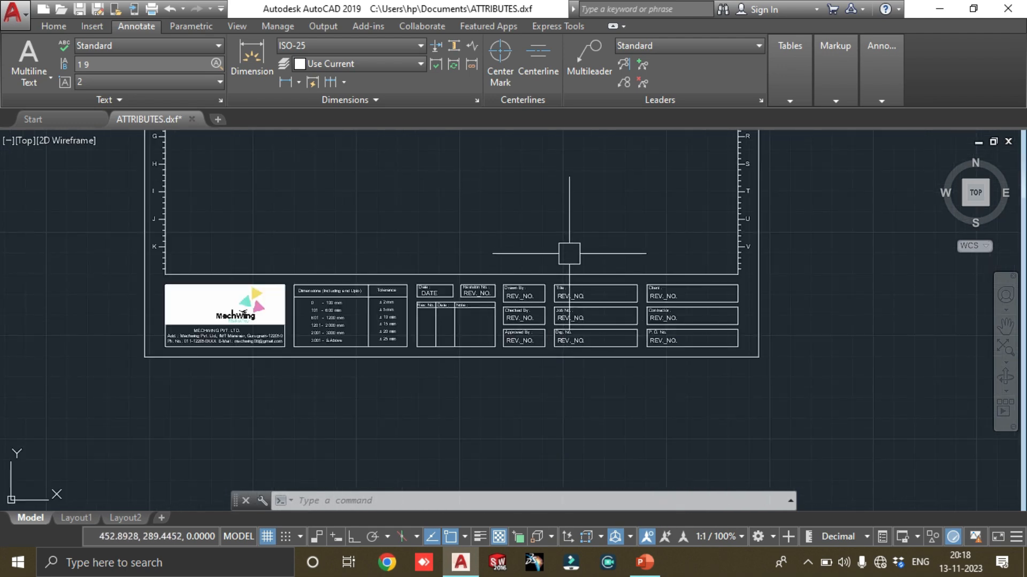
scroll(578, 262, down, 2)
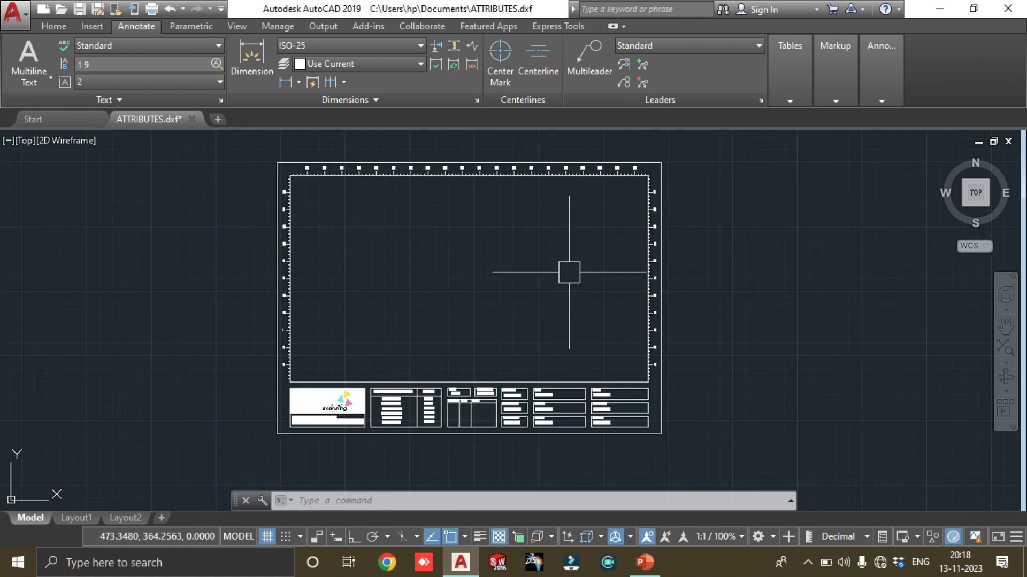
scroll(562, 396, up, 4)
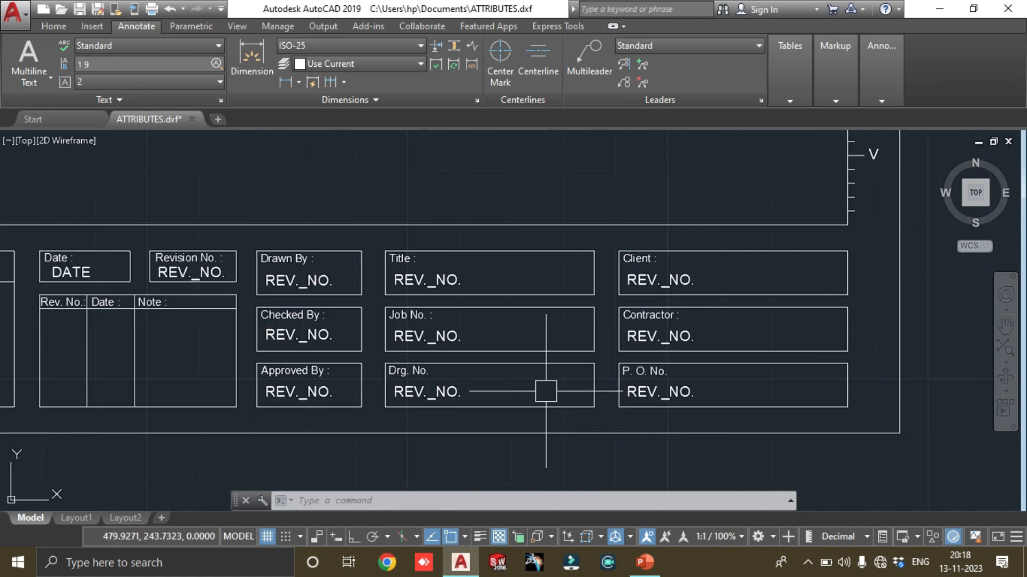
Set the tag, prompt and default of the attribute in the Drawn By box to DRAWN_BY
mouse_move(408, 327)
middle_down()
mouse_move(593, 366)
mouse_move(506, 348)
middle_up()
double_click(526, 343)
click(507, 244)
drag(508, 246, 429, 251)
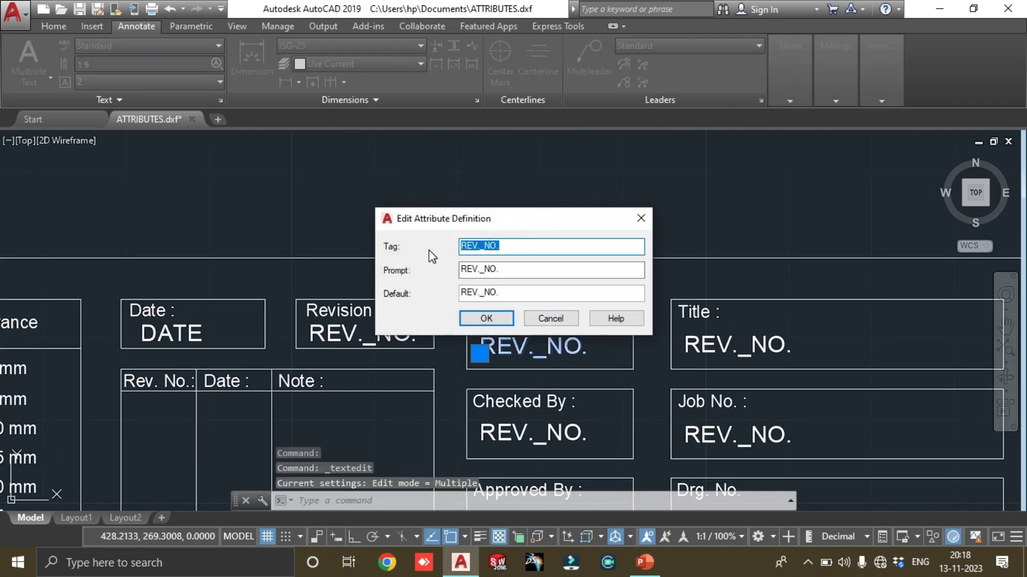
mouse_move(591, 229)
mouse_down()
mouse_move(727, 292)
mouse_move(810, 300)
mouse_up()
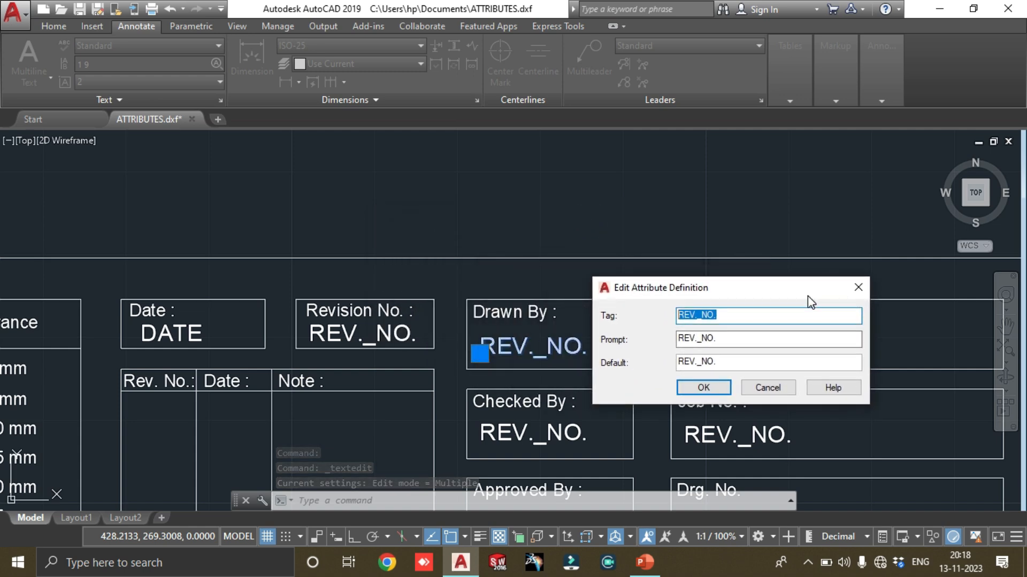
text(d)
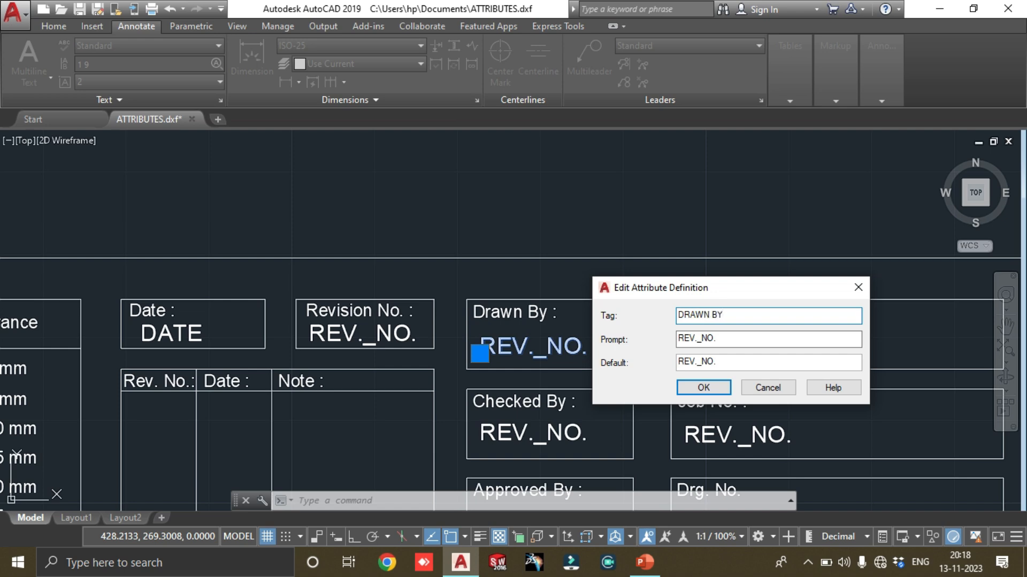
double_click(715, 314)
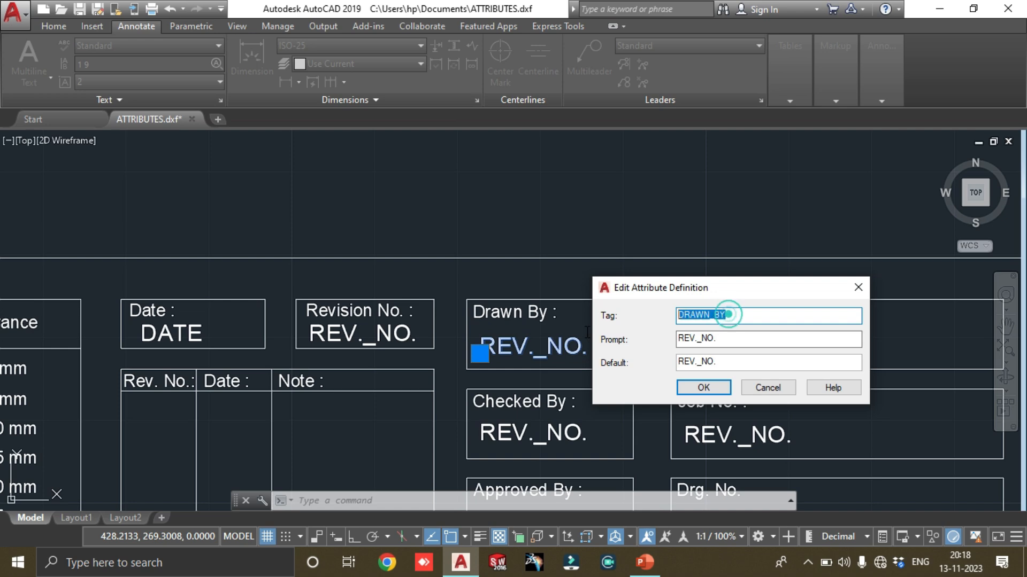
click(716, 339)
double_click(737, 341)
drag(673, 362, 675, 362)
click(702, 388)
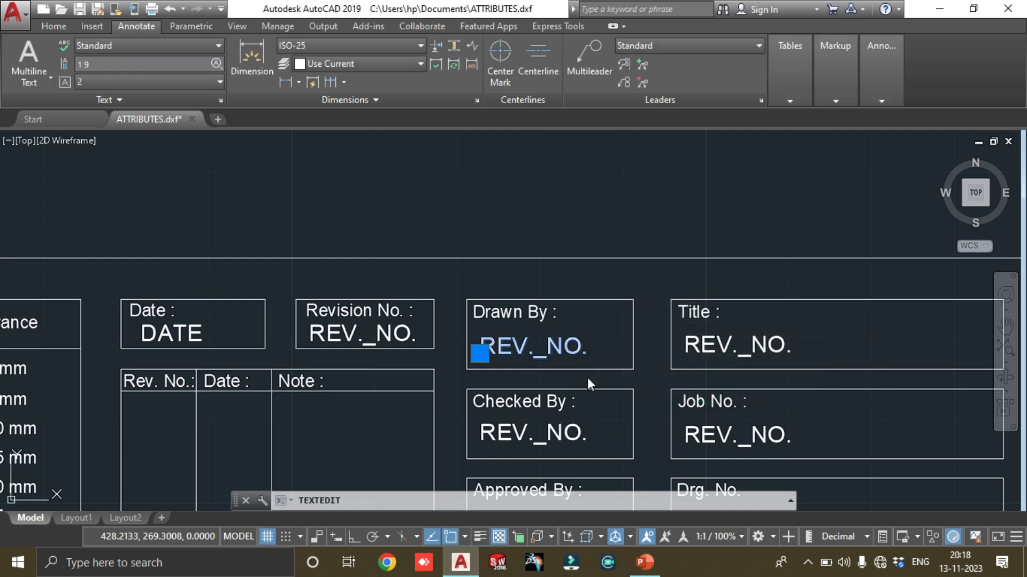
Set the tag, prompt and default of the attribute in the Checked By box to CHECKED_BY
middle_drag(620, 354, 576, 287)
click(524, 369)
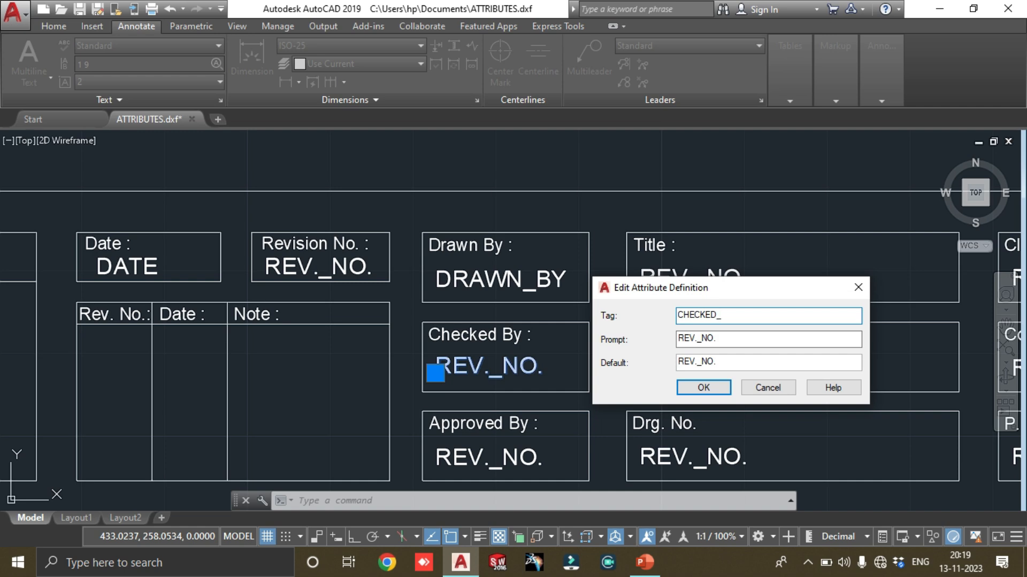
double_click(776, 320)
key(ctrl+c)
double_click(680, 338)
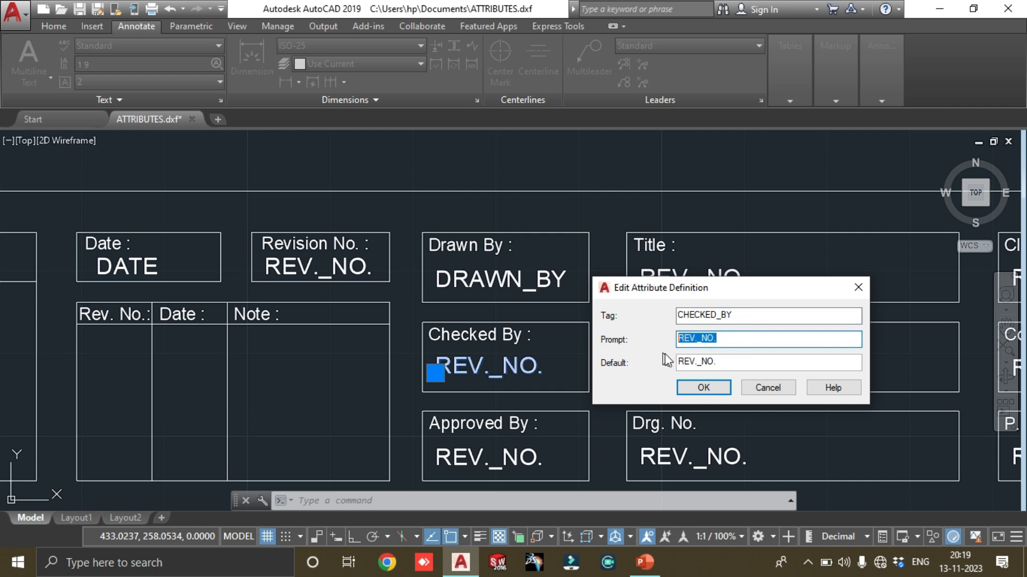
double_click(731, 363)
key(ctrl+v)
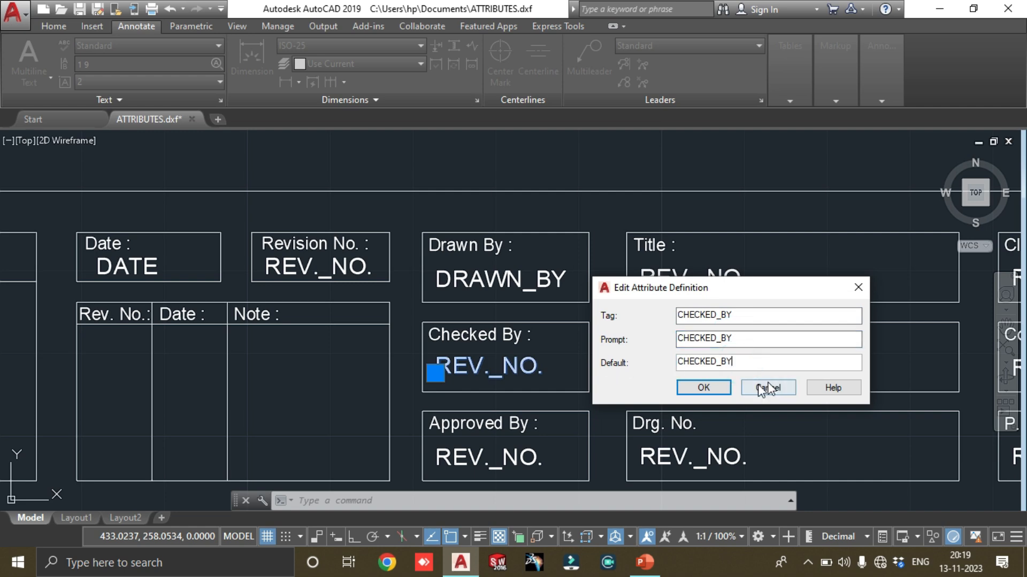
click(703, 389)
End the text editing and shift the CHECKED_BY attribute slightly to the left so it fits inside the Checked By box
middle_drag(577, 348, 495, 302)
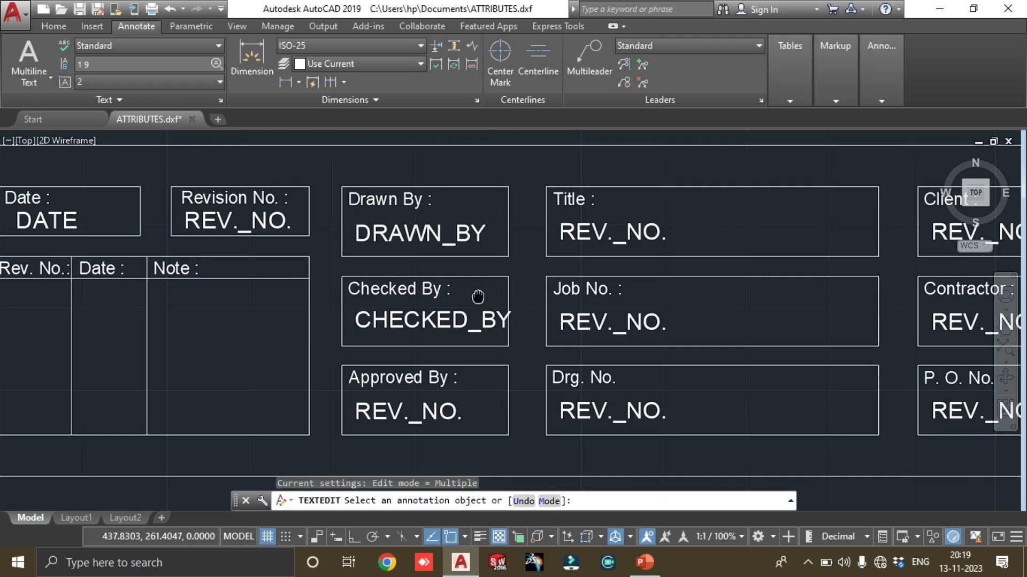
key(Escape)
click(460, 322)
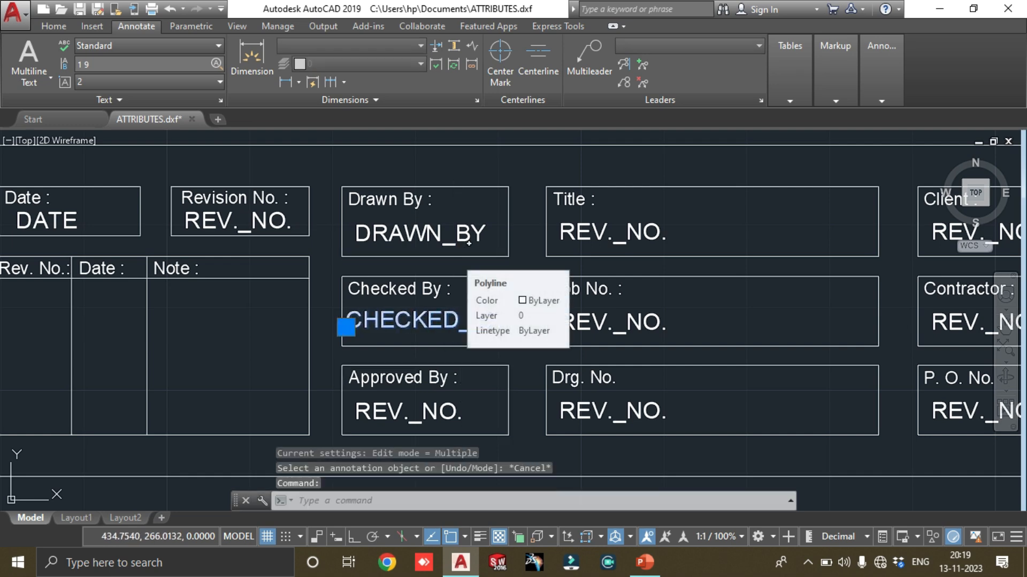
key(Escape)
Set the tag, prompt and default of the attribute in the Approved By box to APPR._BY
double_click(440, 412)
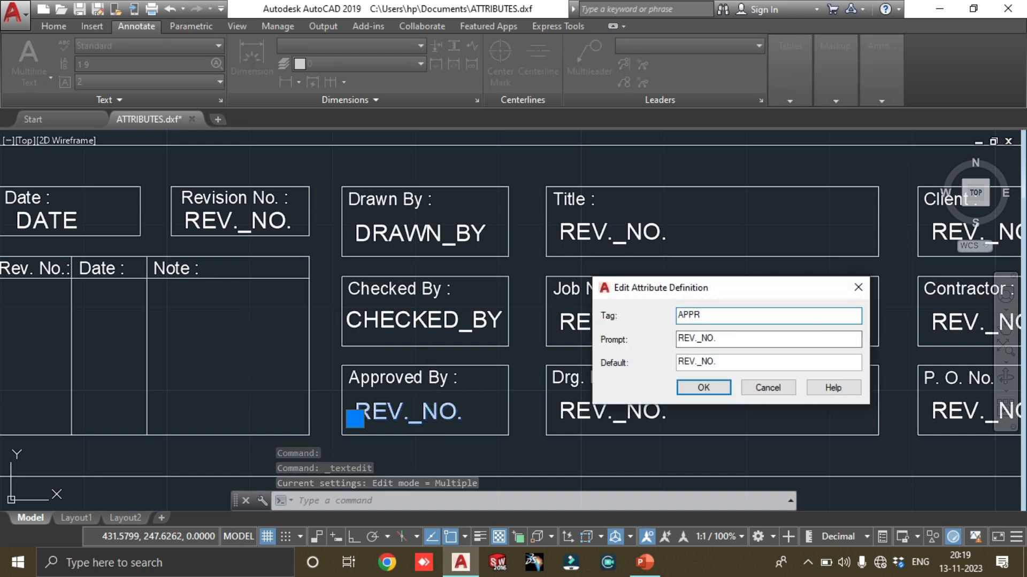
text(APPRV)
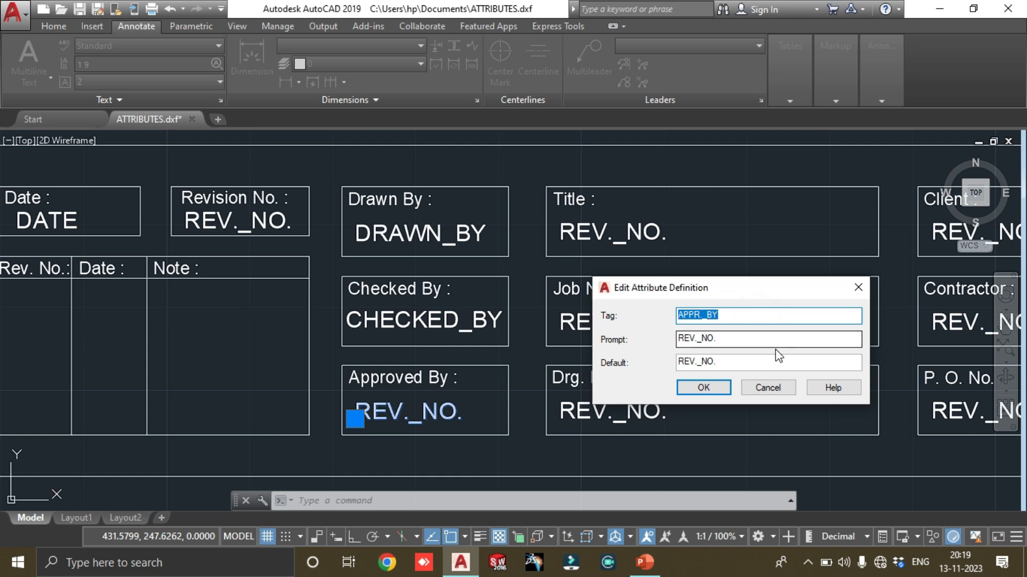
double_click(736, 340)
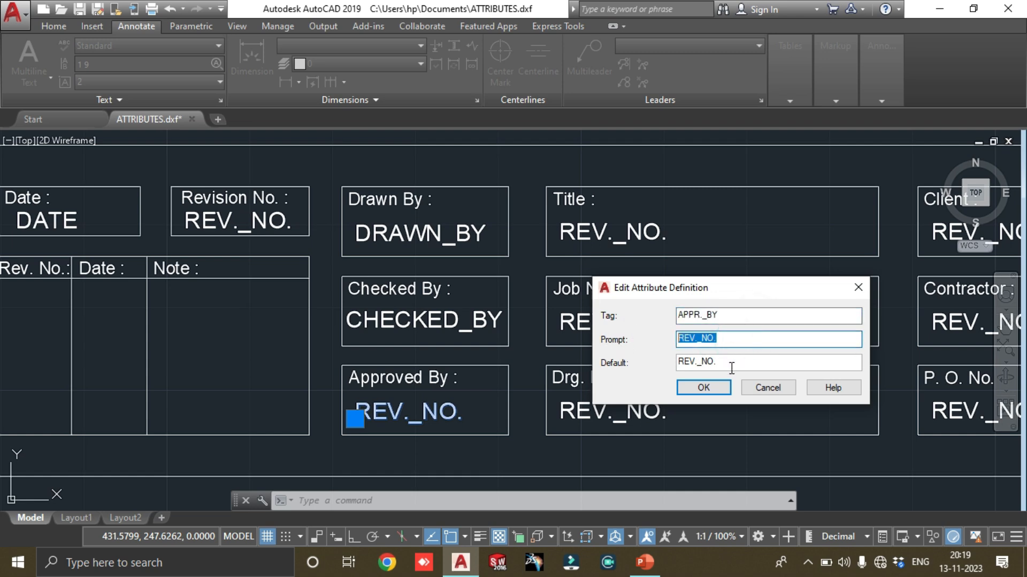
double_click(731, 314)
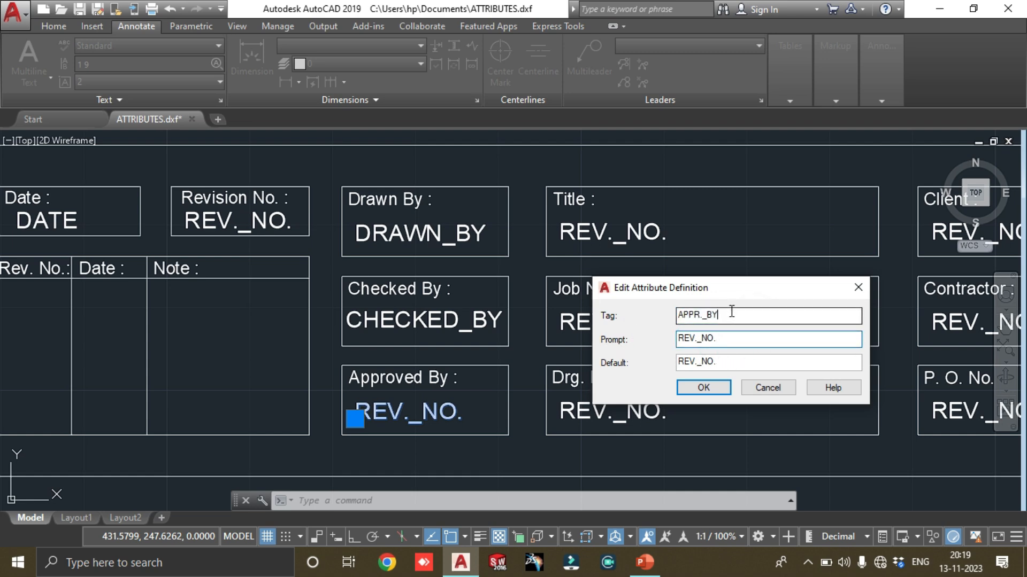
double_click(735, 339)
double_click(723, 363)
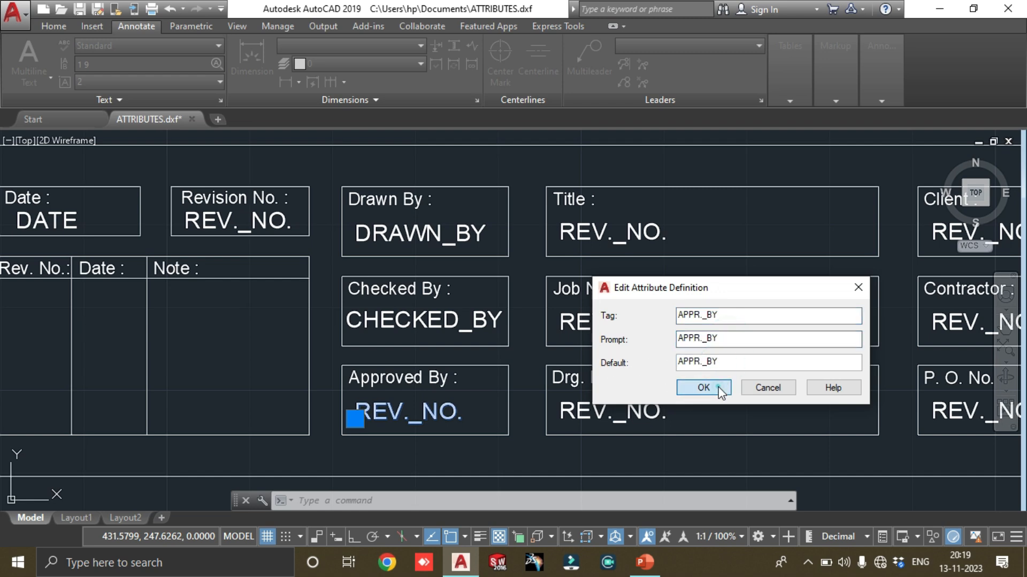
click(704, 387)
Set the tag of the attribute in the Title box to TITTLE_OF_DRG., with underscores in place of the spaces
middle_drag(640, 259, 502, 276)
click(516, 239)
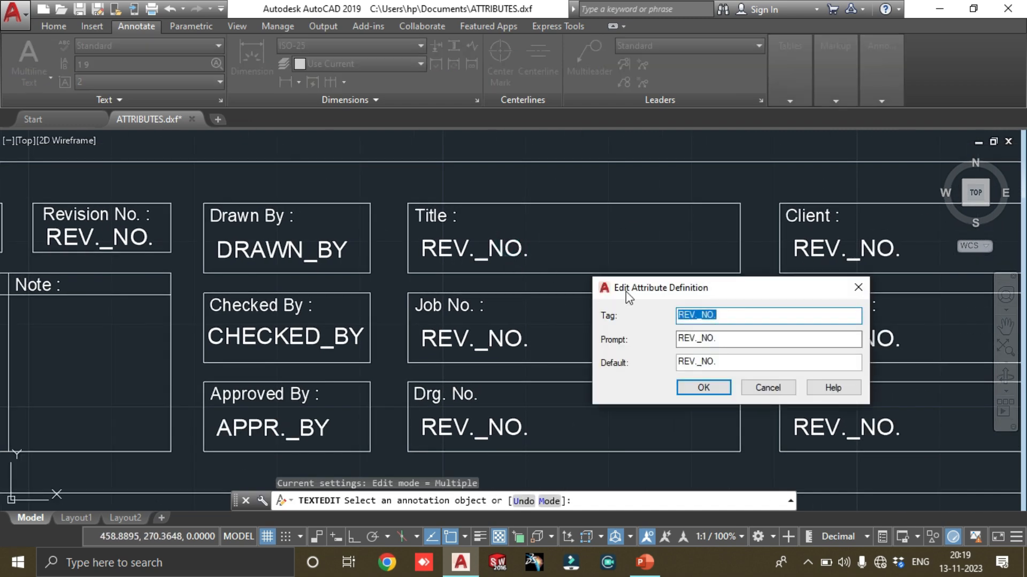
text(T)
text(ITTLE)
text( OF DRW)
text(.)
key(BackSpace)
key(BackSpace)
text(G.)
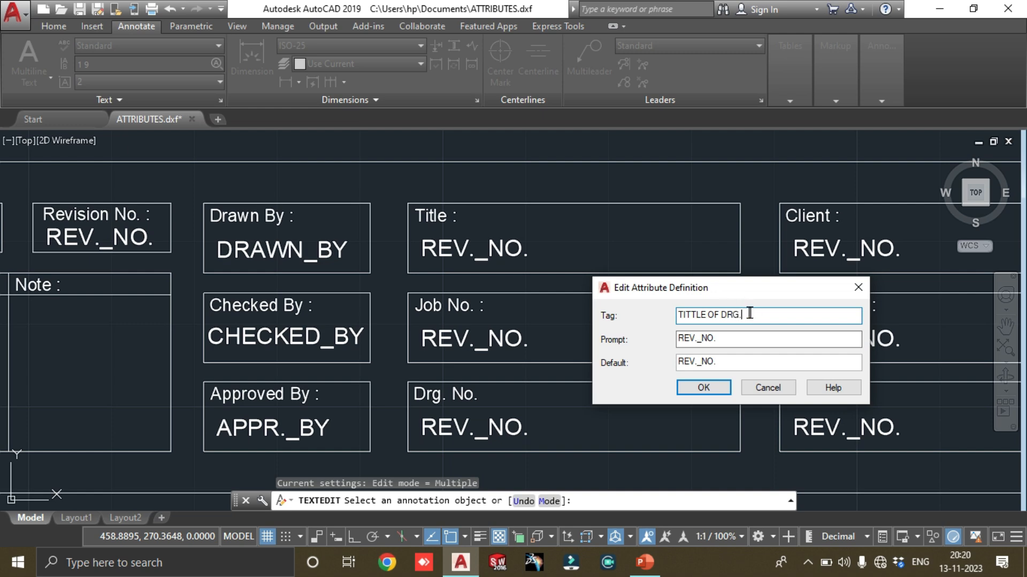
drag(751, 314, 677, 316)
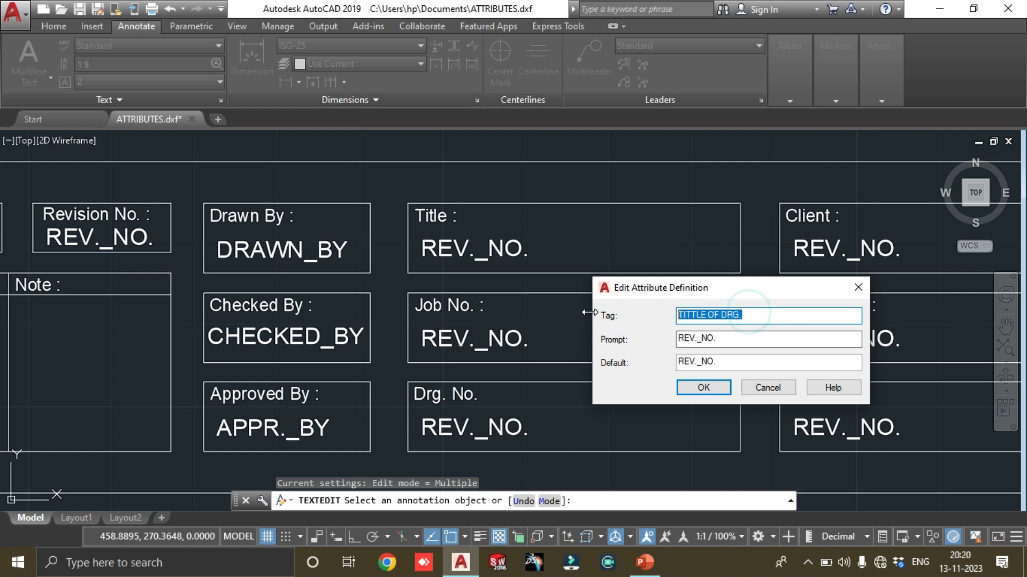
click(706, 315)
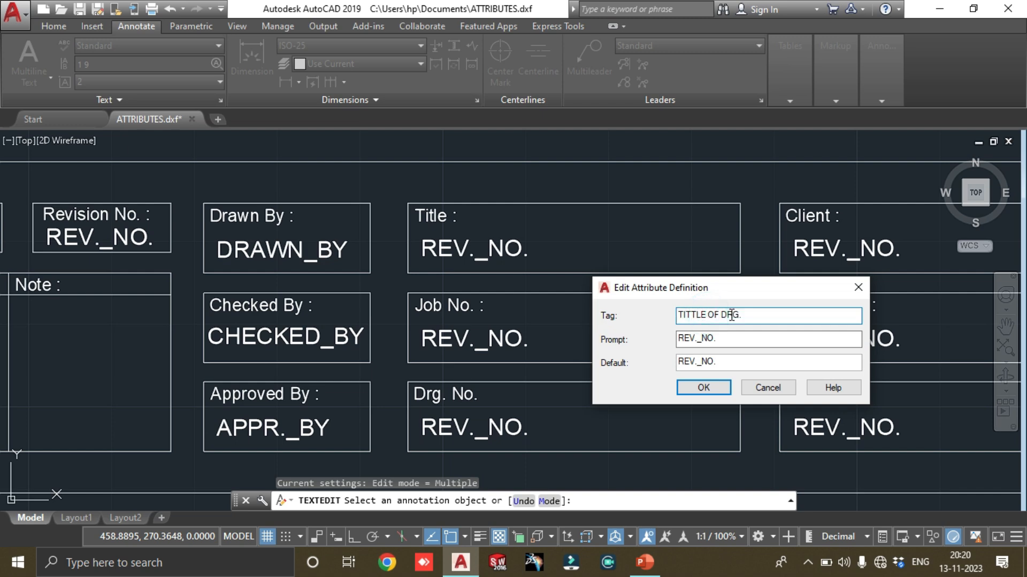
key(BackSpace)
text(_)
key(BackSpace)
text(_OF_)
Copy the Title attribute's tag TITTLE_OF_DRG. into its prompt and default values, and apply the definition
drag(753, 314, 608, 319)
key(ctrl+c)
click(677, 338)
drag(677, 338, 719, 339)
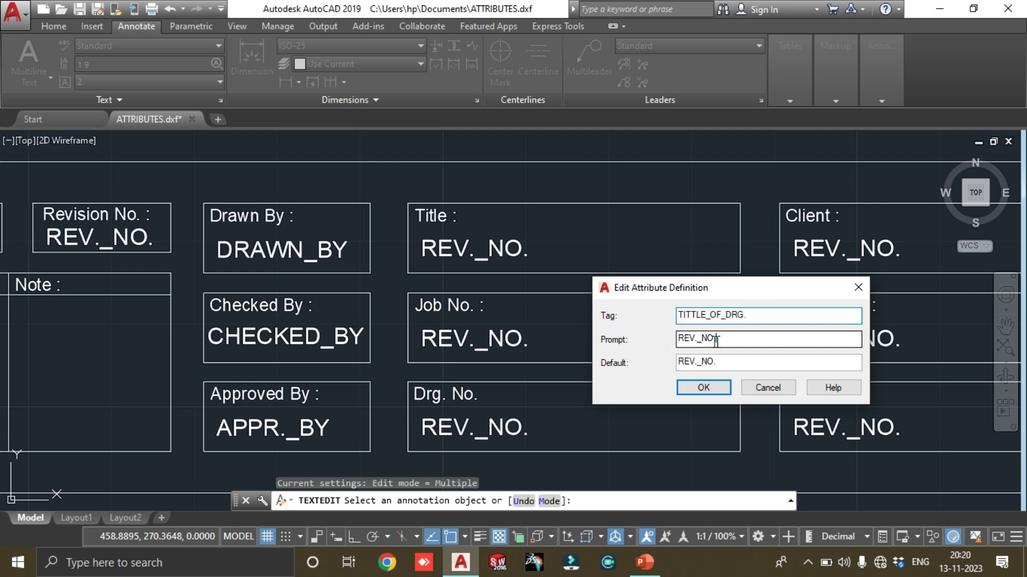
key(ctrl+v)
double_click(731, 361)
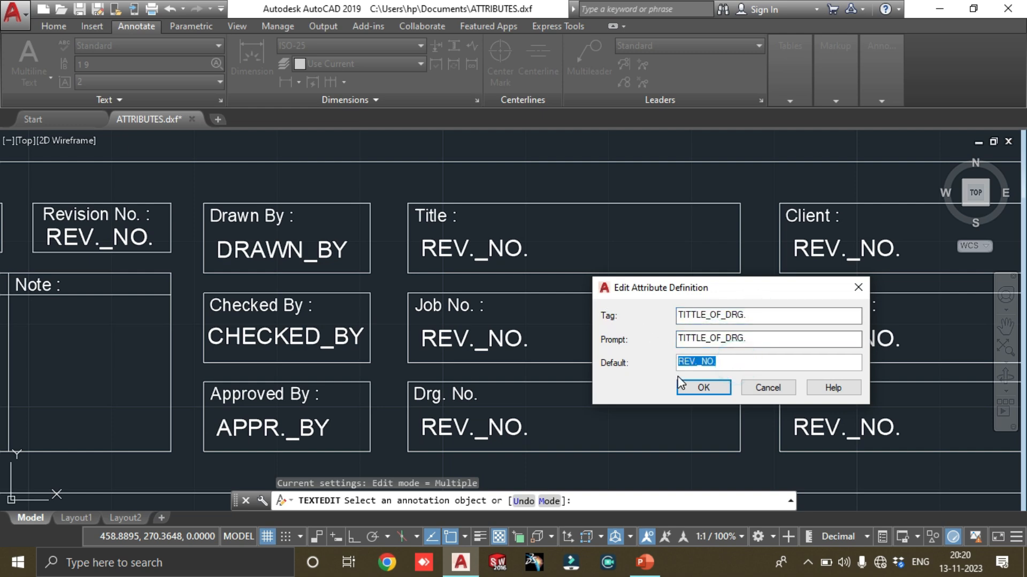
key(ctrl+v)
click(722, 389)
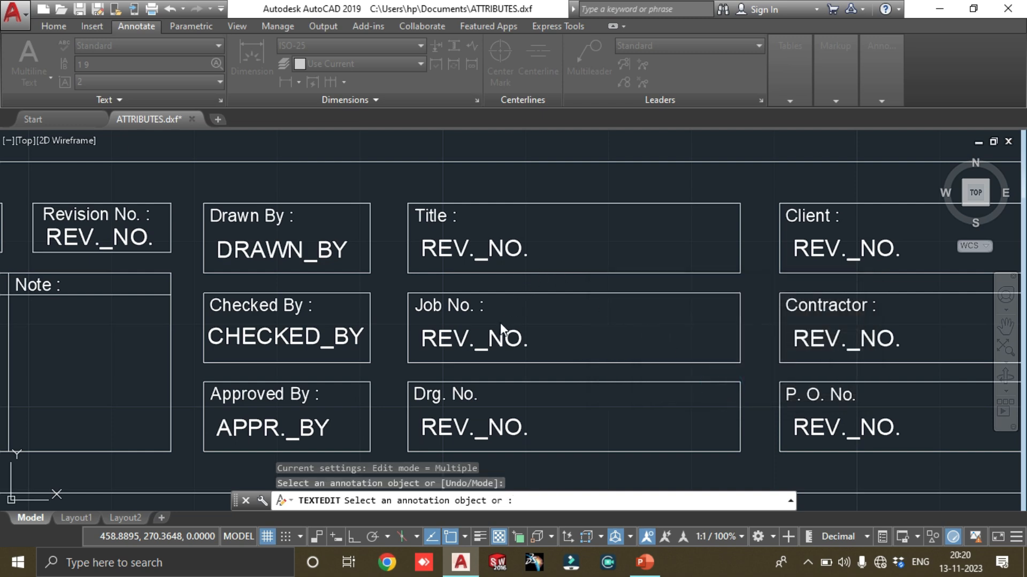
Set the tag of the attribute in the Job No. box to PROJECT_JOB_NO
click(515, 335)
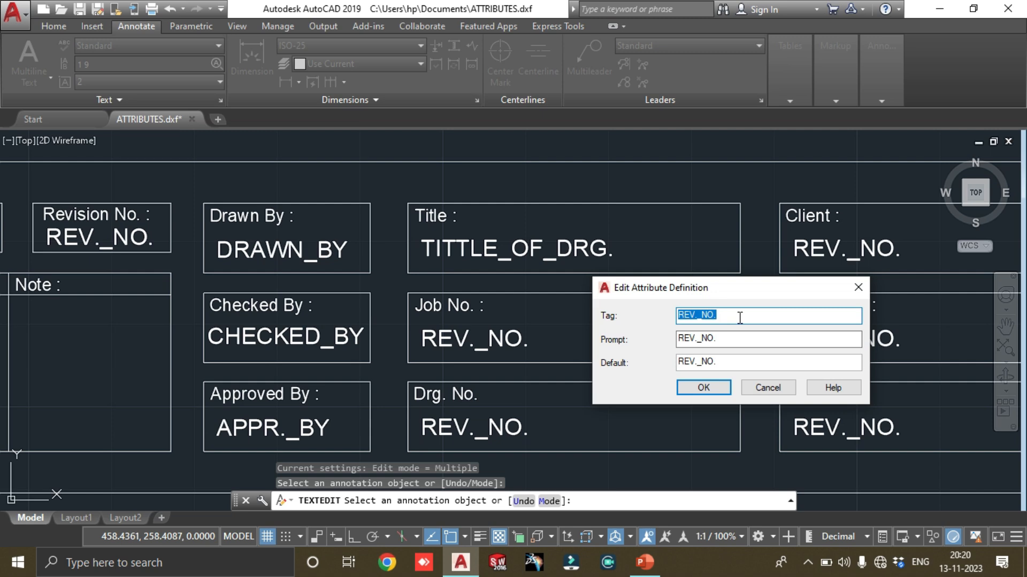
text(pRO)
key(BackSpace)
key(BackSpace)
key(BackSpace)
text(PROJECT_JOB)
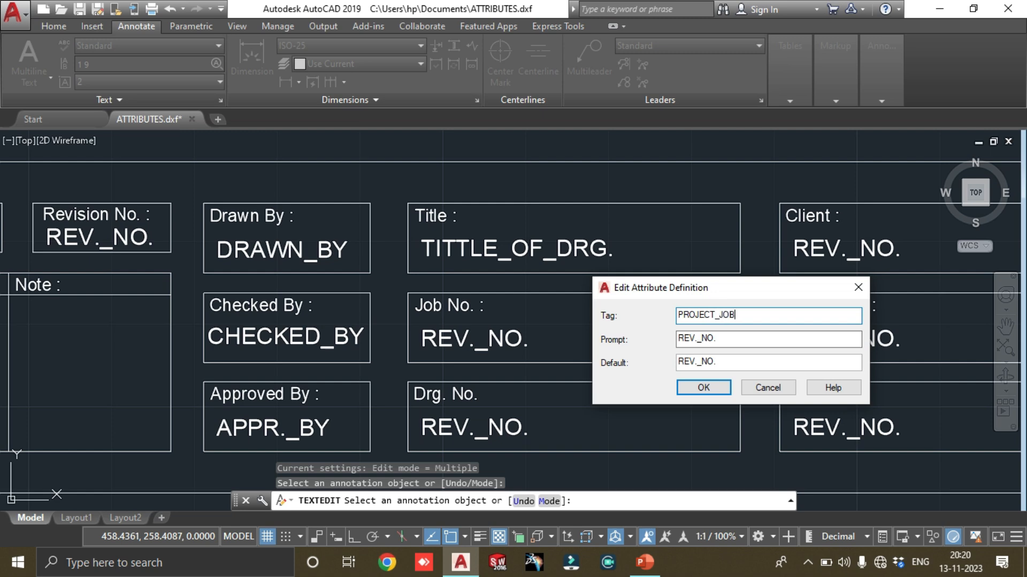
text(_NO.)
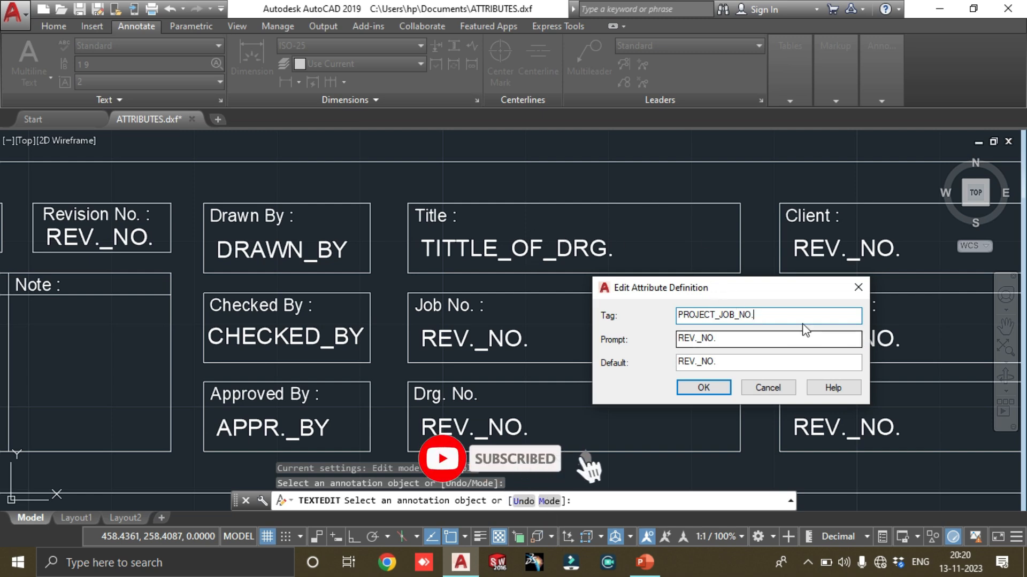
Copy the Job No. attribute's tag PROJECT_JOB_NO. into its prompt and default values, and apply the definition
double_click(758, 315)
double_click(740, 335)
key(ctrl+v)
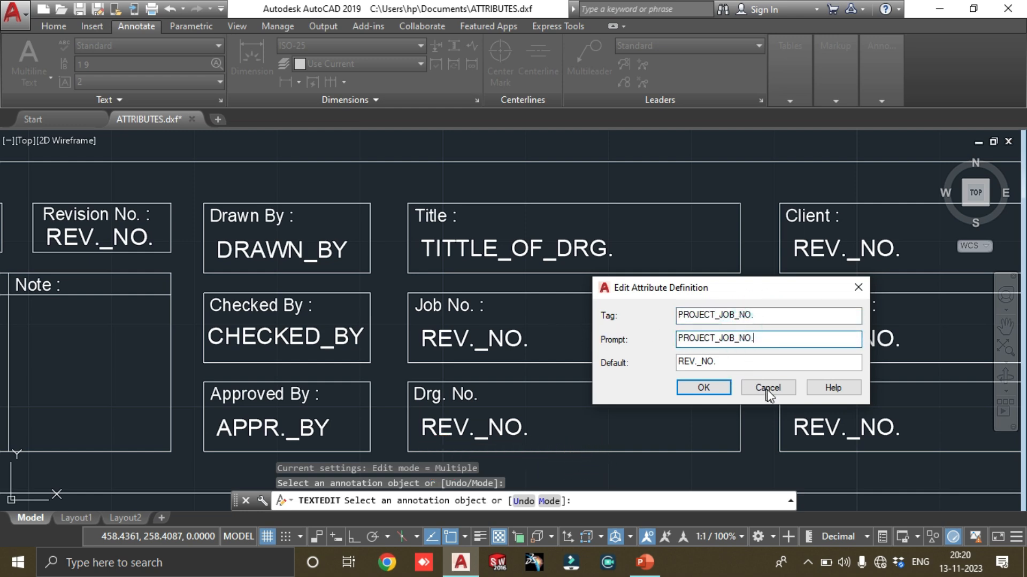
double_click(753, 362)
key(ctrl+v)
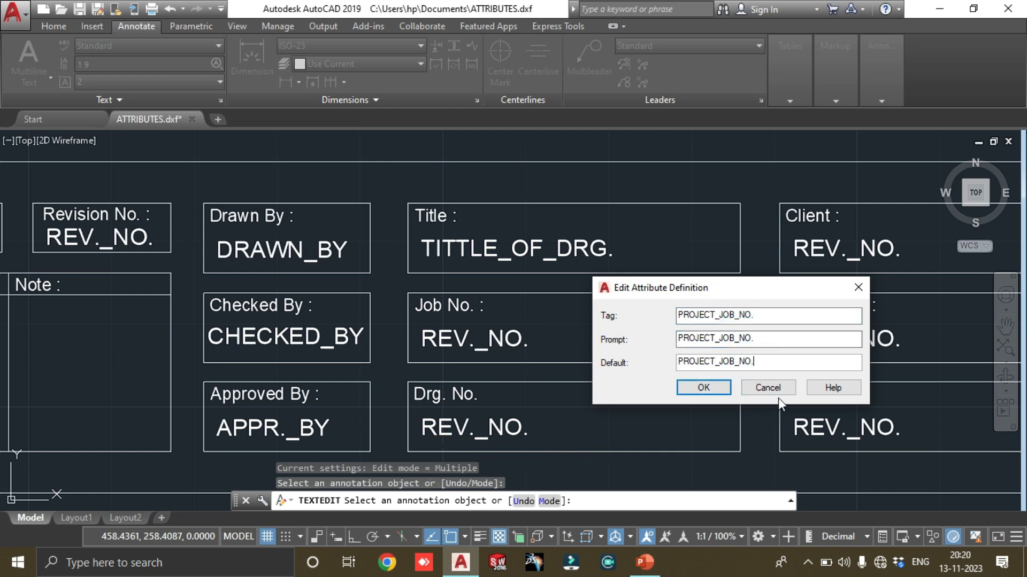
click(709, 392)
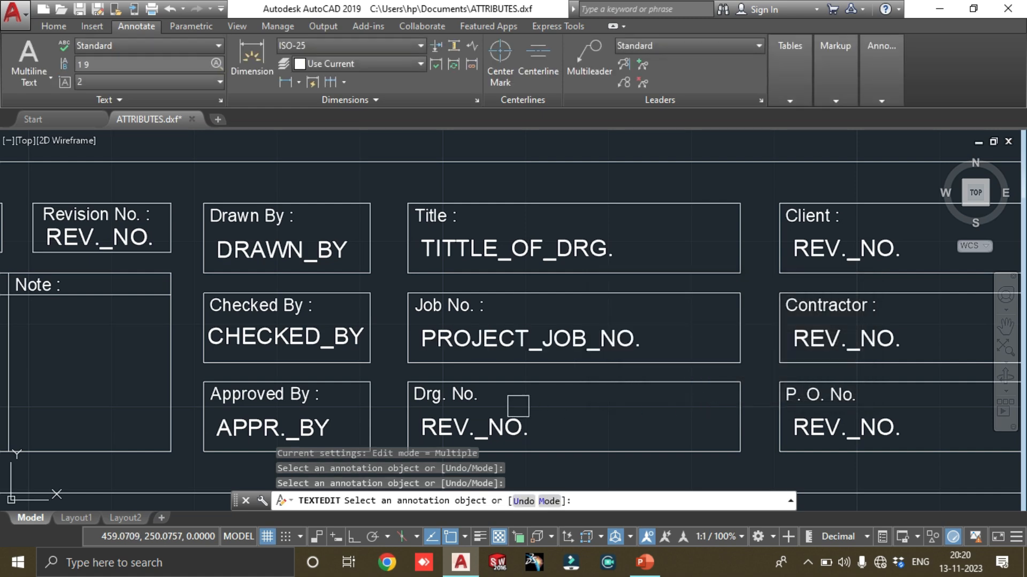
Set the tag of the attribute in the Drg. No. box to DRAWING_NO.: with a trailing colon
scroll(552, 320, down, 2)
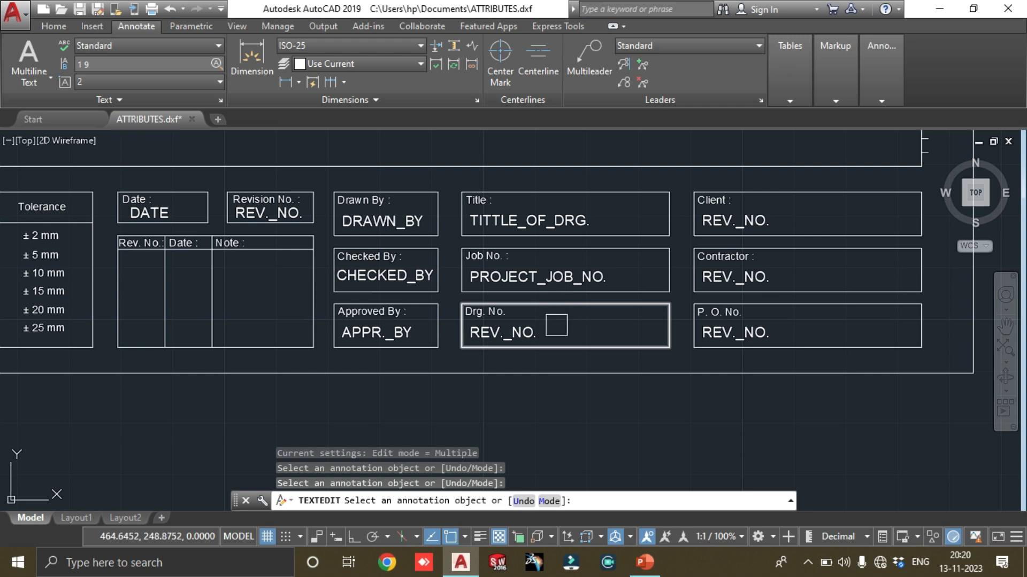
click(523, 333)
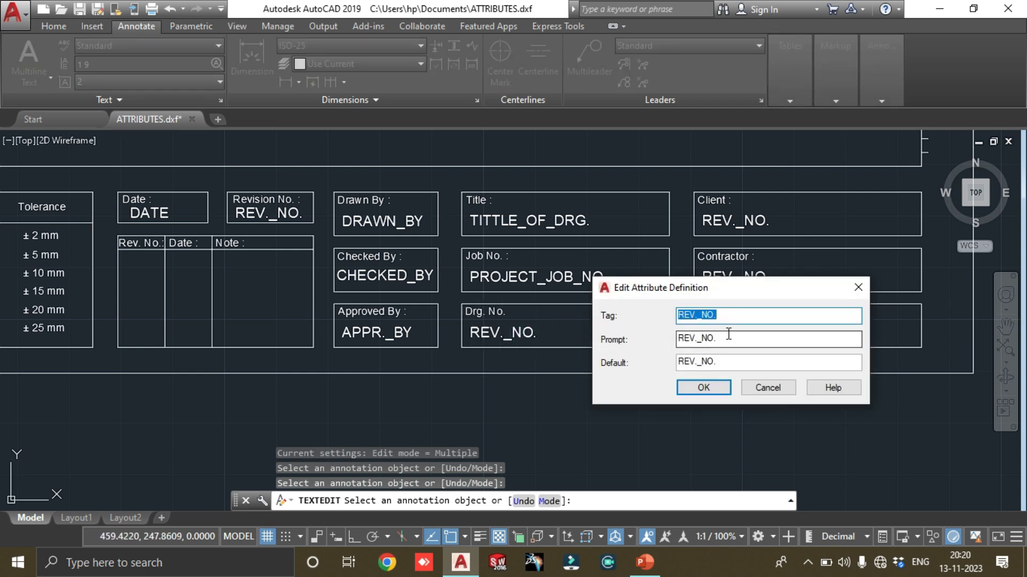
text(d)
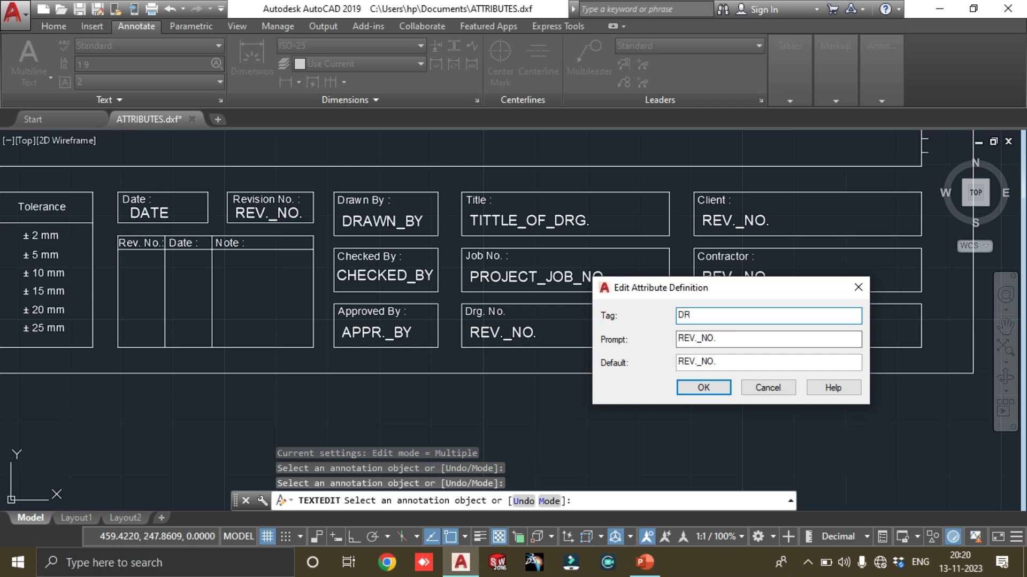
text(RAWING_NO.)
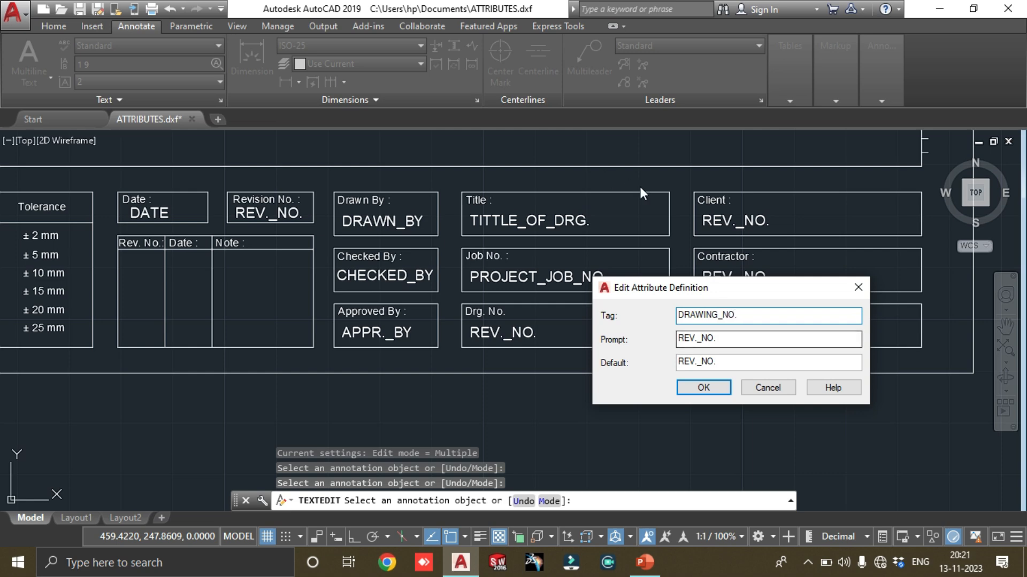
text(:)
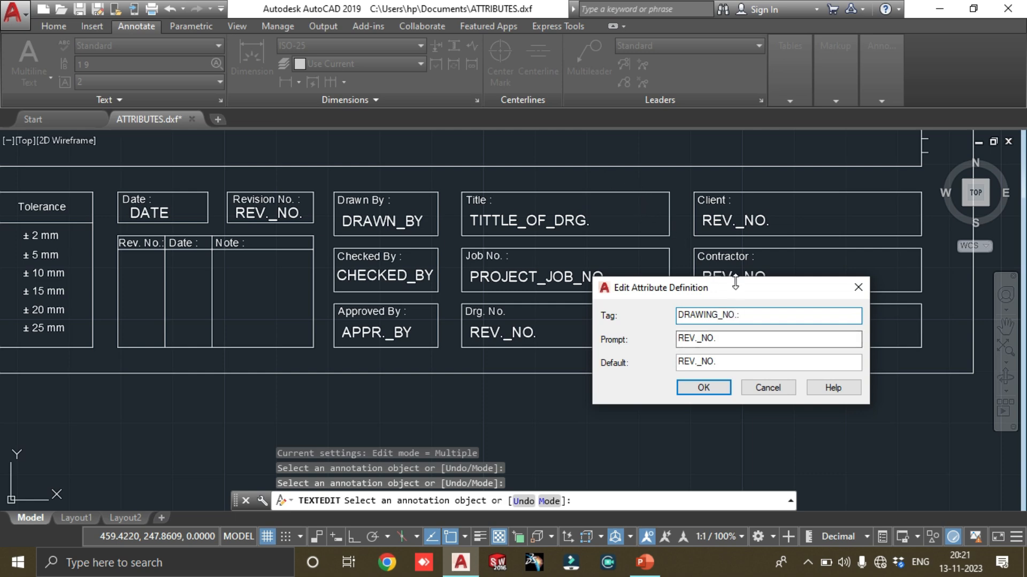
Copy the Drg. No. attribute's tag DRAWING_NO.: into its prompt and default values, and apply the definition
double_click(755, 315)
key(ctrl+c)
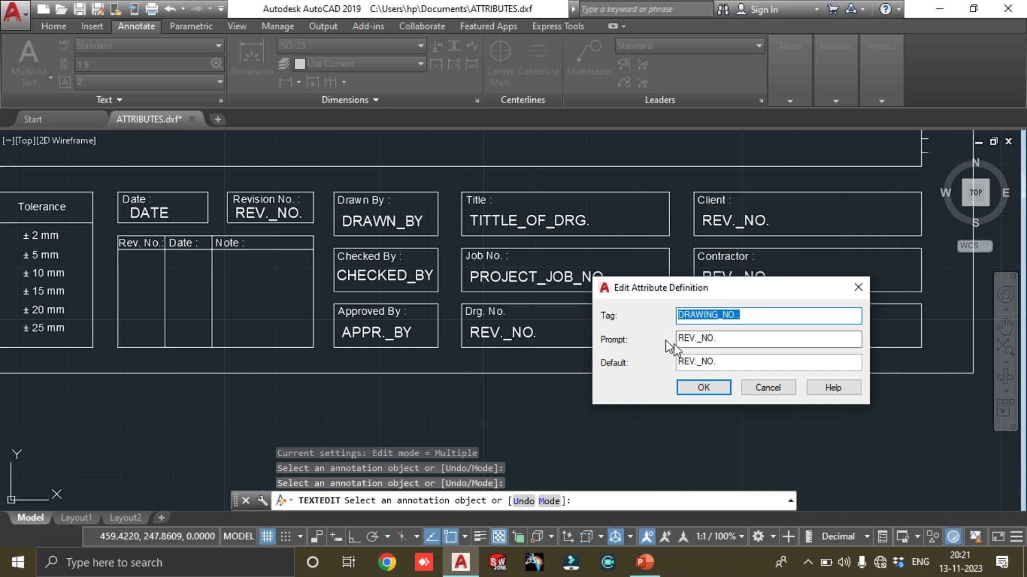
double_click(724, 339)
key(ctrl+v)
double_click(742, 361)
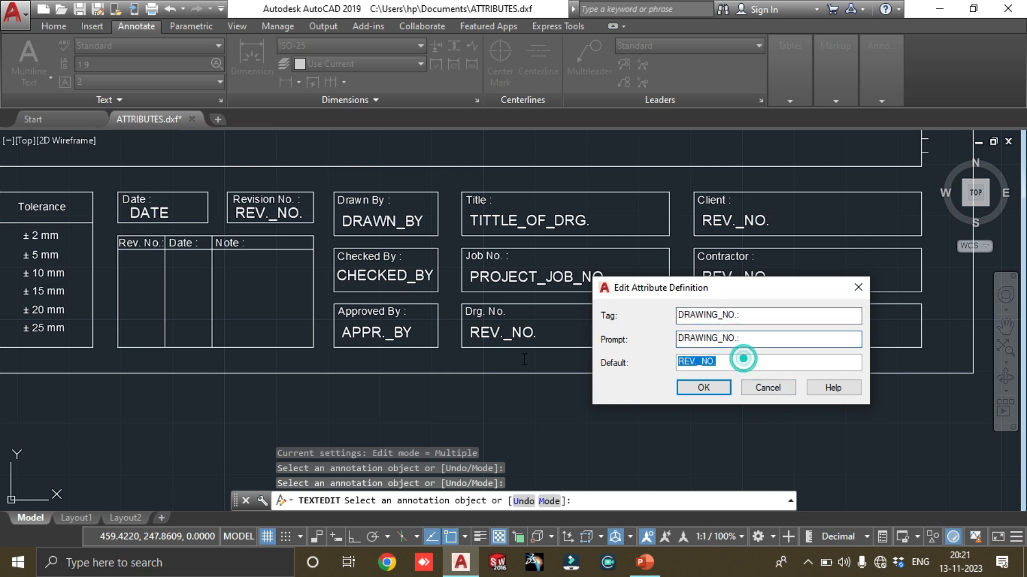
key(ctrl+v)
click(714, 388)
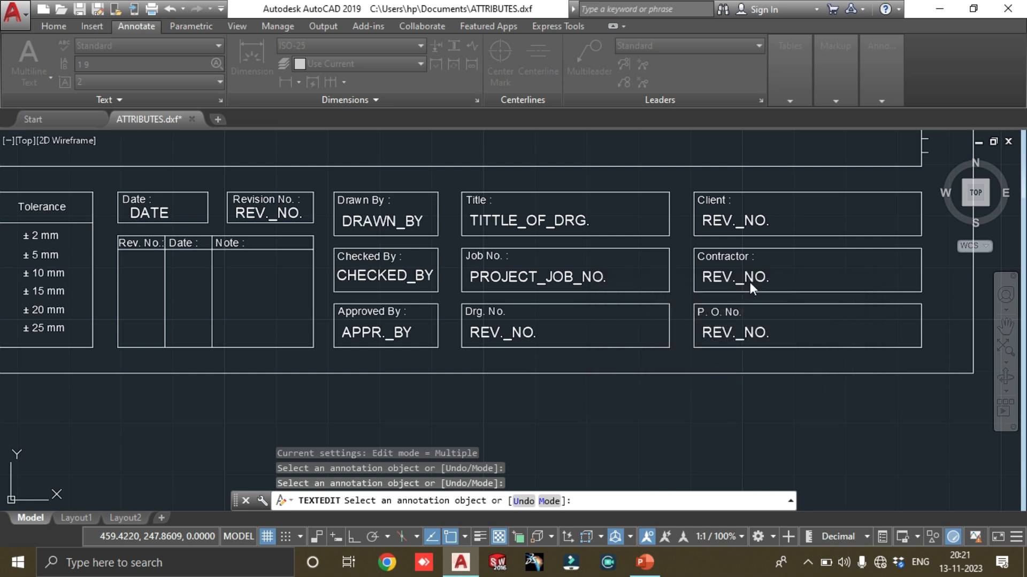
Set the tag of the attribute in the Client box to CLIENT_NAME: with an underscore and a trailing colon
click(768, 217)
text(CL)
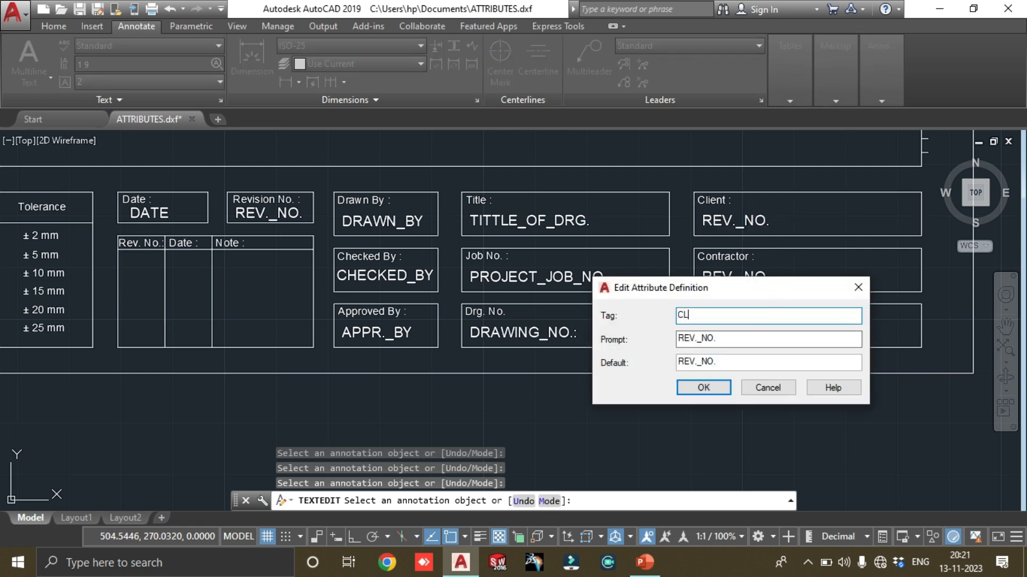
text(IENT NAME)
key(BackSpace)
key(BackSpace)
key(BackSpace)
text(NAME)
double_click(769, 318)
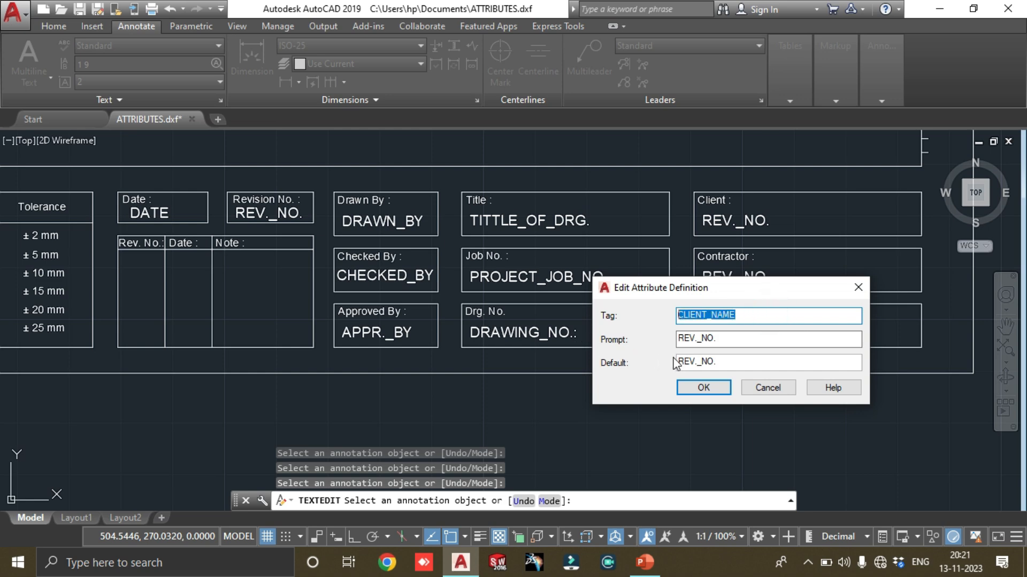
double_click(738, 340)
click(763, 317)
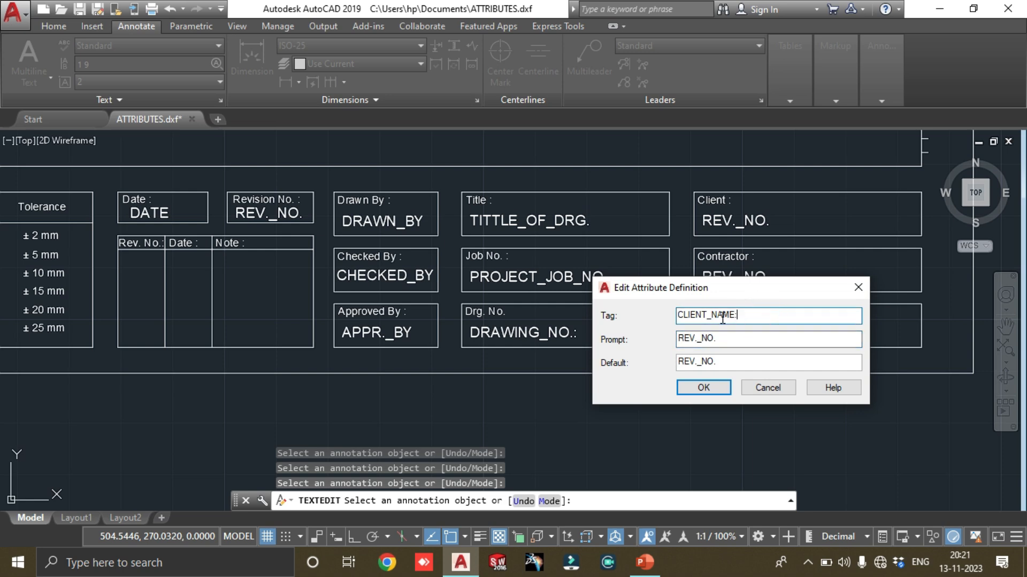
Copy the Client attribute's tag CLIENT_NAME: into its prompt and default values, and apply the definition
double_click(743, 316)
key(ctrl+c)
double_click(745, 339)
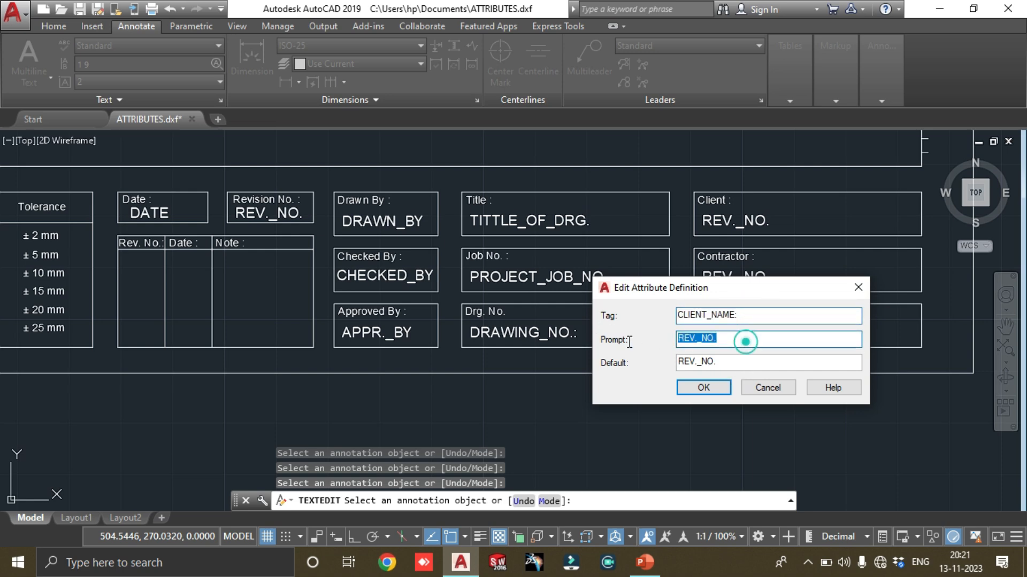
key(ctrl+v)
double_click(732, 362)
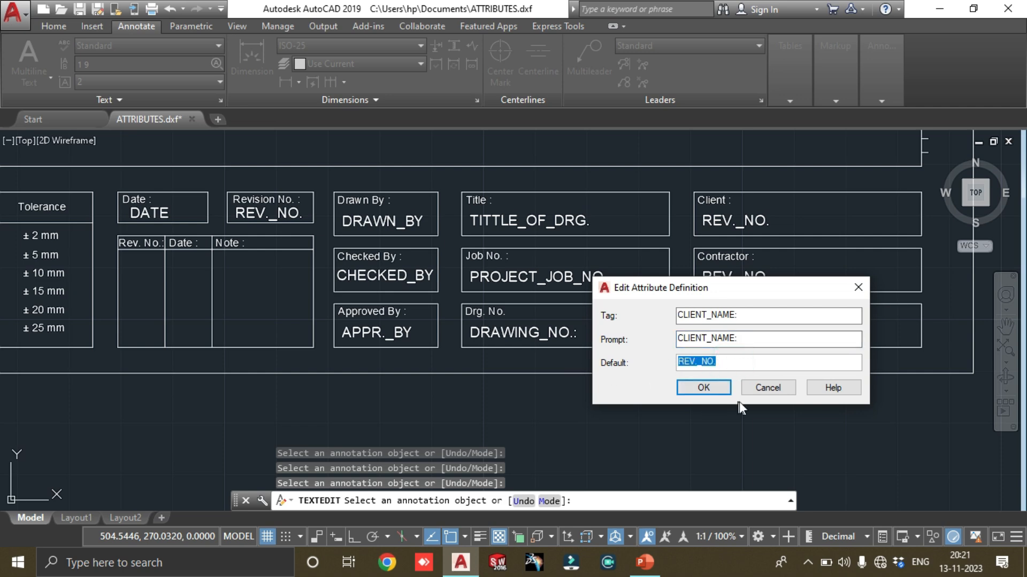
key(ctrl+v)
click(718, 393)
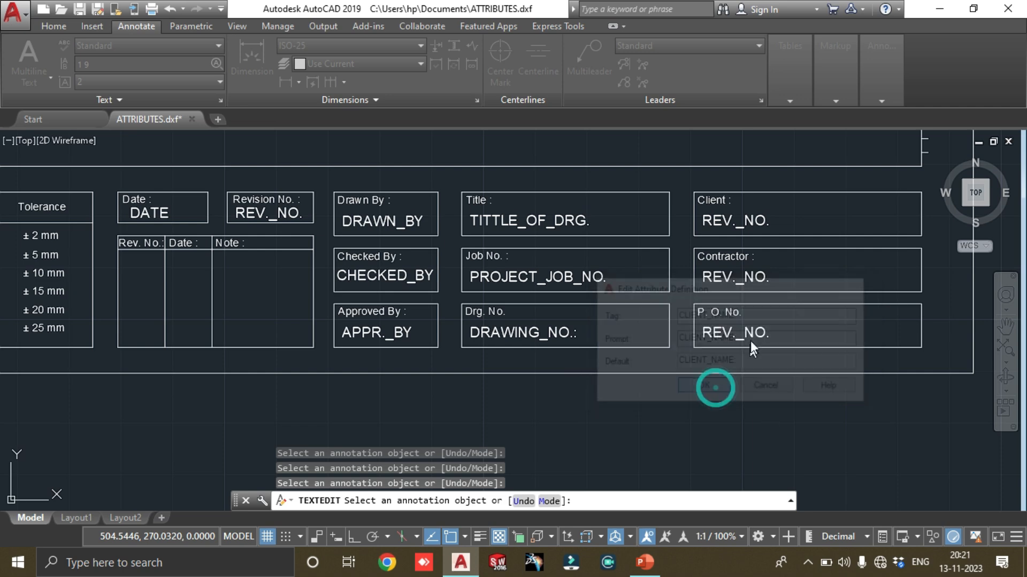
Set the tag of the attribute in the Contractor box to CONTRACTOR_NAME: with a trailing colon
click(757, 276)
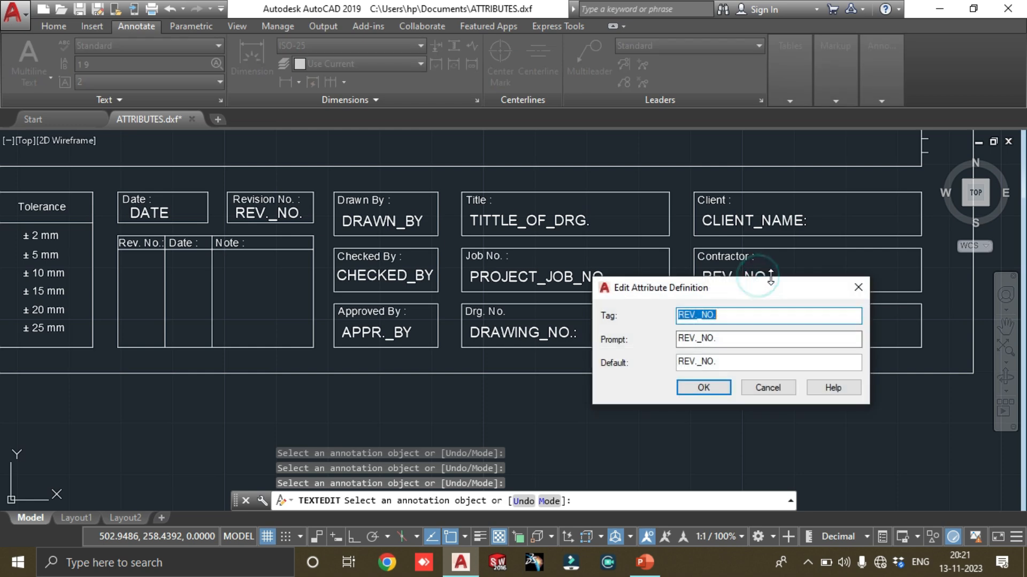
text(c)
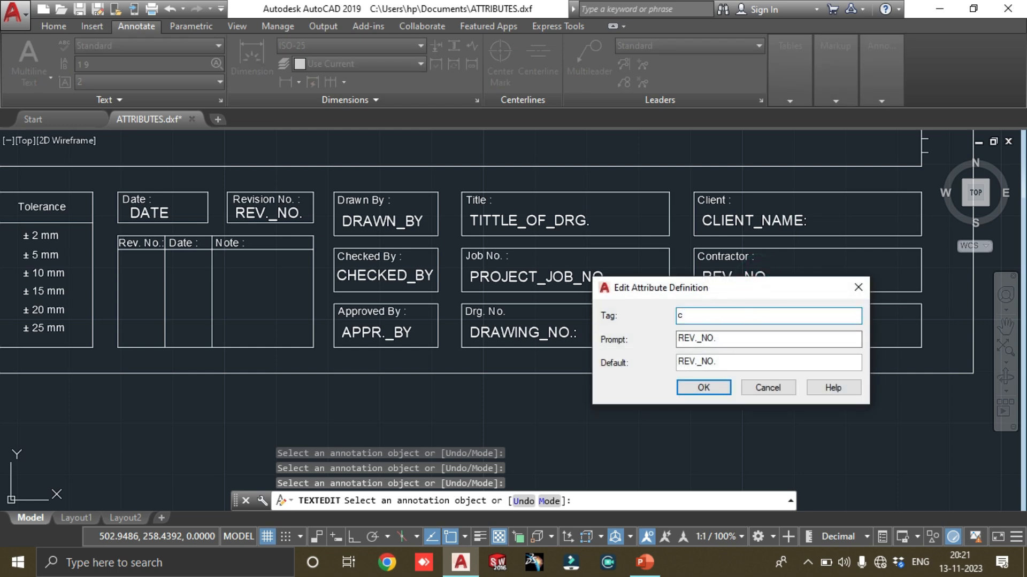
text(CONTRACTOR_NAME:)
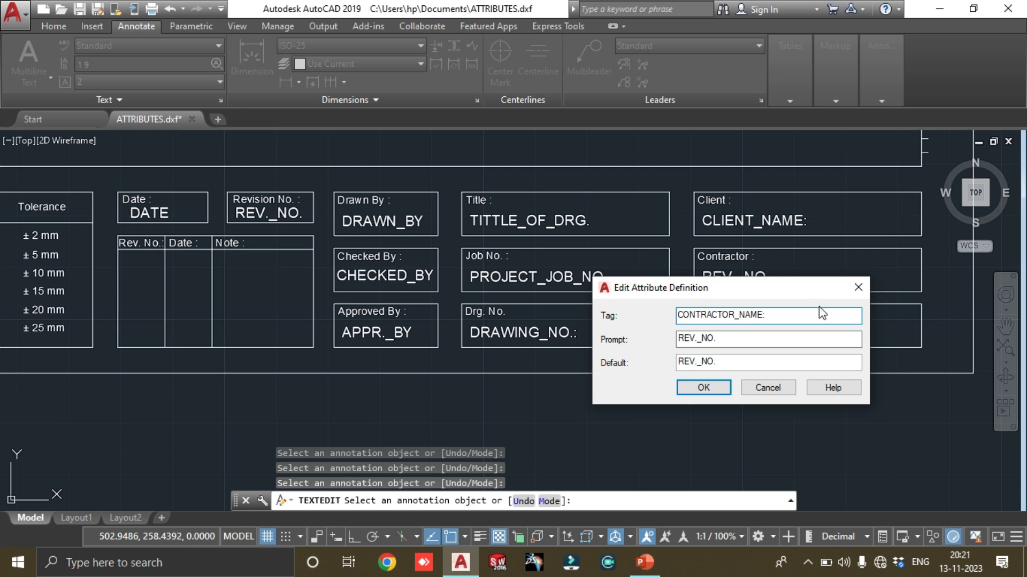
Copy the Contractor attribute's tag CONTRACTOR_NAME: into its prompt and default values, and apply the definition
drag(811, 315, 546, 359)
key(ctrl+c)
double_click(763, 338)
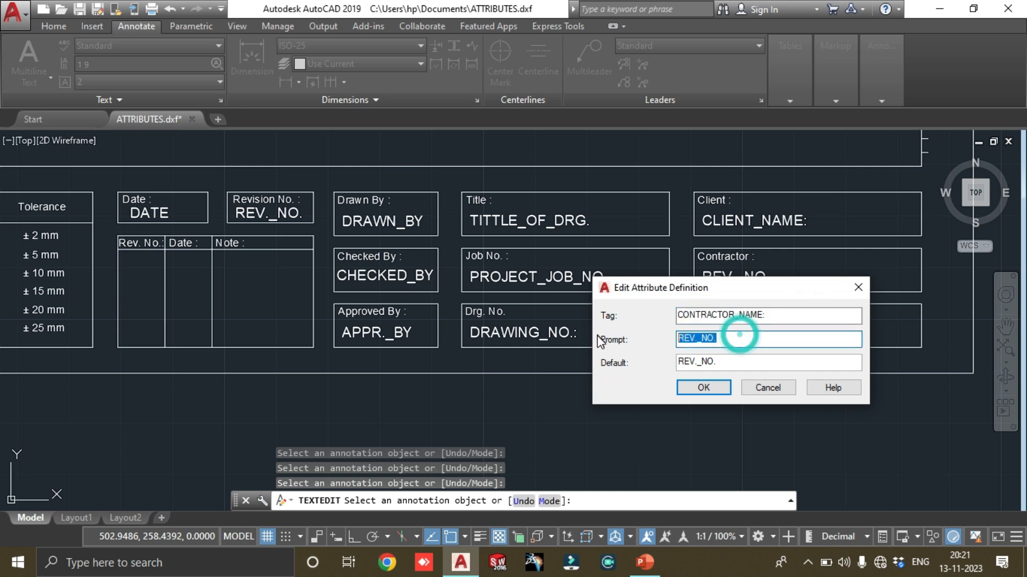
key(ctrl+v)
double_click(764, 361)
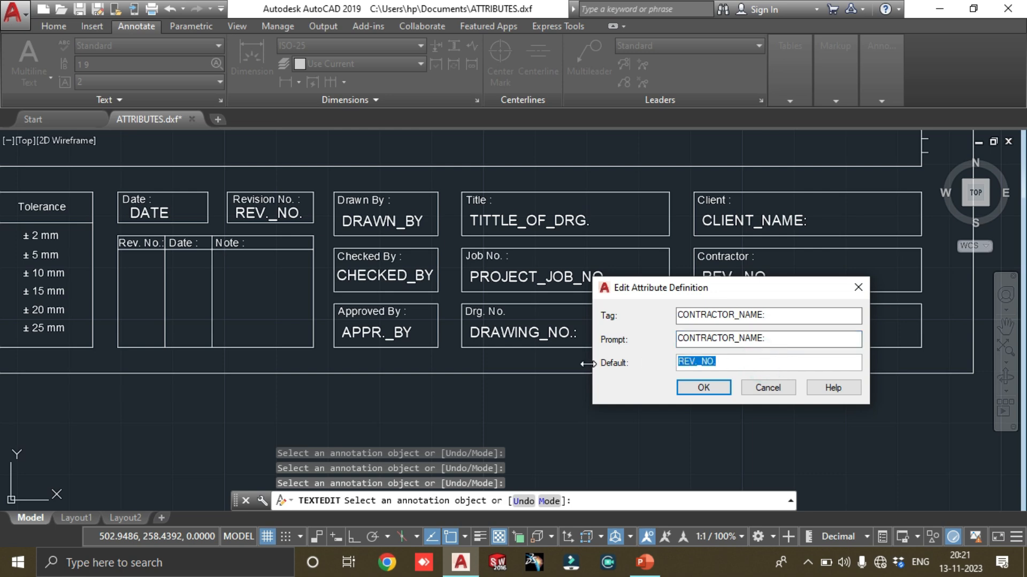
key(ctrl+v)
click(717, 386)
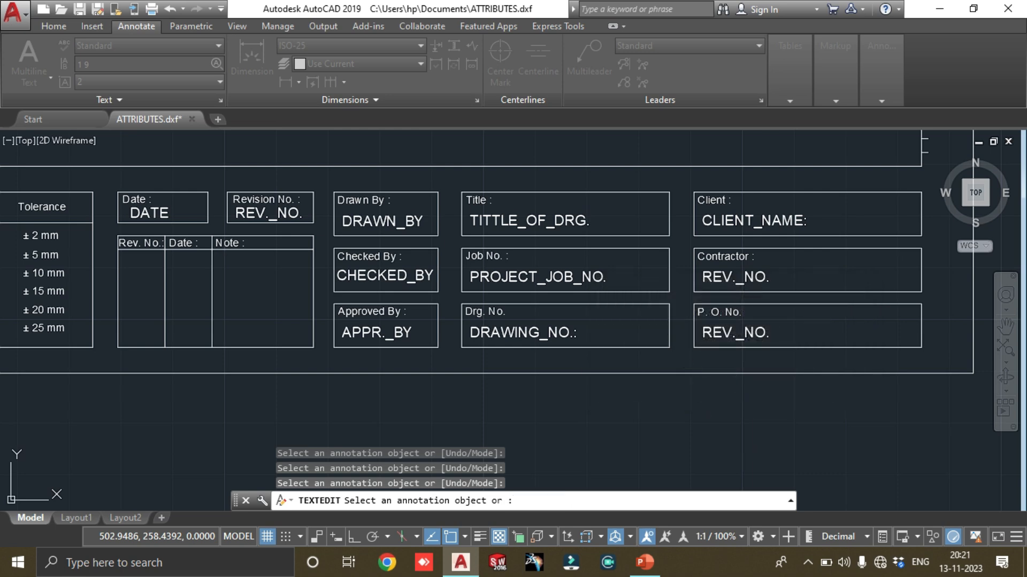
Set the tag of the attribute in the P. O. No. box to P.O._NO.: with a trailing colon
click(743, 333)
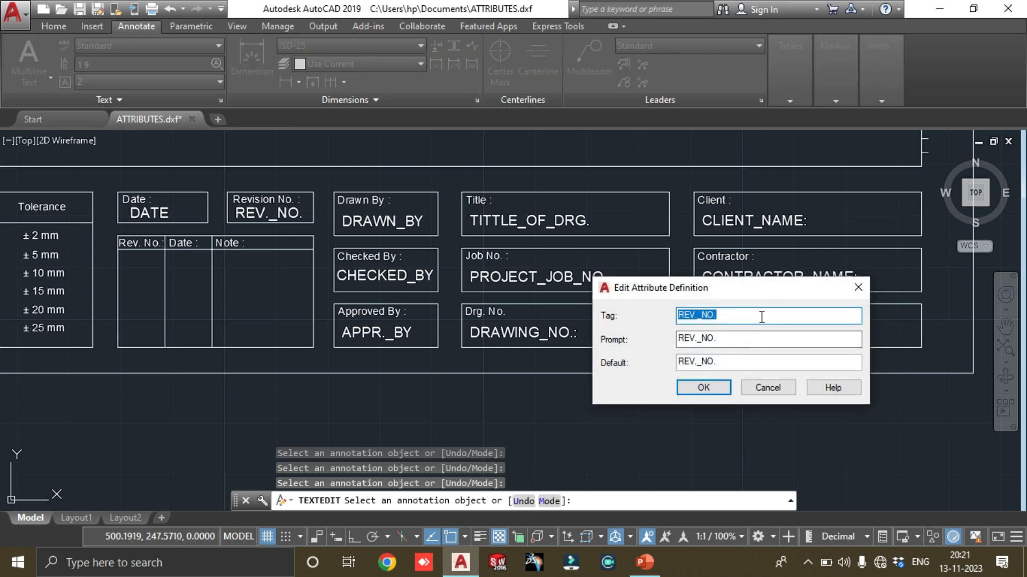
text(P)
text(UR)
key(BackSpace)
key(BackSpace)
text(.O. NO)
key(BackSpace)
key(BackSpace)
text(NO)
Copy the P. O. No. attribute's tag P.O._NO.: into its prompt and default values, and apply the definition
drag(772, 315, 601, 326)
double_click(722, 336)
key(ctrl+v)
drag(802, 362, 589, 376)
key(ctrl+v)
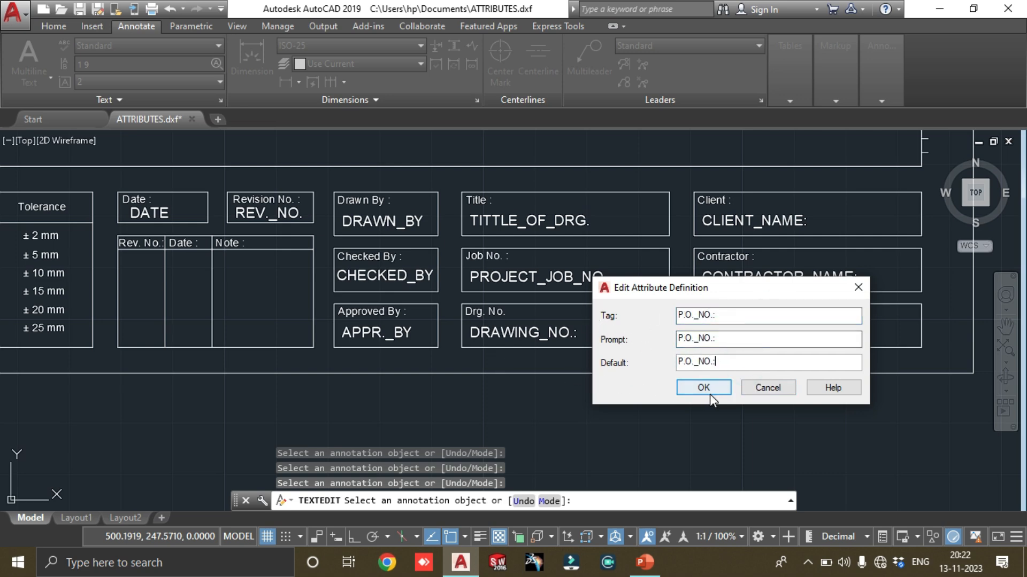
click(710, 390)
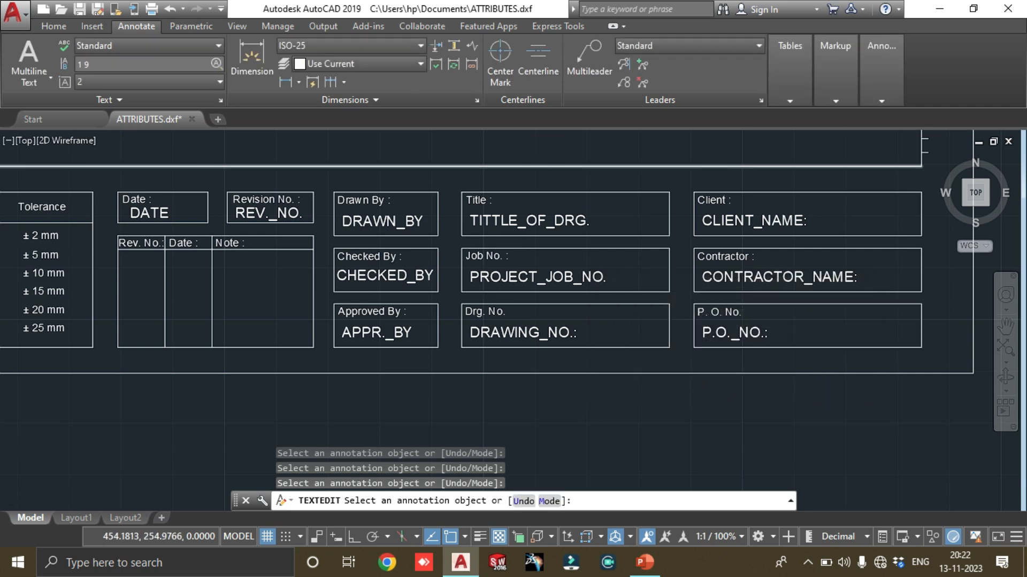
Review the attribute tags in all title block boxes, from Date and Revision No. to Client, Contractor and P. O. No
scroll(535, 214, down, 3)
scroll(562, 241, up, 3)
scroll(568, 246, down, 4)
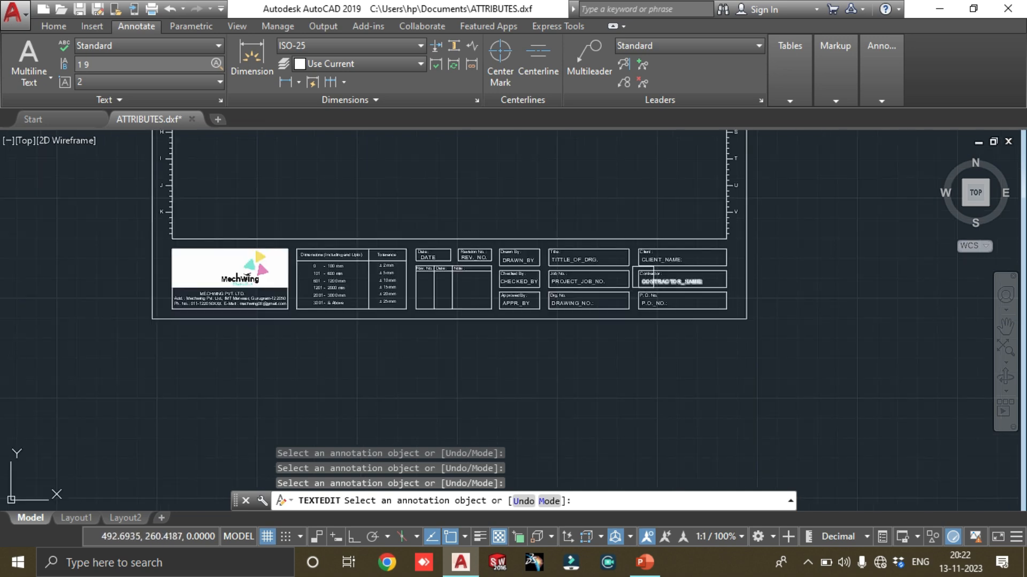
middle_drag(550, 257, 515, 332)
scroll(436, 327, up, 2)
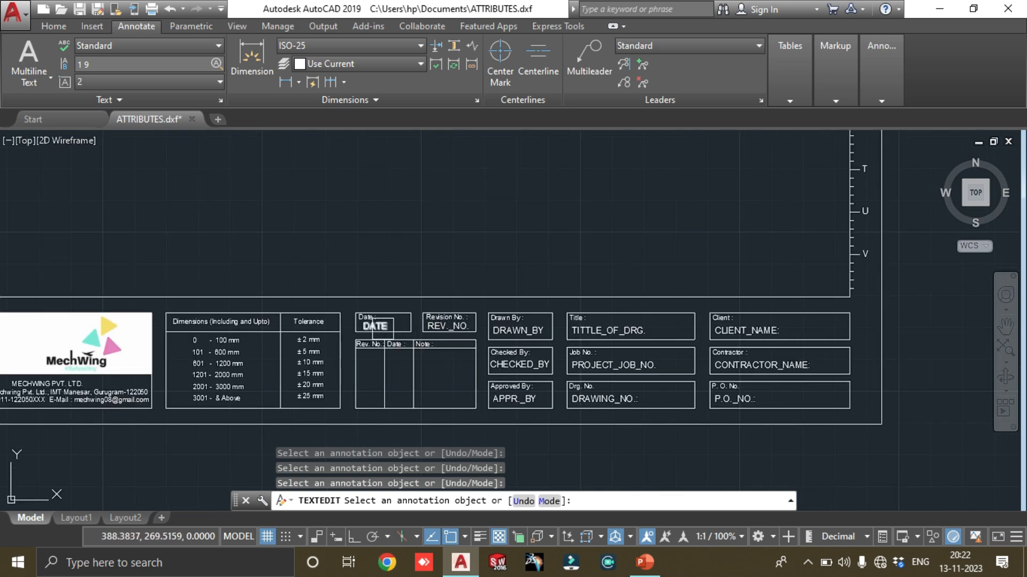
scroll(396, 328, up, 4)
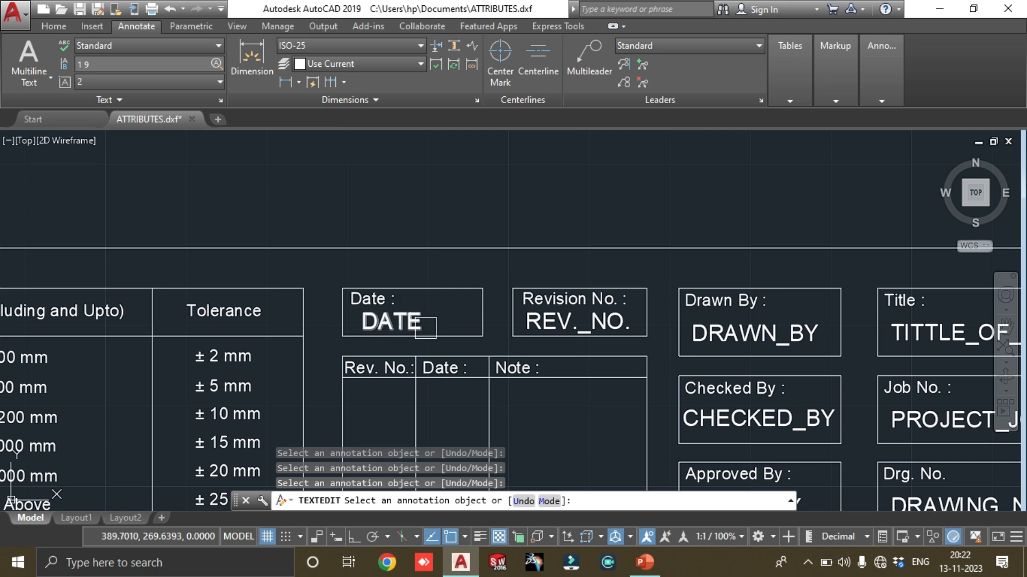
scroll(531, 322, down, 2)
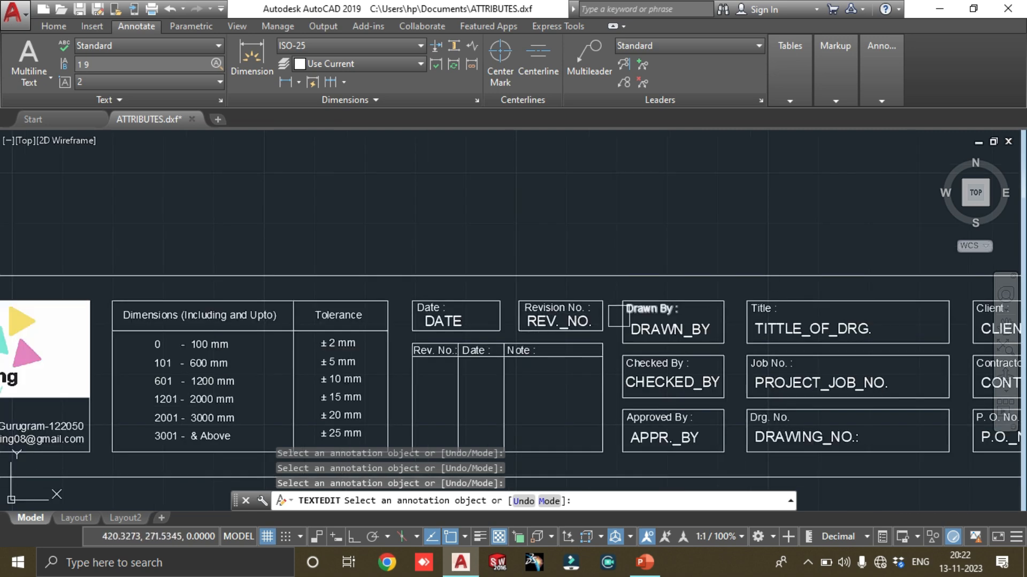
middle_drag(631, 320, 494, 320)
scroll(482, 321, down, 2)
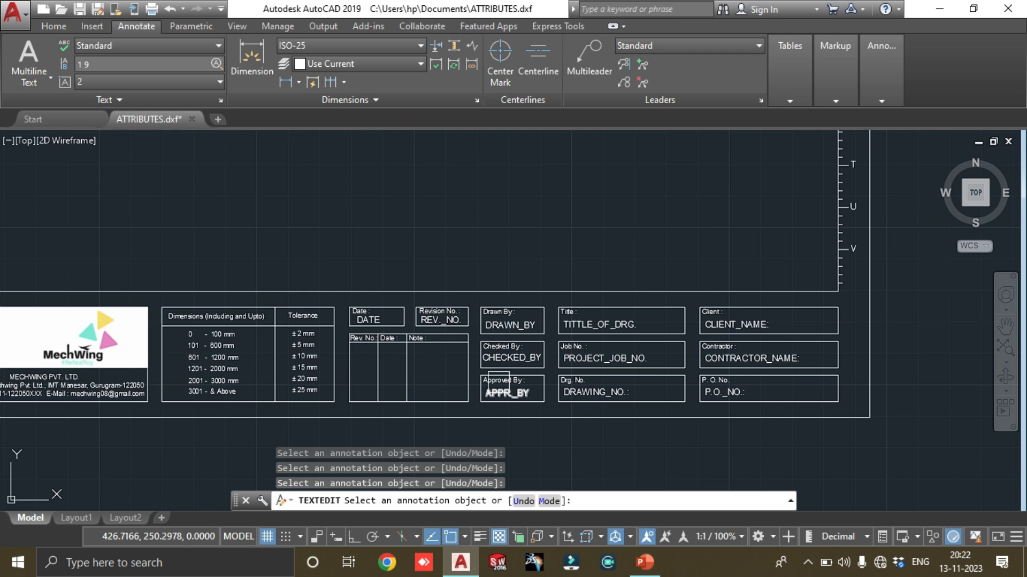
scroll(532, 324, down, 3)
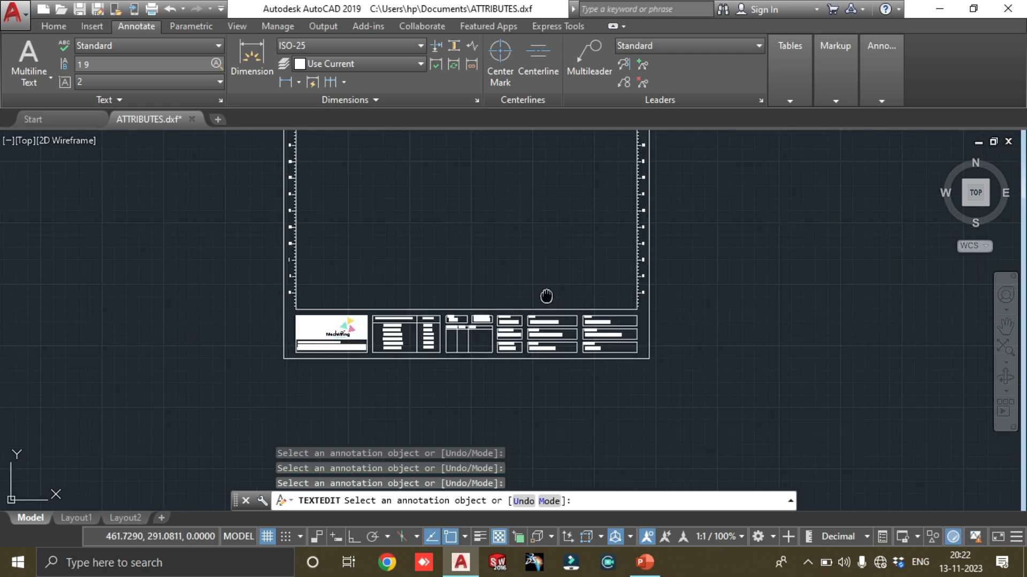
Select the entire drawing sheet, including its border and title block, and open a new block definition for it
middle_drag(548, 295, 538, 376)
right_click(541, 301)
click(571, 313)
middle_drag(558, 334, 584, 290)
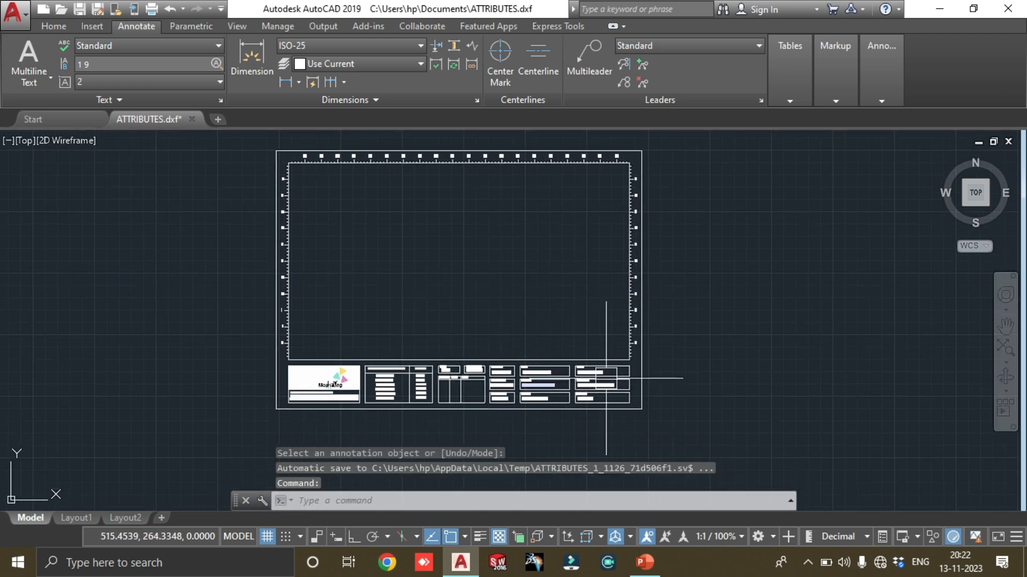
click(689, 450)
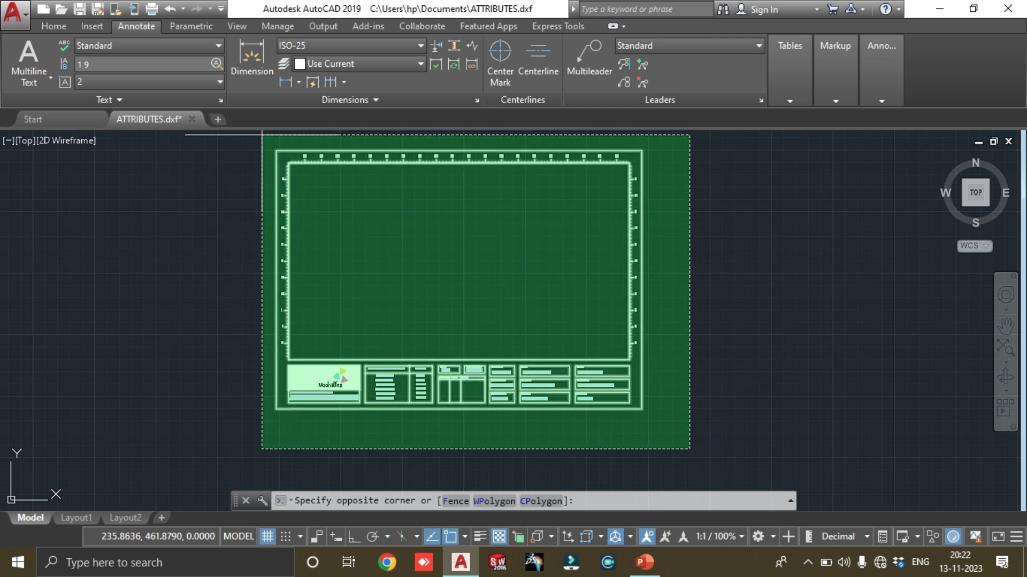
click(262, 135)
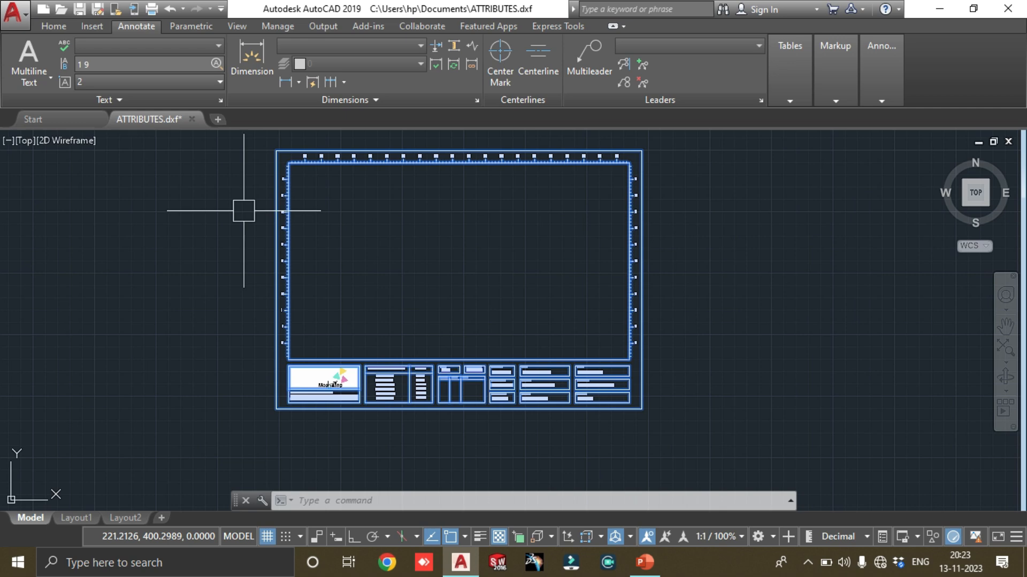
text(B)
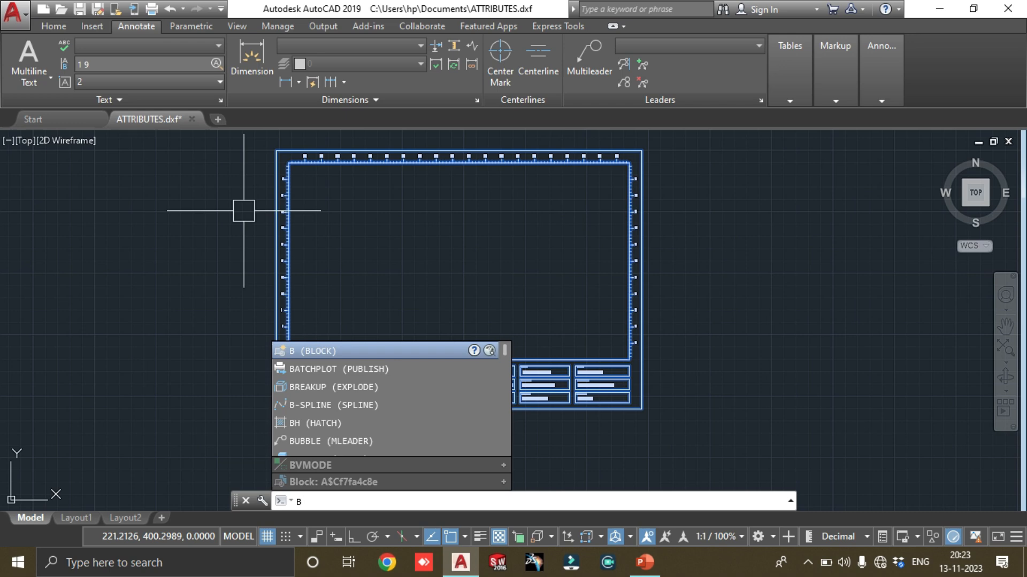
key(Return)
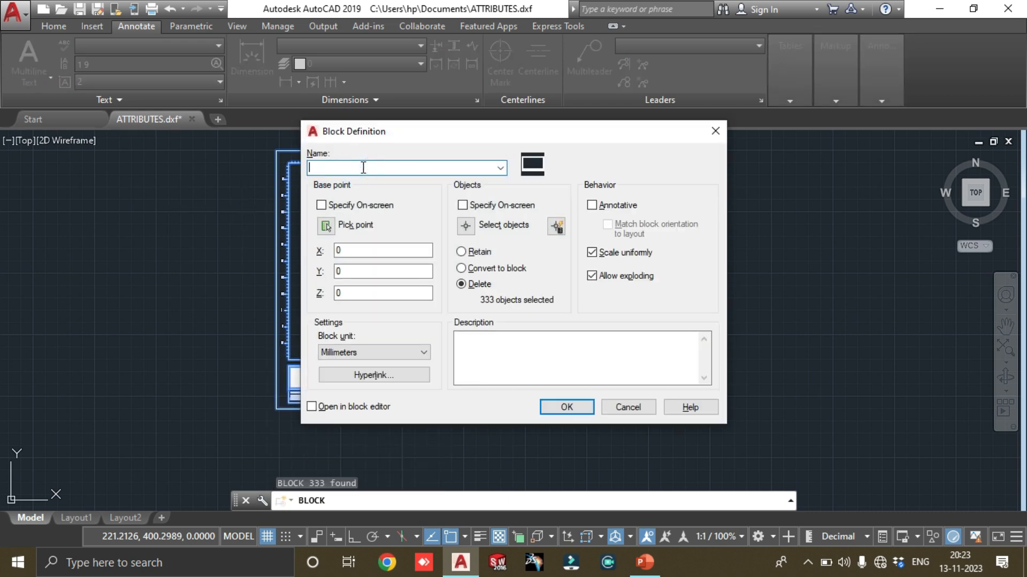
Name the block A4_MW_TITLE BLOCK and set its base point at the lower-left corner of the outer border
text(tl)
key(BackSpace)
text(T)
text(A4)
text(_)
text(M)
text(W)
text(_)
text(TITLE)
text( BLOCK)
click(325, 227)
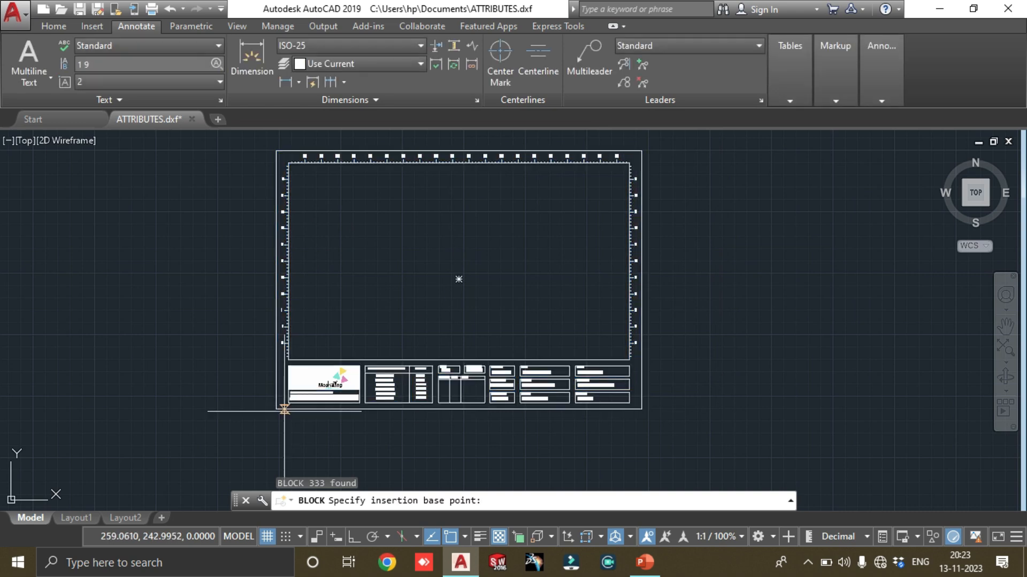
click(276, 409)
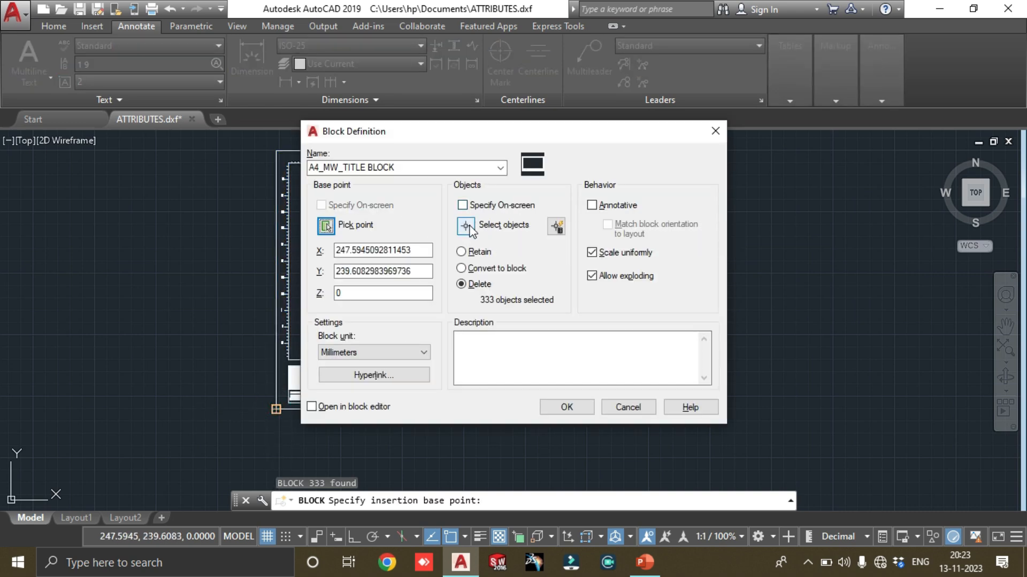
Reselect the whole sheet as the block's objects and create the block
click(465, 227)
click(680, 421)
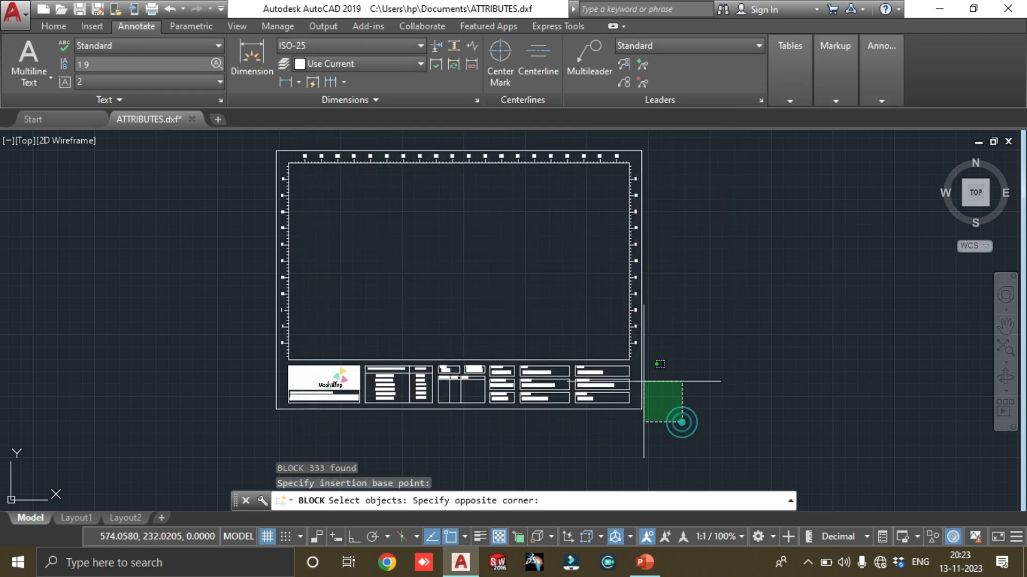
click(223, 135)
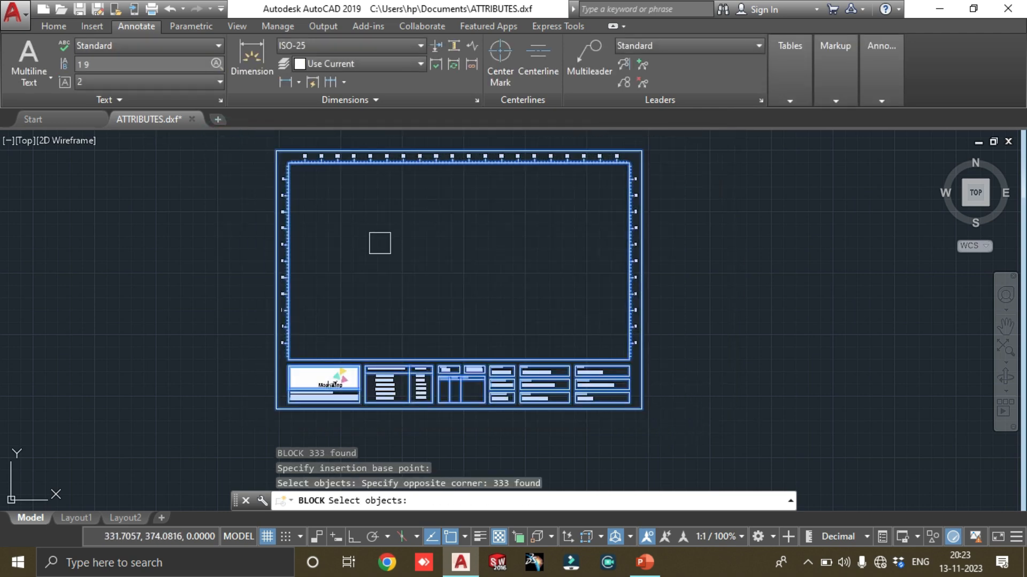
key(Return)
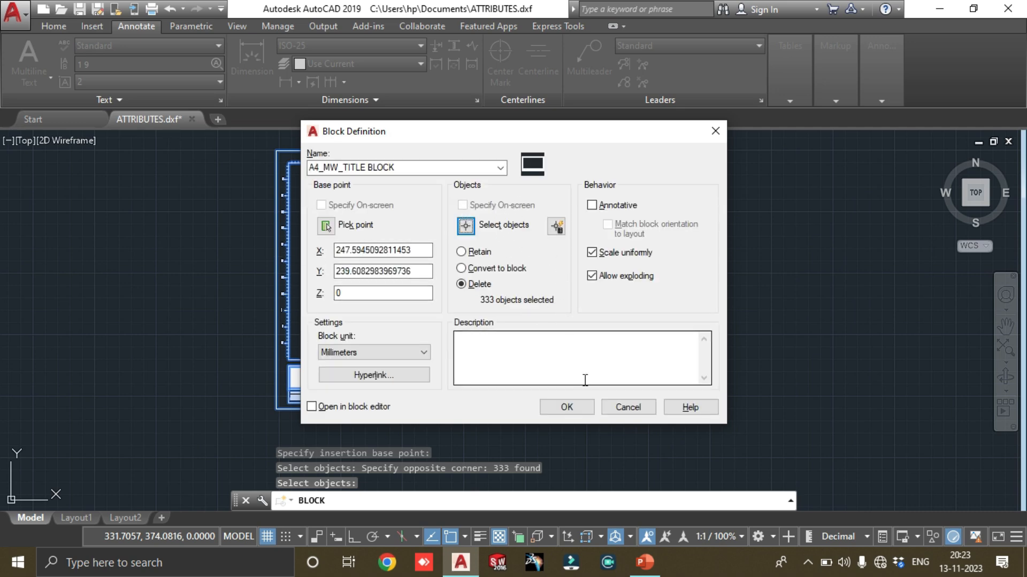
click(570, 408)
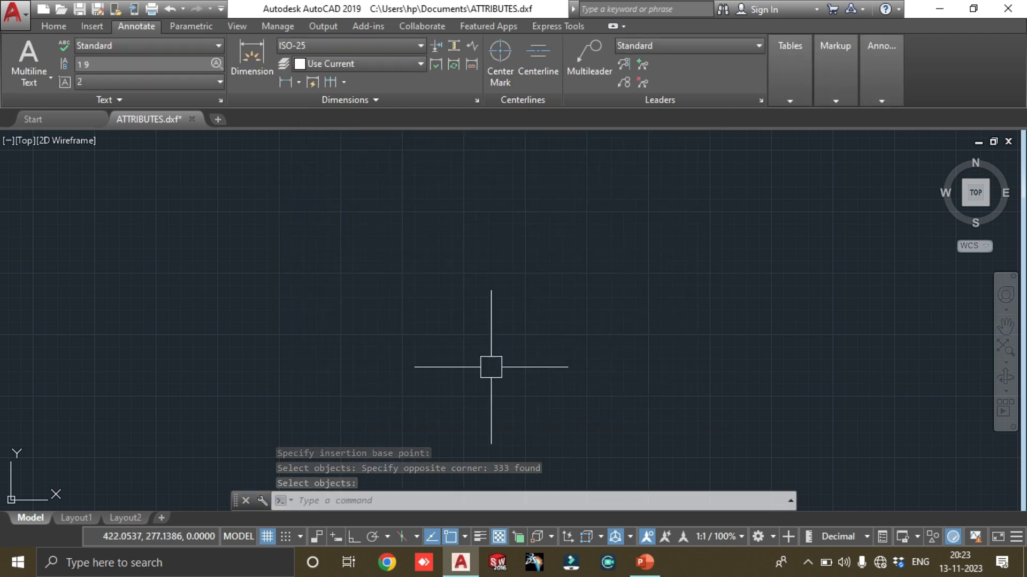
Choose the A4_MW_TITLE BLOCK block for insertion, with its insertion point specified on screen
scroll(580, 289, down, 3)
middle_drag(580, 289, 406, 384)
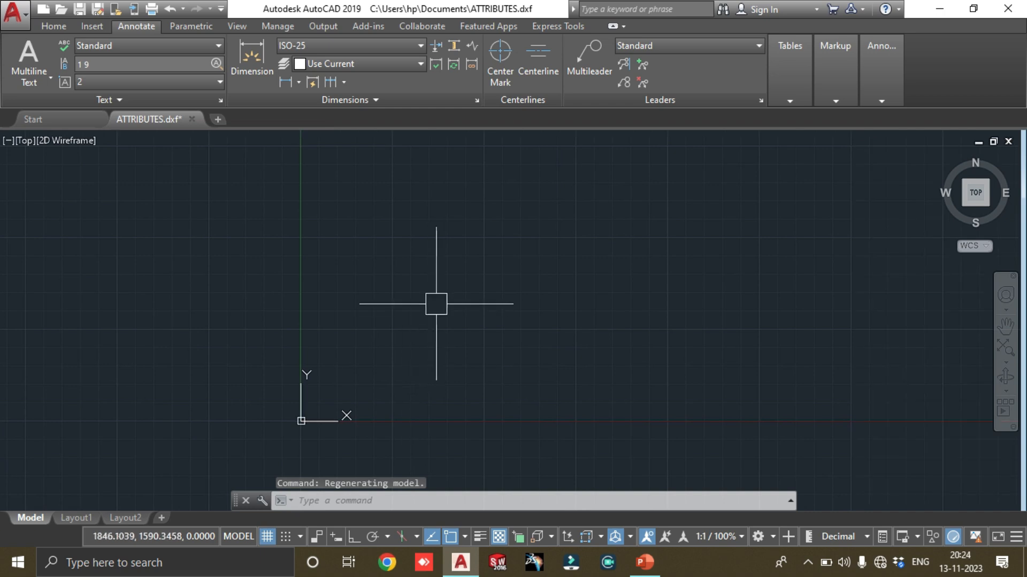
scroll(478, 296, down, 3)
middle_drag(518, 274, 490, 335)
scroll(481, 353, up, 2)
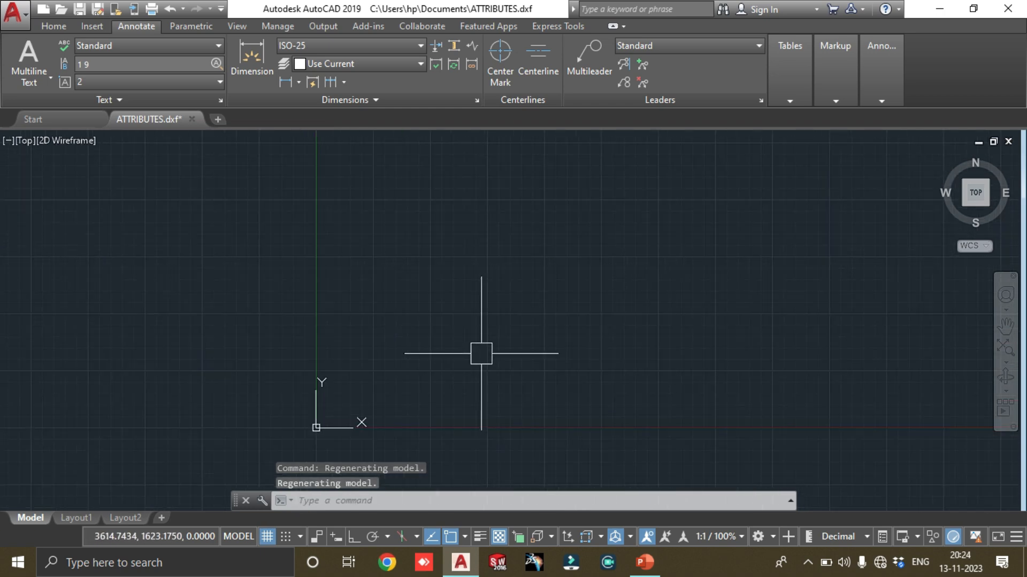
text(I)
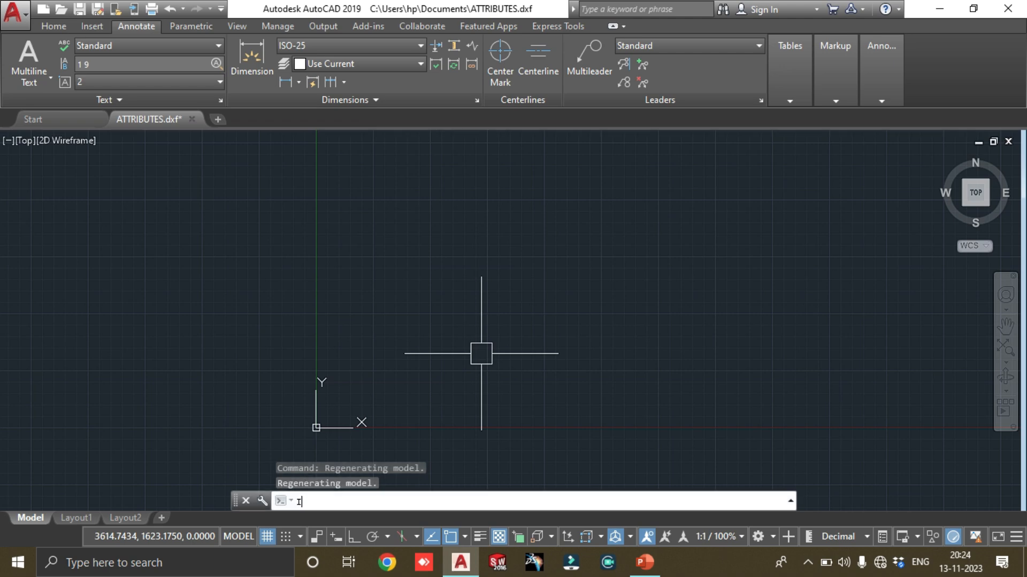
key(Return)
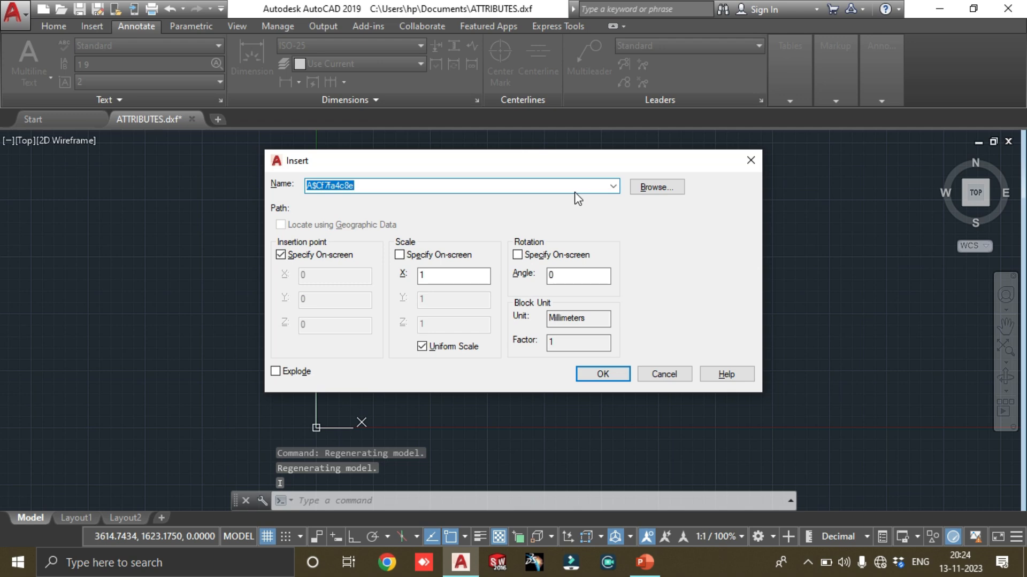
click(612, 185)
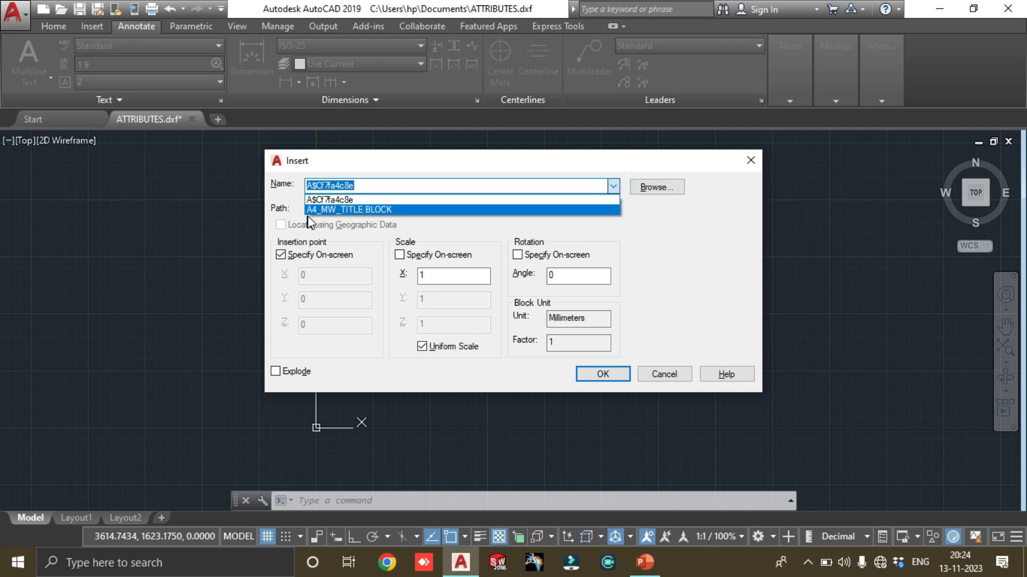
click(344, 200)
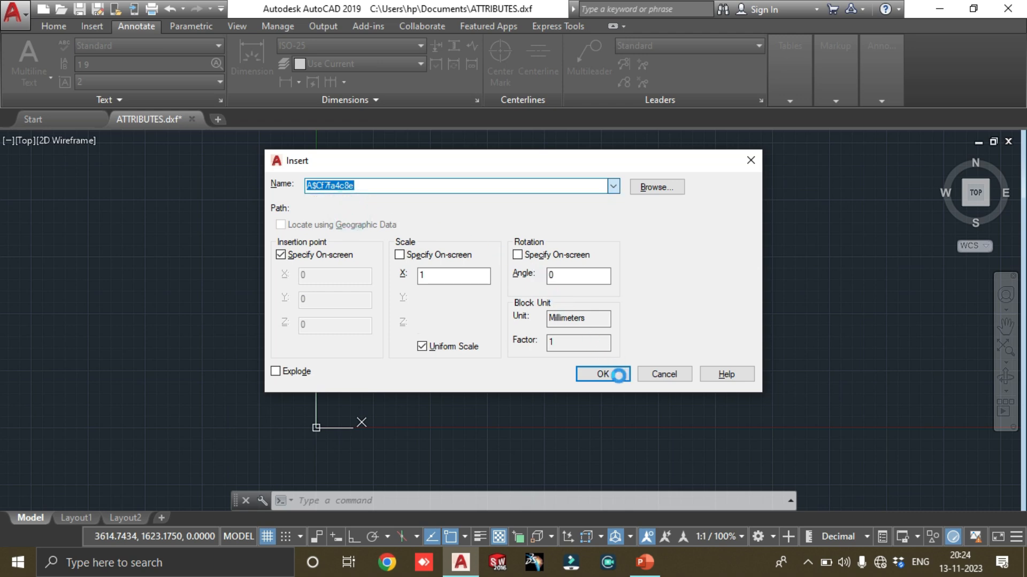
key(Down)
click(608, 376)
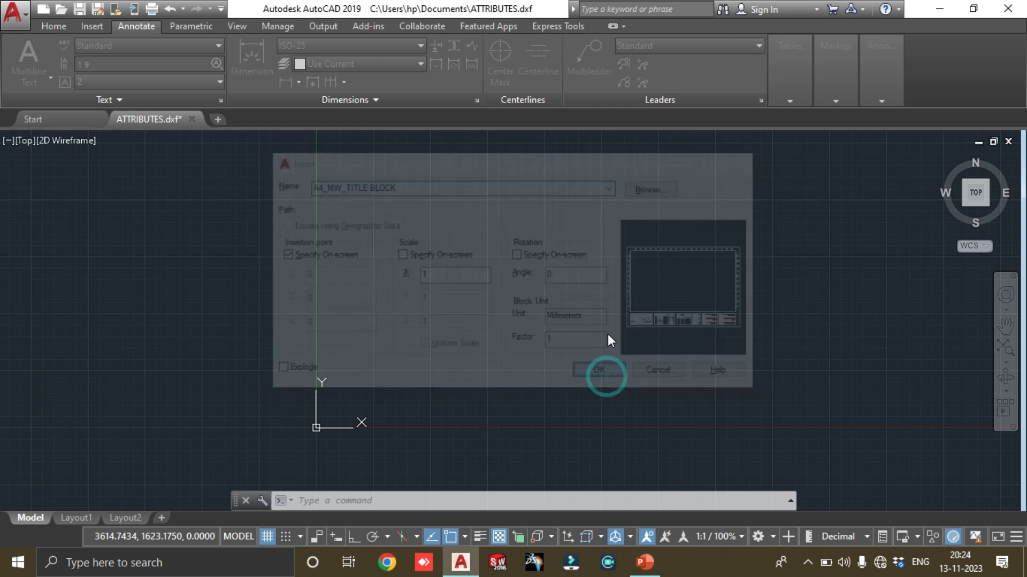
Place the title block sheet in the empty model space at about X 109, Y 39
scroll(366, 422, up, 7)
scroll(212, 436, up, 6)
mouse_move(166, 370)
middle_down()
mouse_move(245, 328)
mouse_move(383, 286)
middle_up()
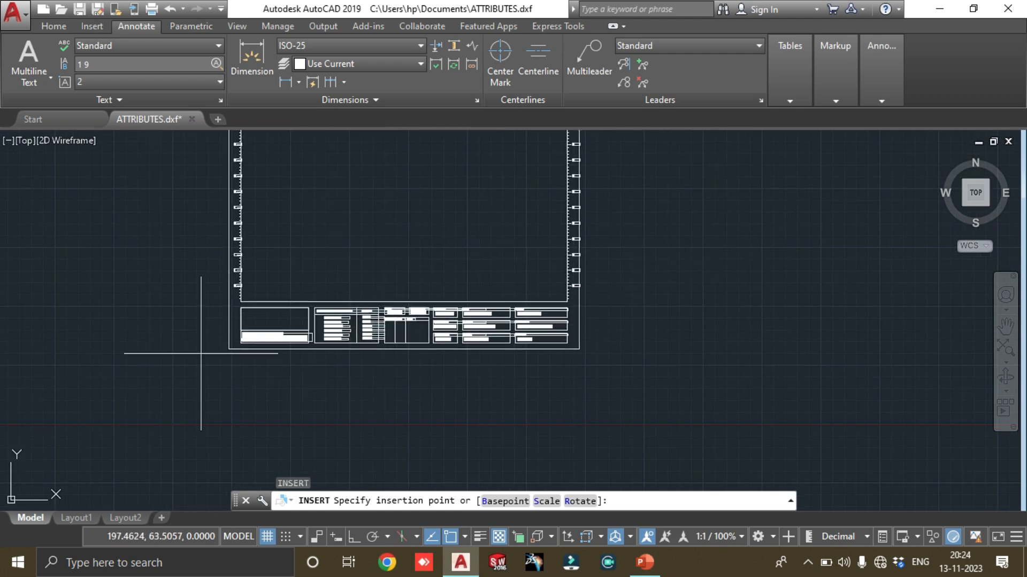
click(126, 374)
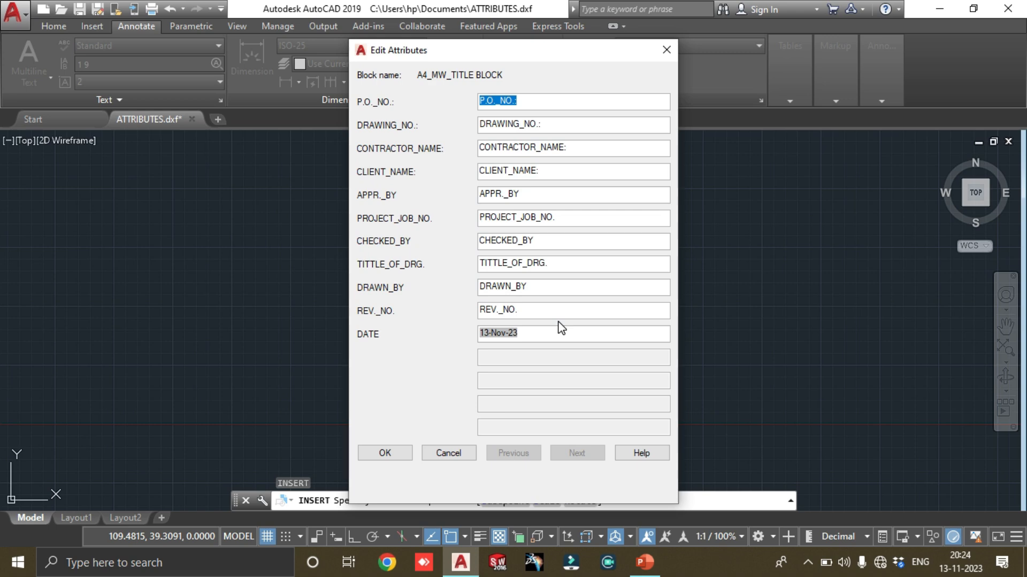
Enter the purchase order number and set the DRAWING_NO. attribute to 1015/01
text(123456)
click(559, 125)
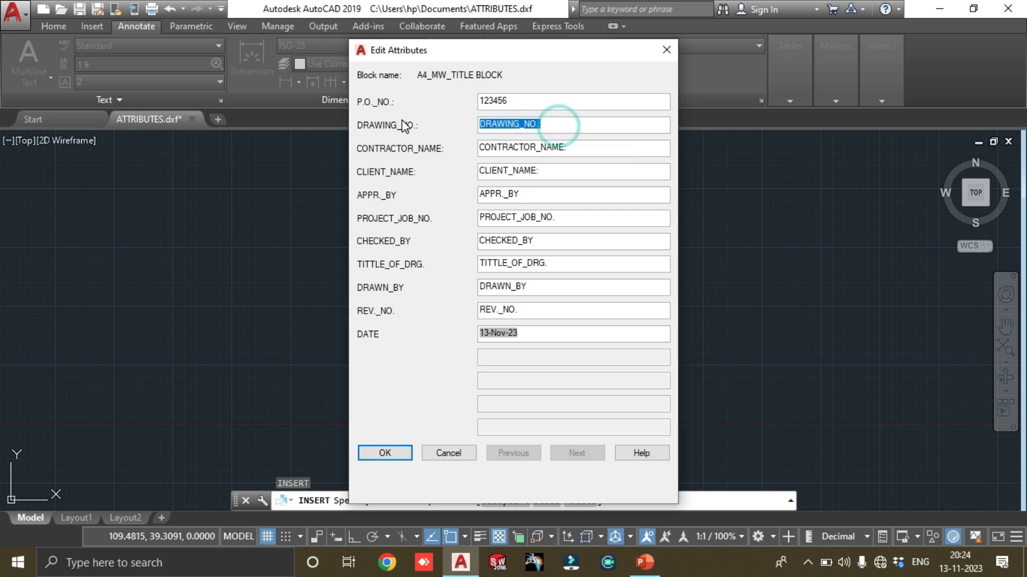
text(01)
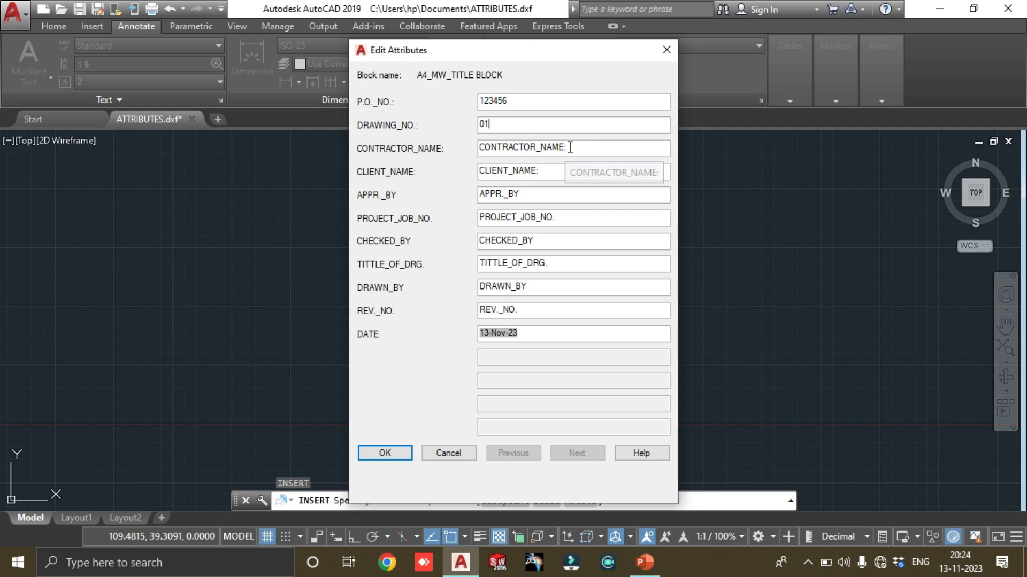
click(500, 126)
key(BackSpace)
key(BackSpace)
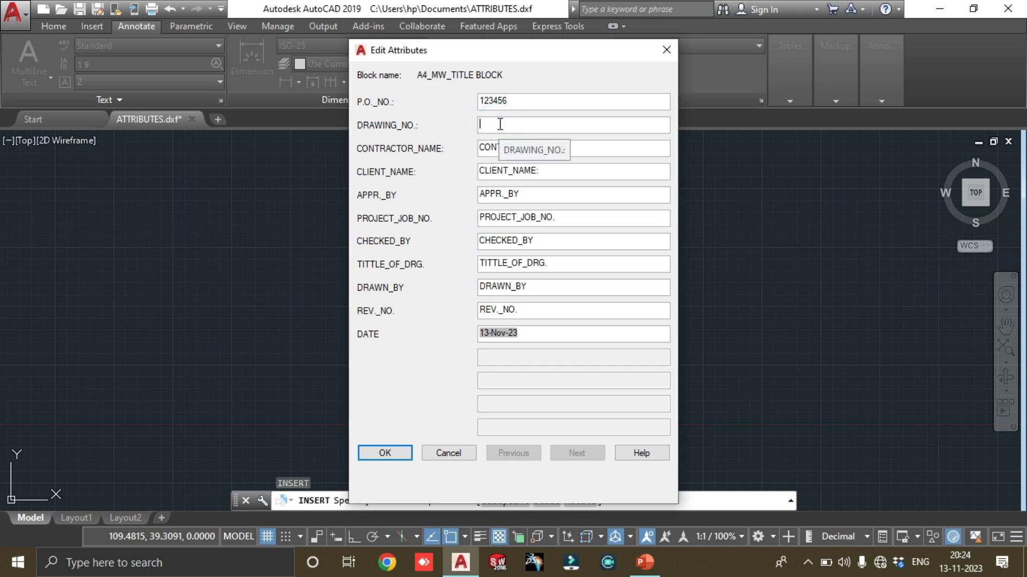
text(1015)
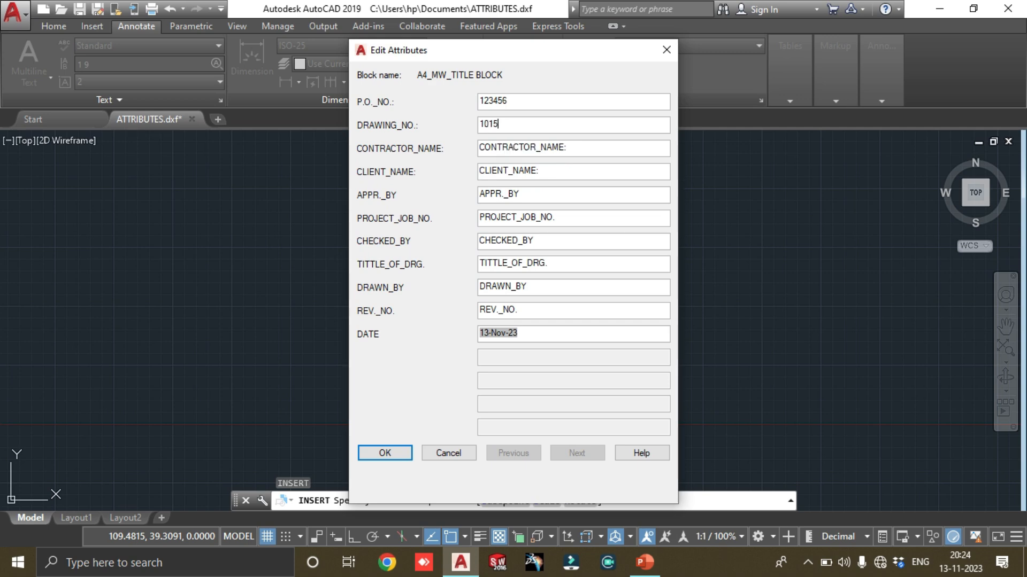
text(/01)
Set the CONTRACTOR_NAME attribute to AHLUWALIA GROUP
double_click(579, 147)
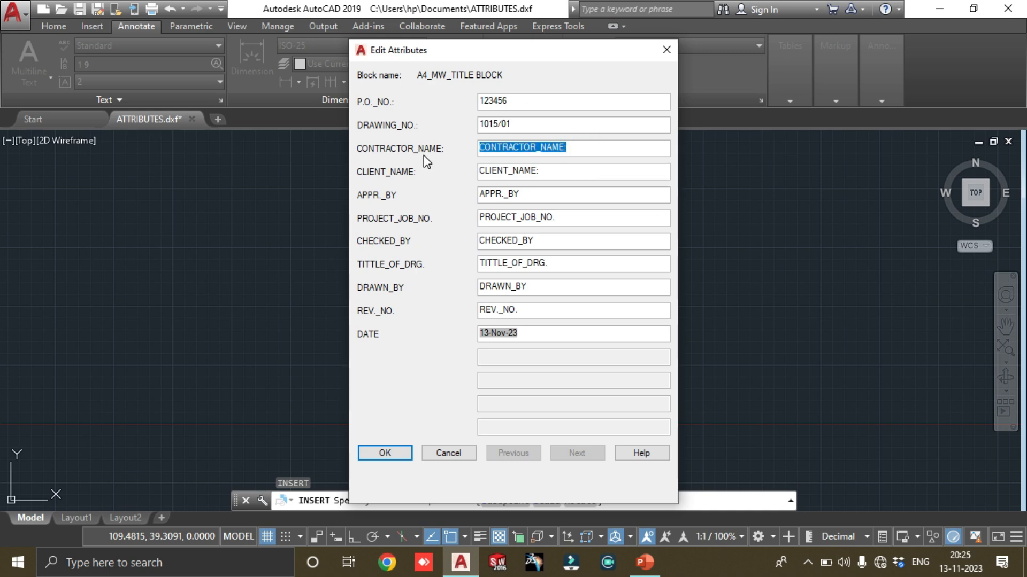
text(A)
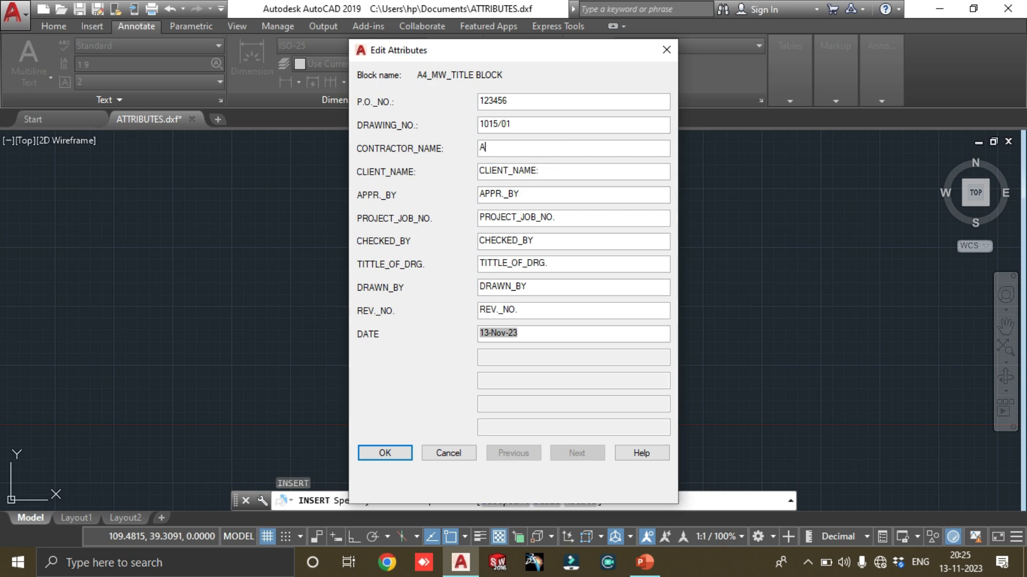
text(HLUWALIA GROUP O)
key(BackSpace)
key(BackSpace)
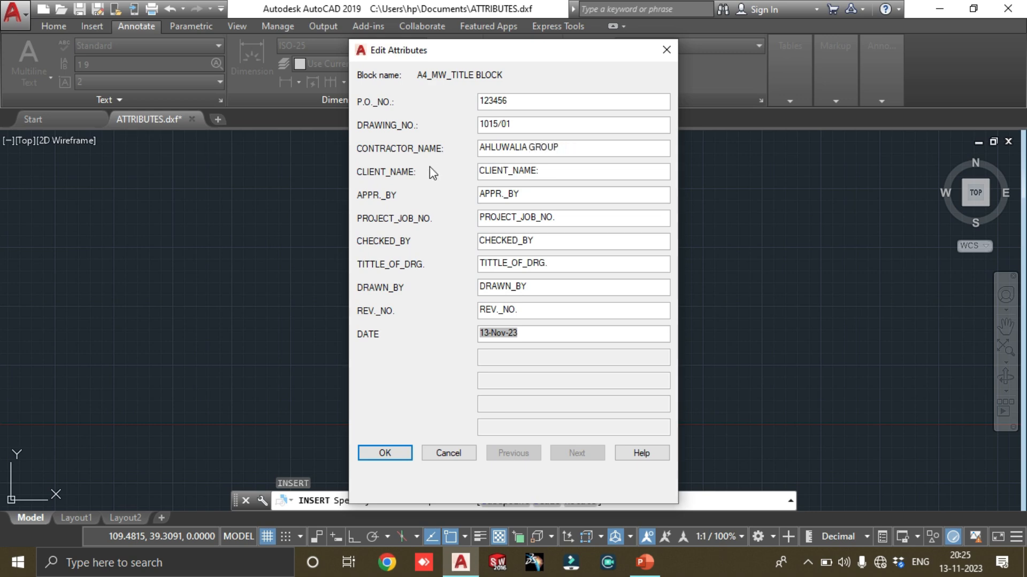
Set the CLIENT_NAME attribute to SIEMENS LIMITED
double_click(546, 170)
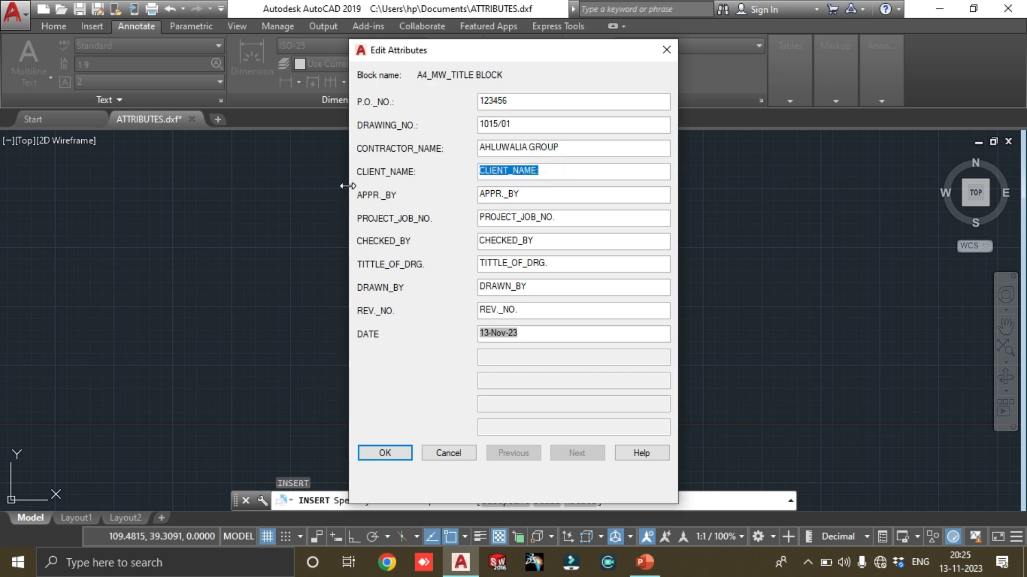
text(SIE)
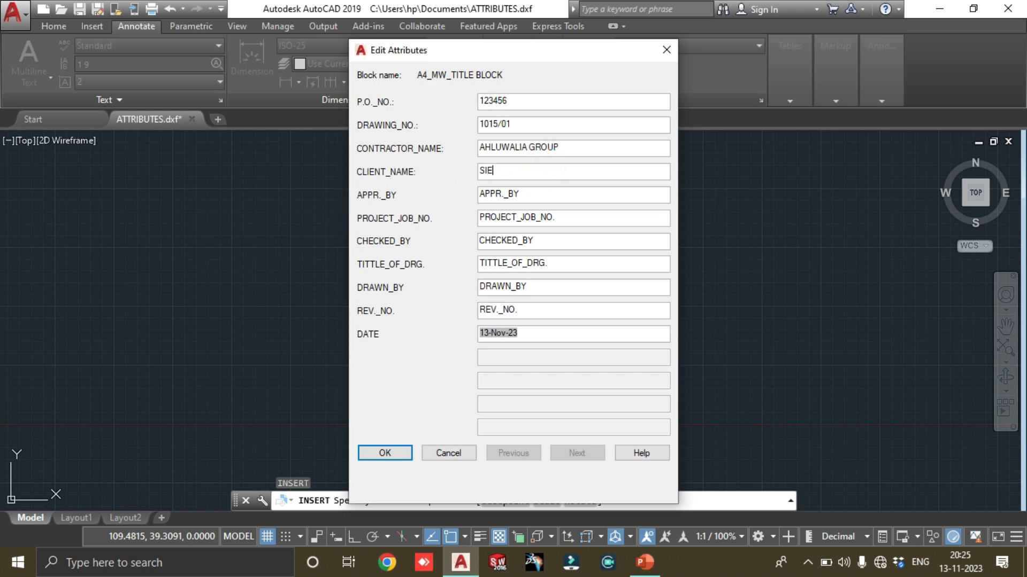
text(MENS LIMITED)
Enter the approver's full name in the APPR._BY attribute
double_click(533, 191)
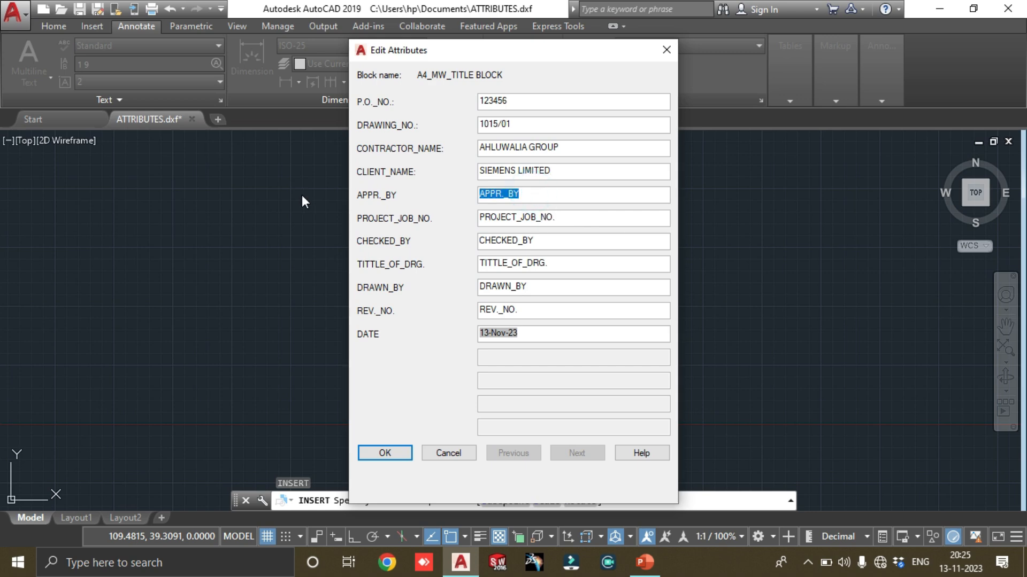
key(BackSpace)
key(BackSpace)
key(BackSpace)
key(BackSpace)
key(BackSpace)
Set the PROJECT_JOB_NO. attribute to 1015
key(Tab)
key(BackSpace)
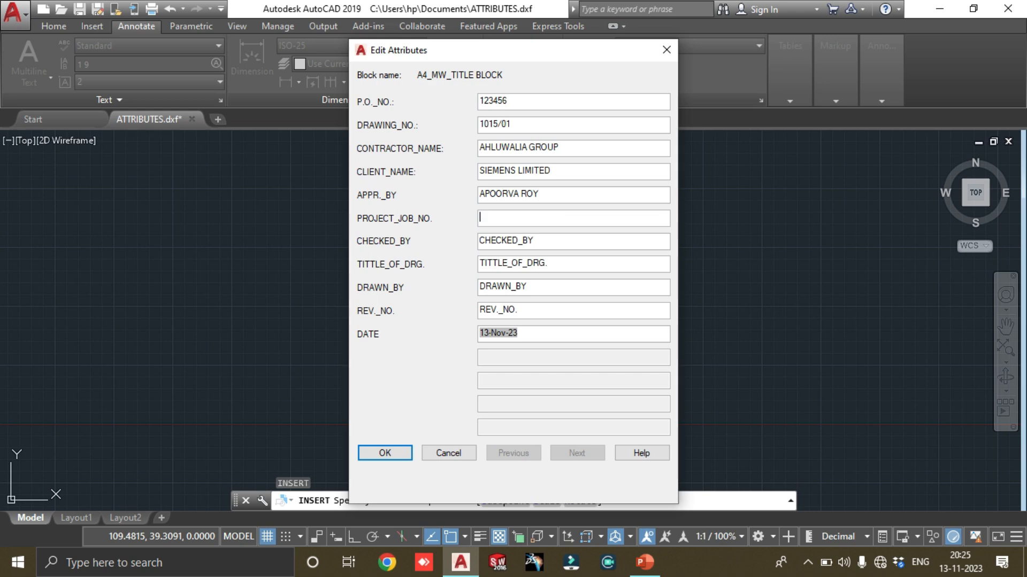
text(1015)
Enter the checker's full name in the CHECKED_BY attribute
key(Tab)
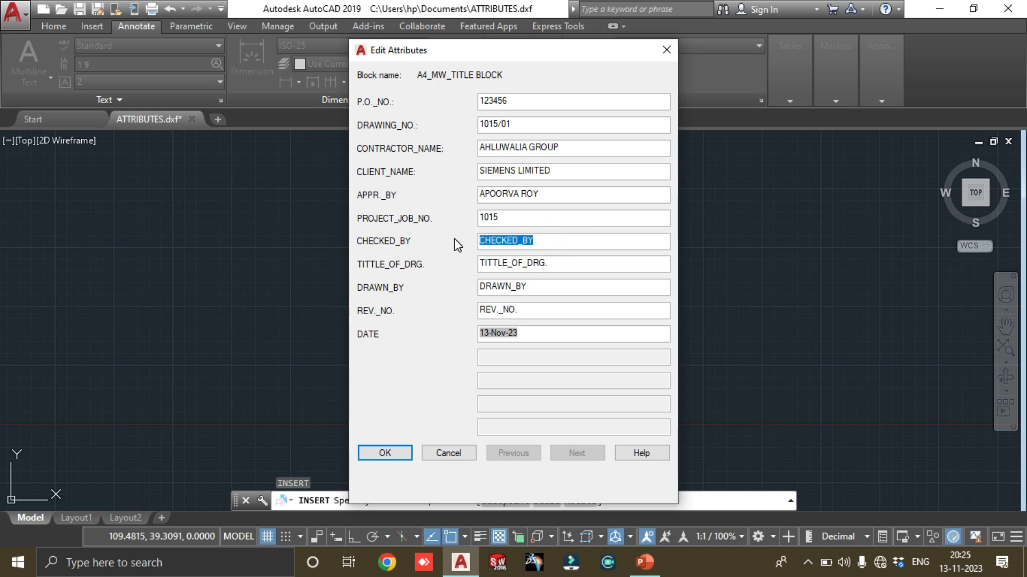
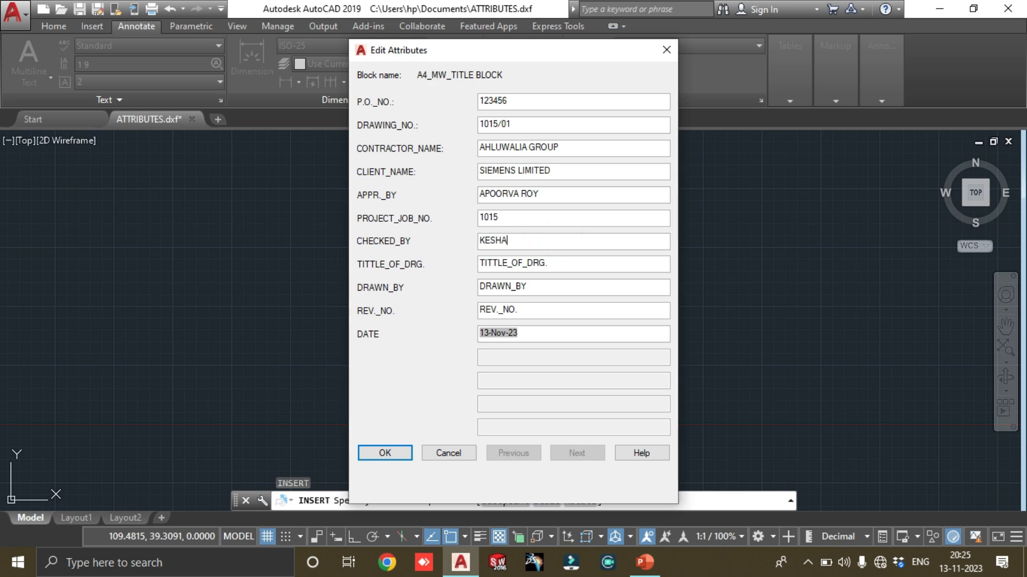
key(Tab)
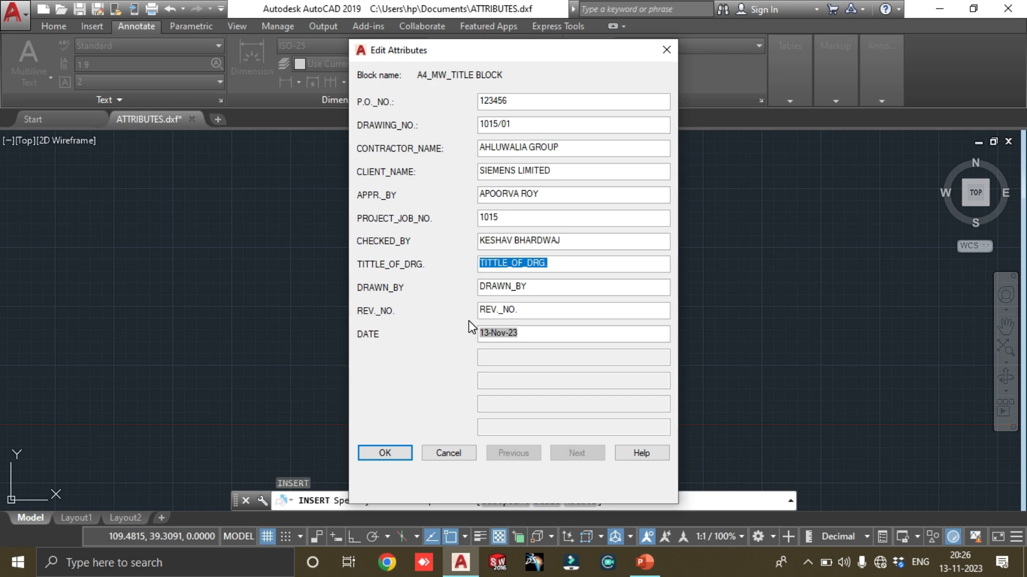
Set the TITTLE_OF_DRG. attribute to AMBIENCE TOWER, NEW DELHI
text(A)
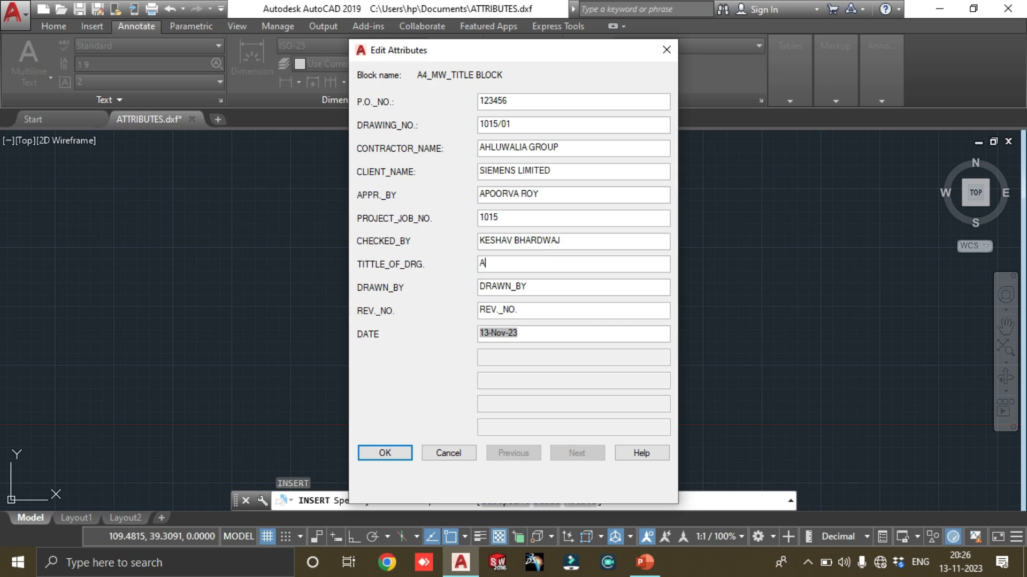
text(MBIENCE TOWER, NEW DEL)
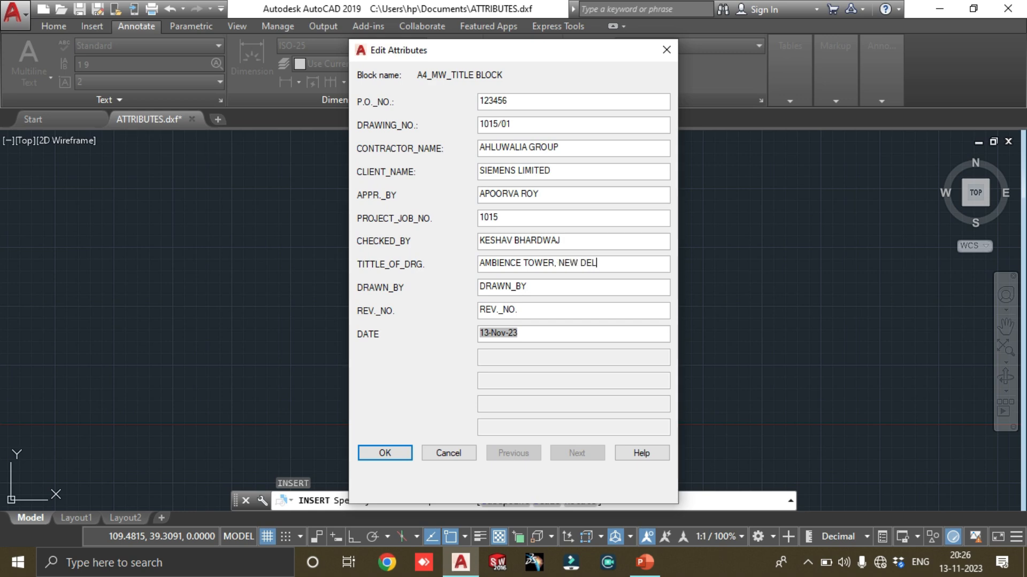
text(HI)
Enter the drafter's full name in the DRAWN_BY attribute and replace the APPR._BY entry with a different approver's full name
double_click(539, 289)
double_click(558, 193)
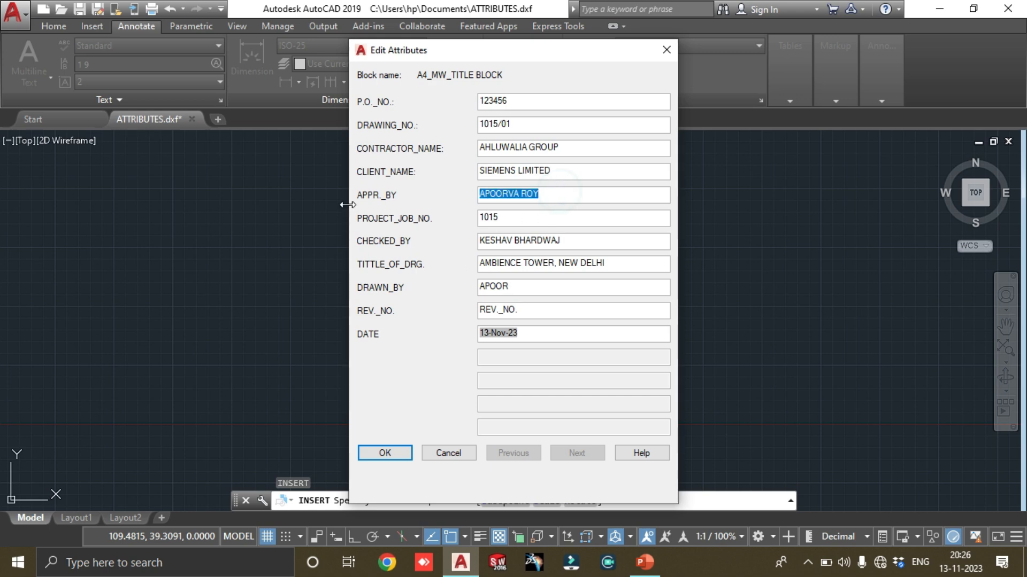
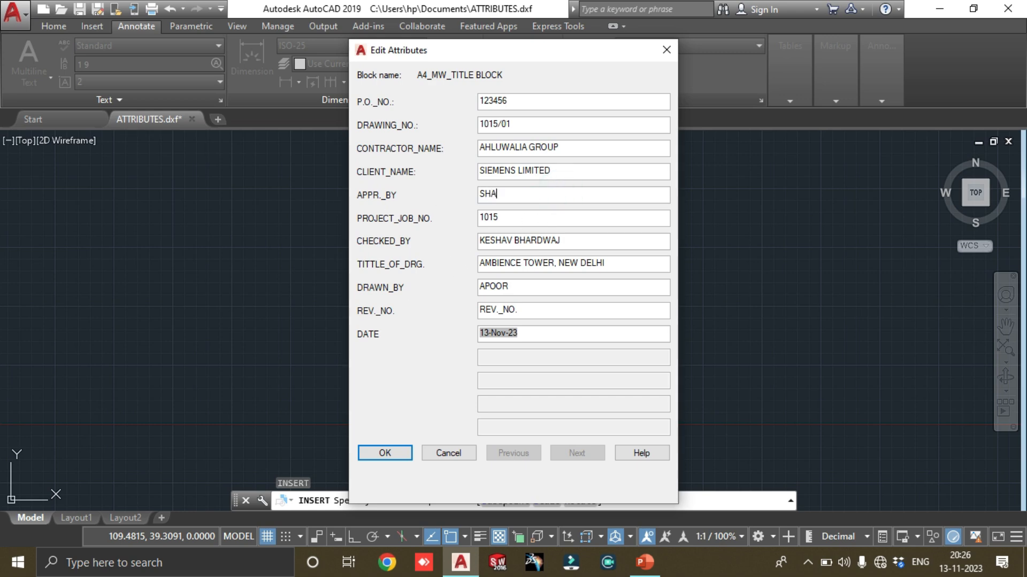
click(523, 286)
Set the REV._NO. attribute to R00, accept the attribute values and place the title block in the drawing area
drag(524, 309, 376, 316)
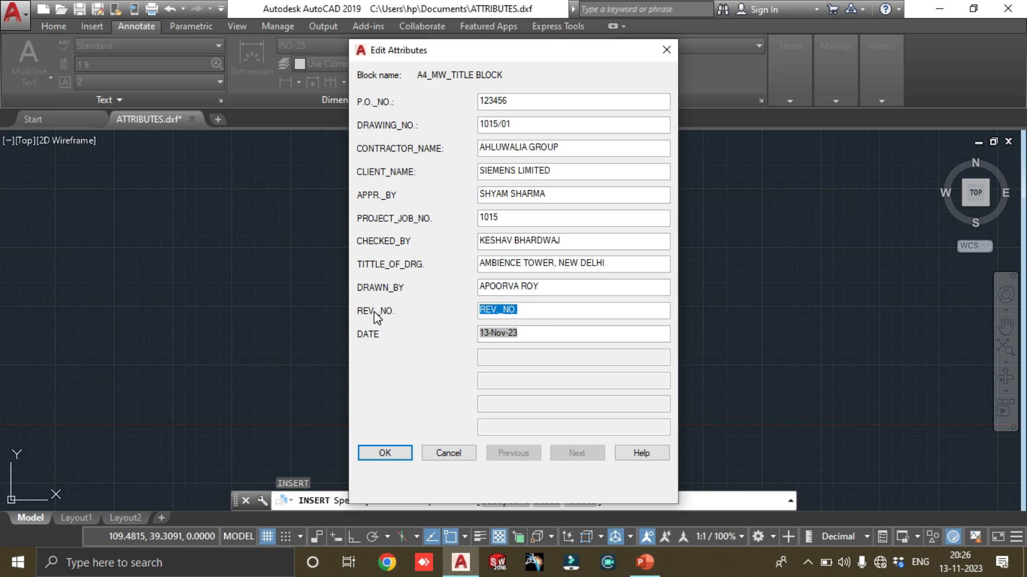
text(R00)
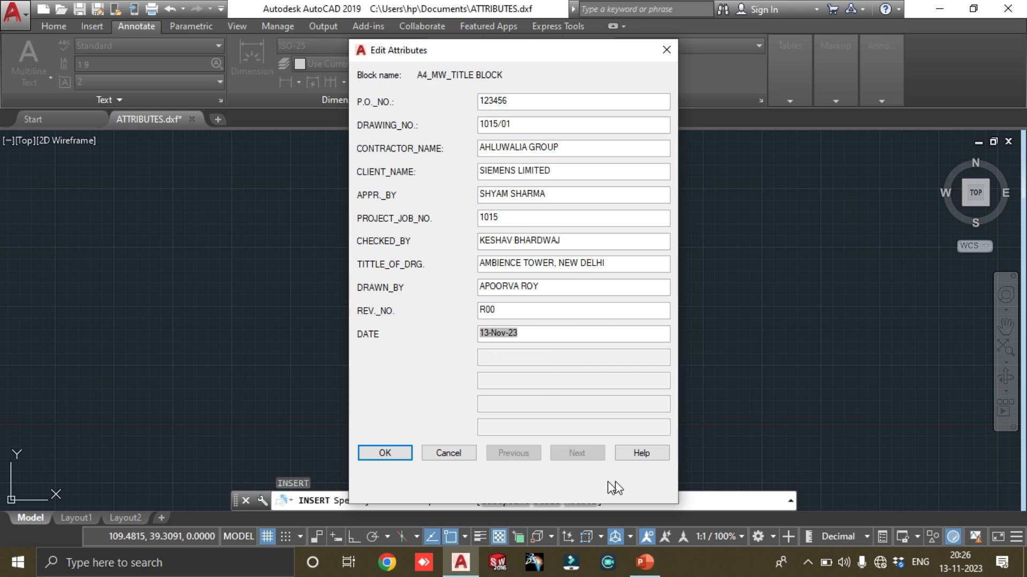
click(396, 461)
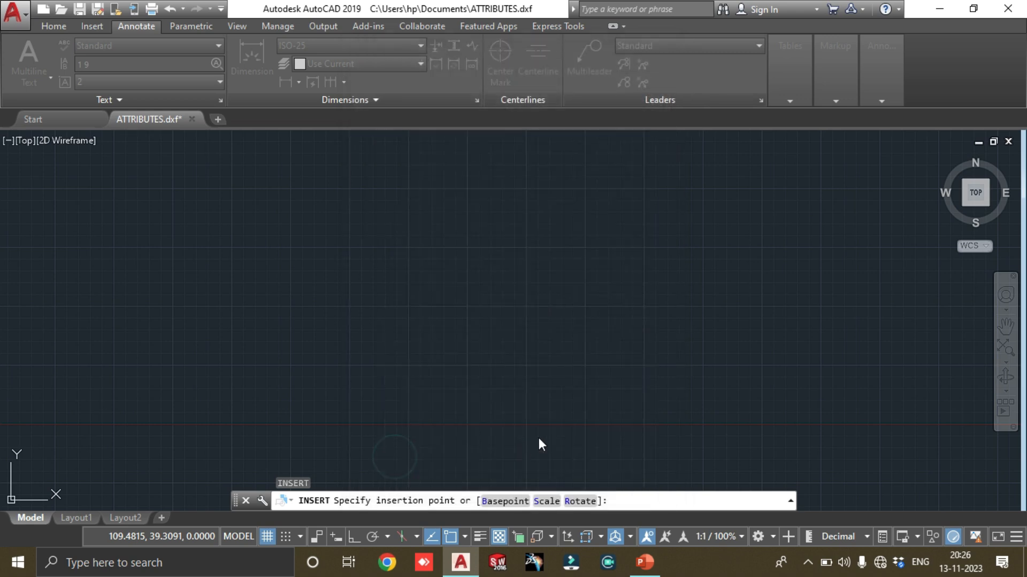
click(610, 369)
Examine how the filled-in attribute texts fit within the cells of the inserted title block
scroll(348, 353, up, 4)
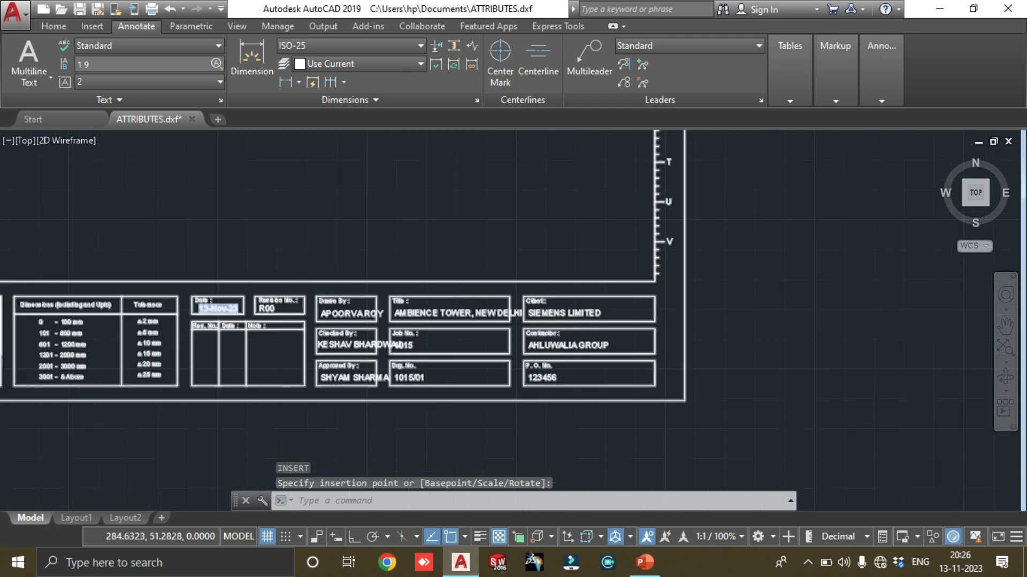
scroll(323, 365, up, 2)
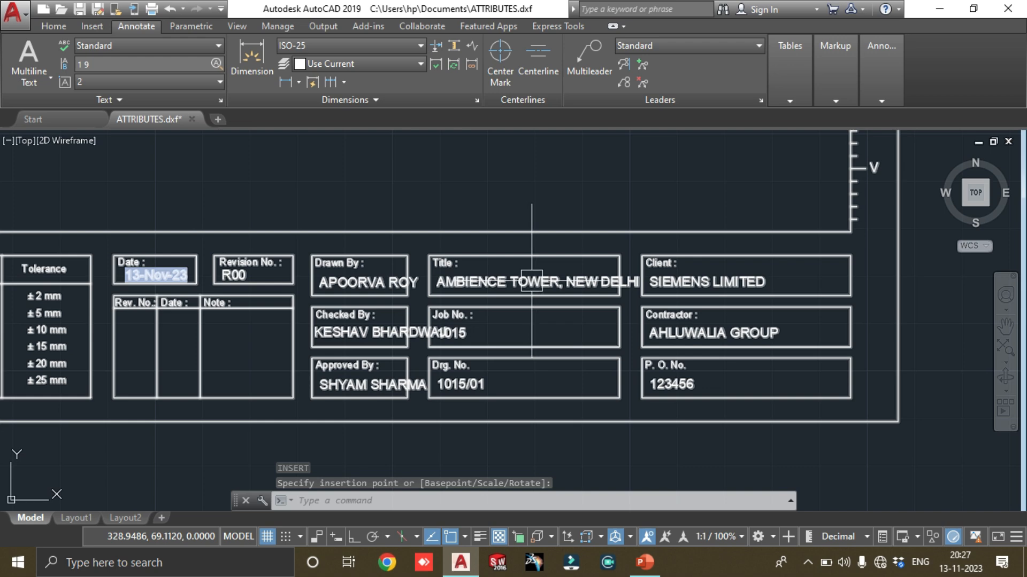
scroll(393, 337, down, 2)
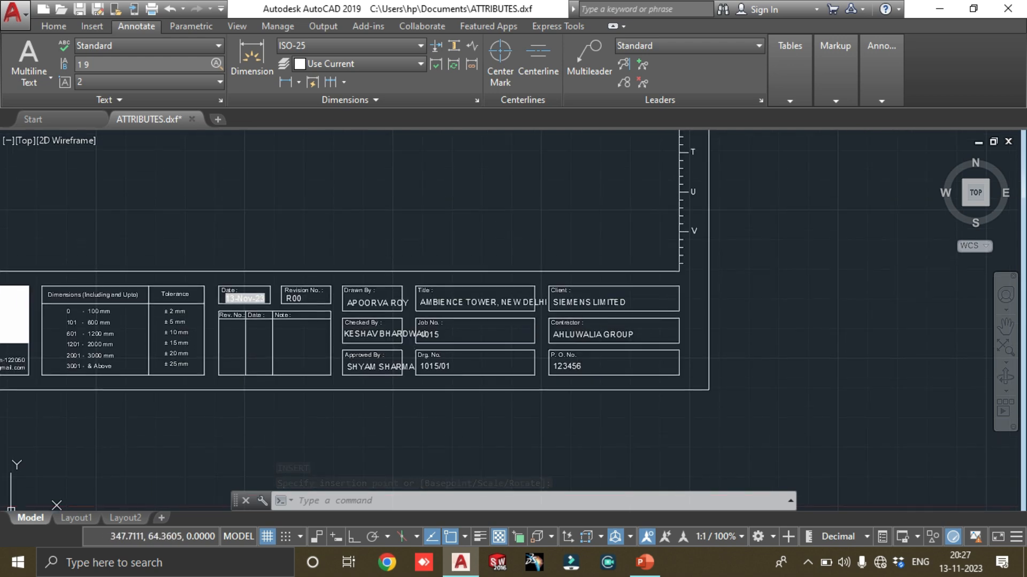
scroll(394, 336, up, 2)
middle_drag(616, 311, 613, 323)
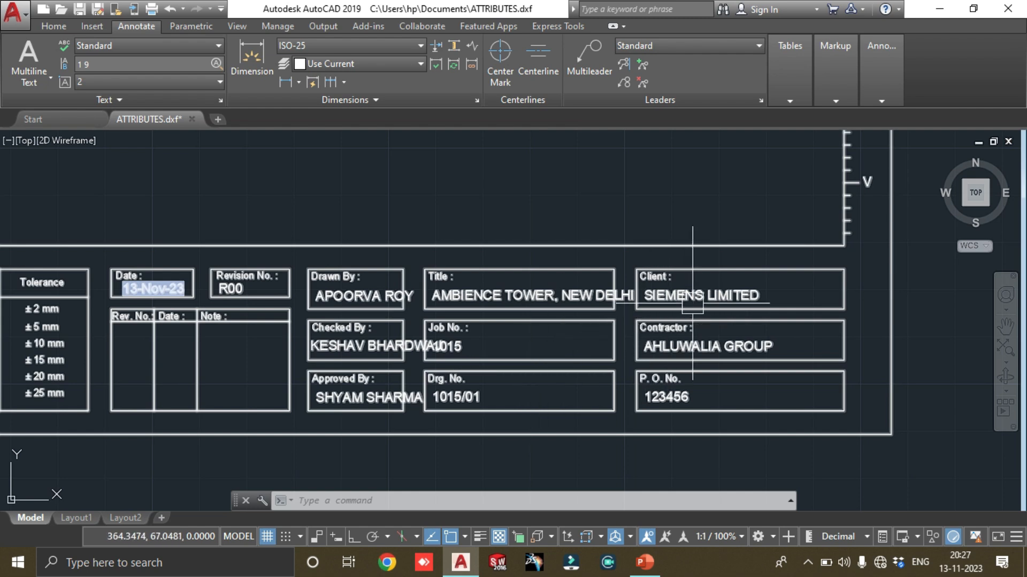
scroll(609, 289, down, 5)
mouse_move(603, 287)
middle_down()
mouse_move(533, 412)
mouse_move(508, 361)
middle_up()
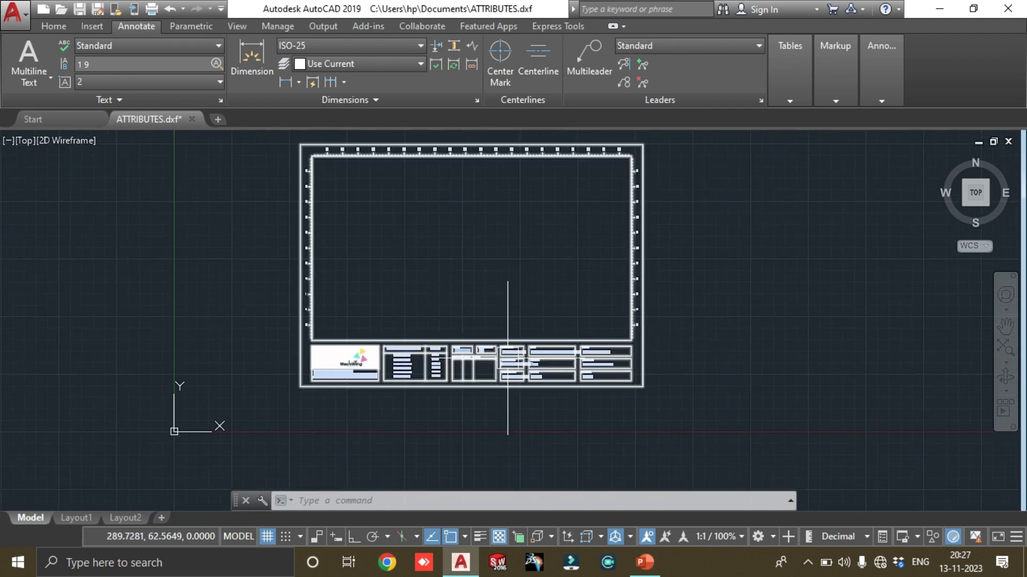
scroll(556, 358, up, 2)
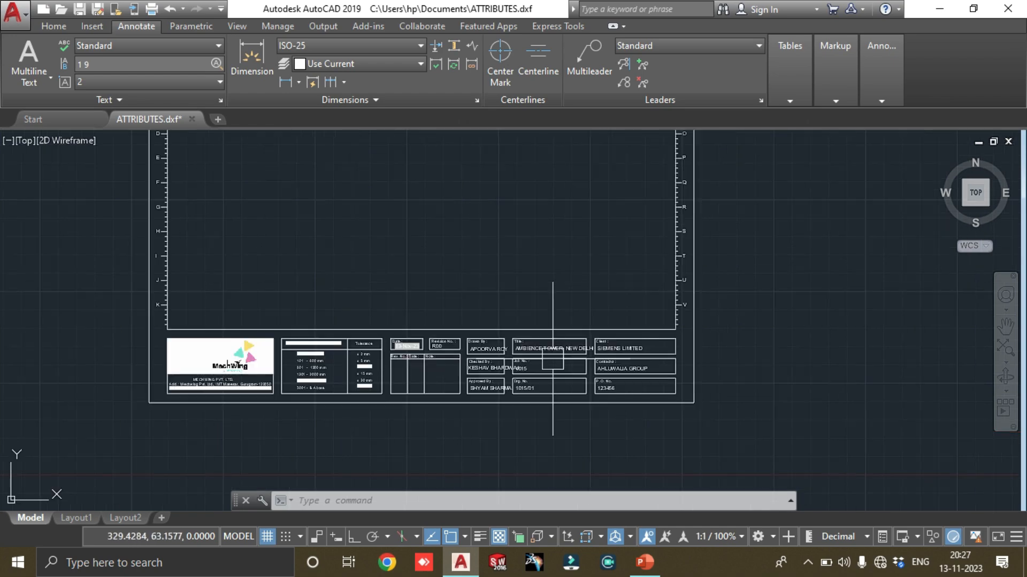
Set the text height of the inserted block's P.O._NO. attribute to 1.8 in the Enhanced Attribute Editor
double_click(544, 359)
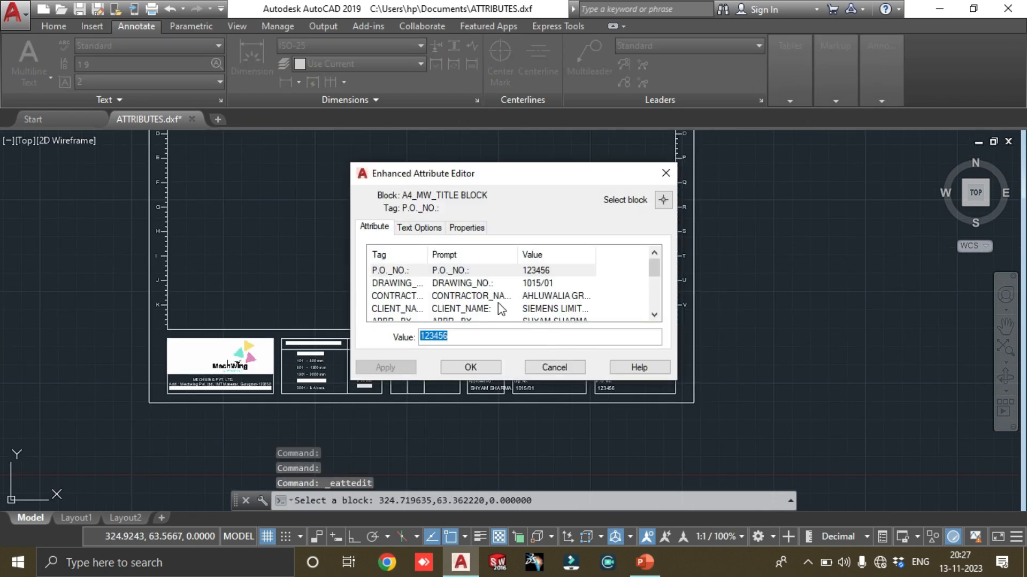
scroll(484, 276, down, 2)
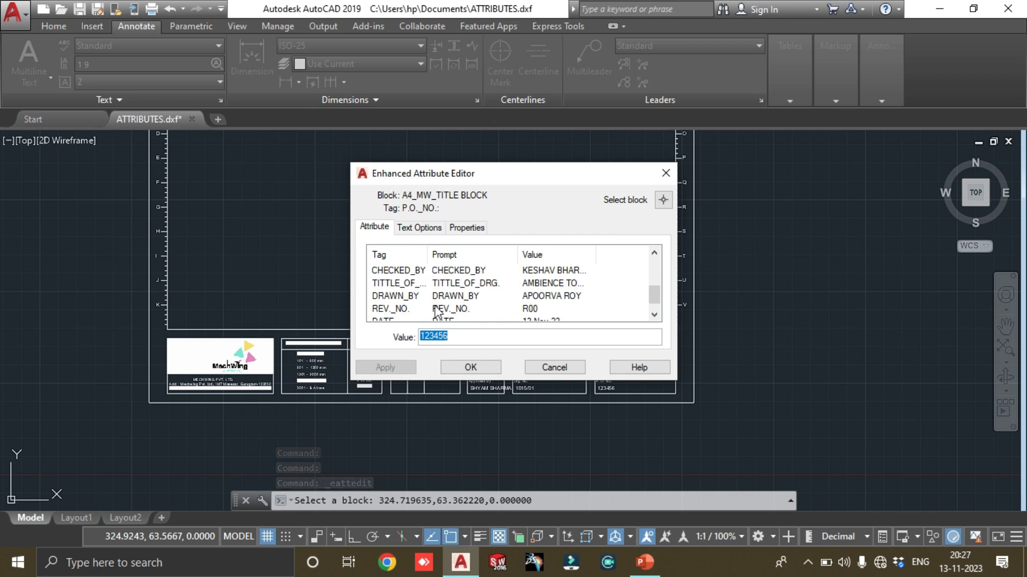
scroll(437, 316, down, 1)
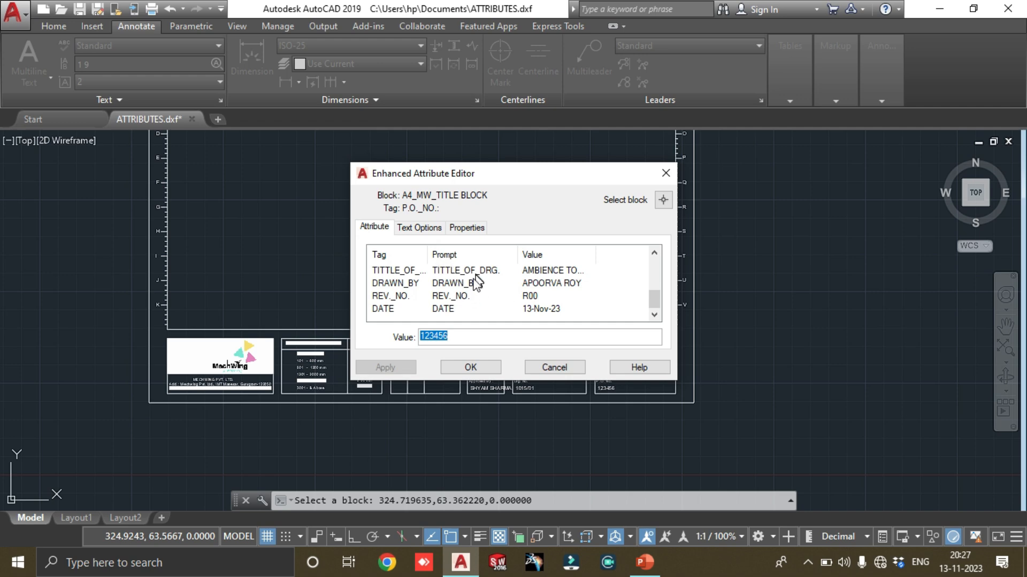
scroll(463, 301, up, 3)
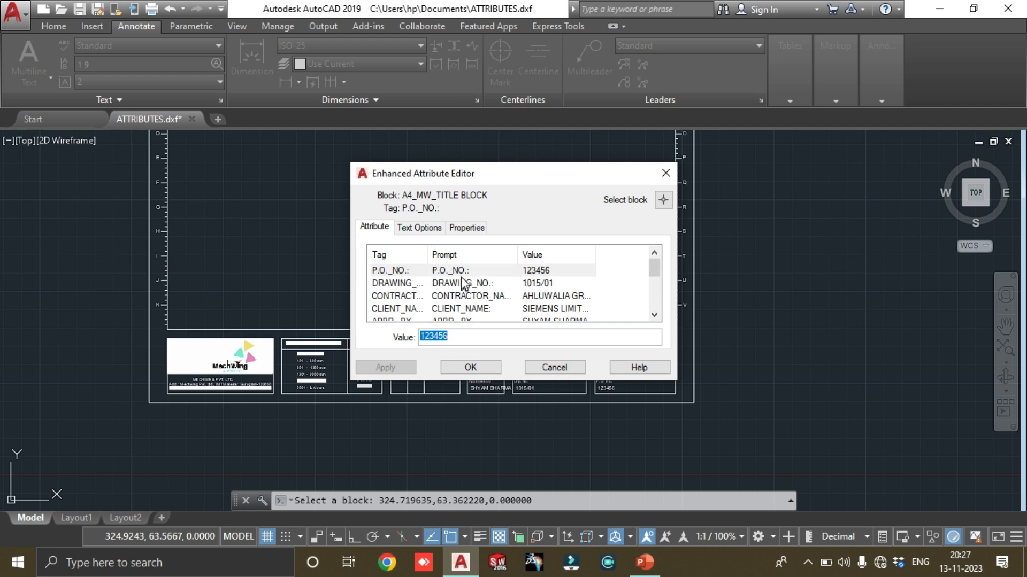
click(459, 272)
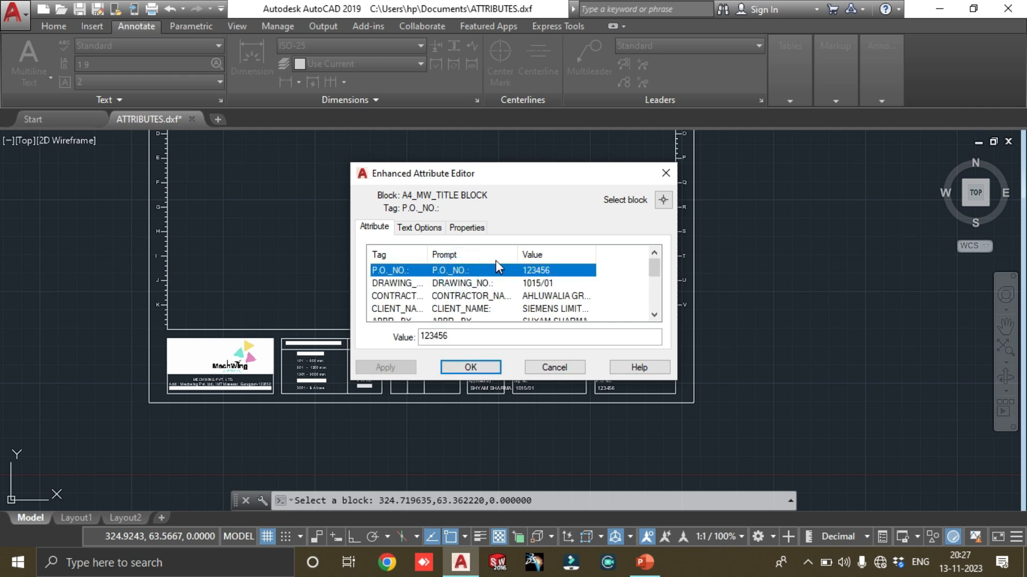
click(420, 227)
click(468, 294)
double_click(466, 293)
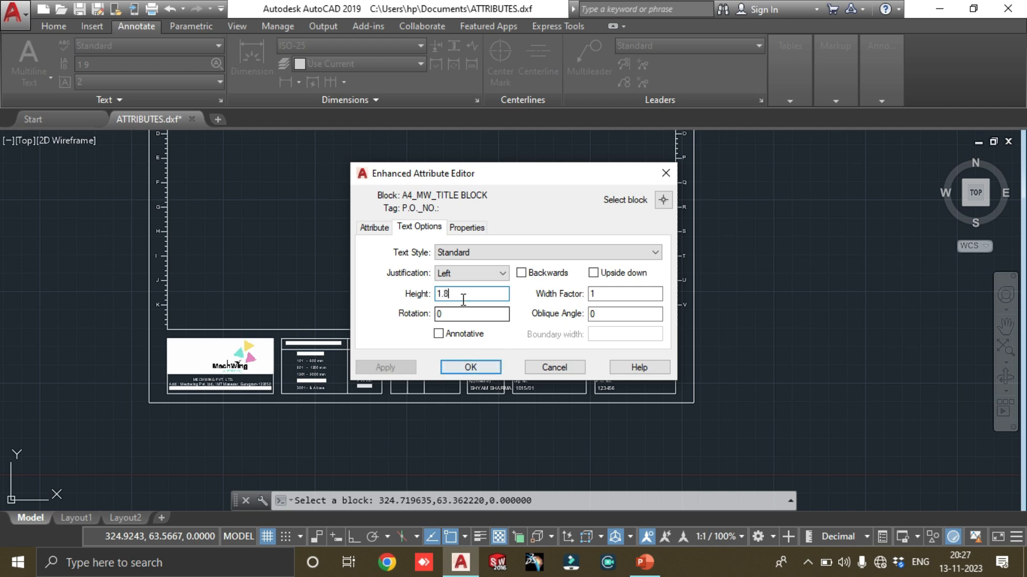
click(469, 365)
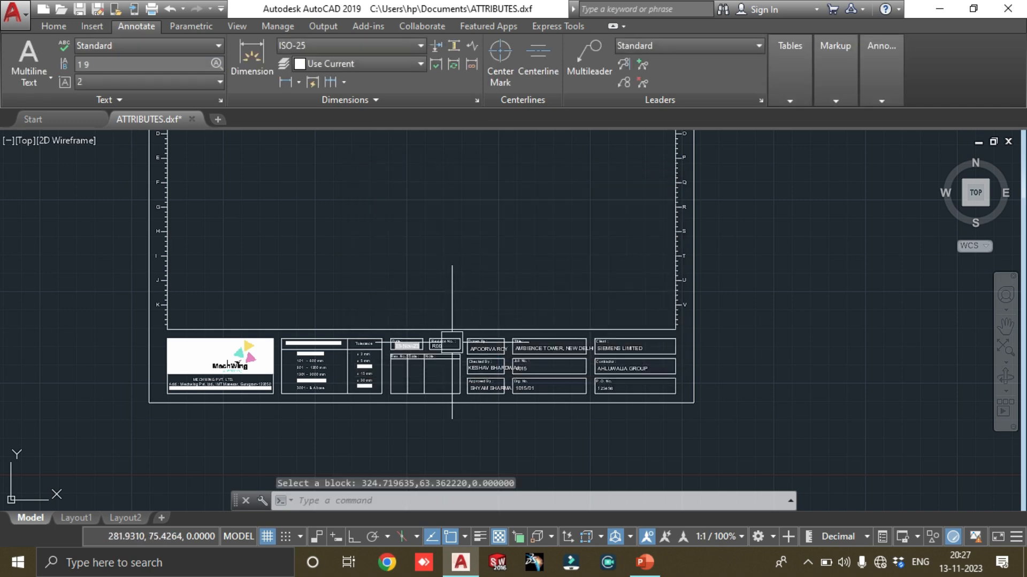
Open the title block's DATE attribute in the Enhanced Attribute Editor, and close the editor
scroll(391, 357, up, 4)
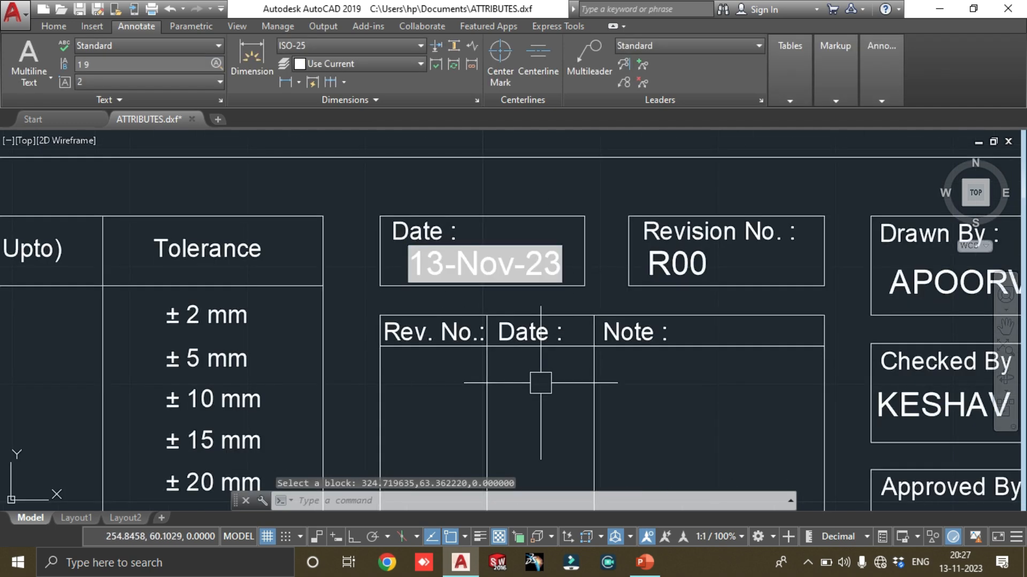
double_click(532, 262)
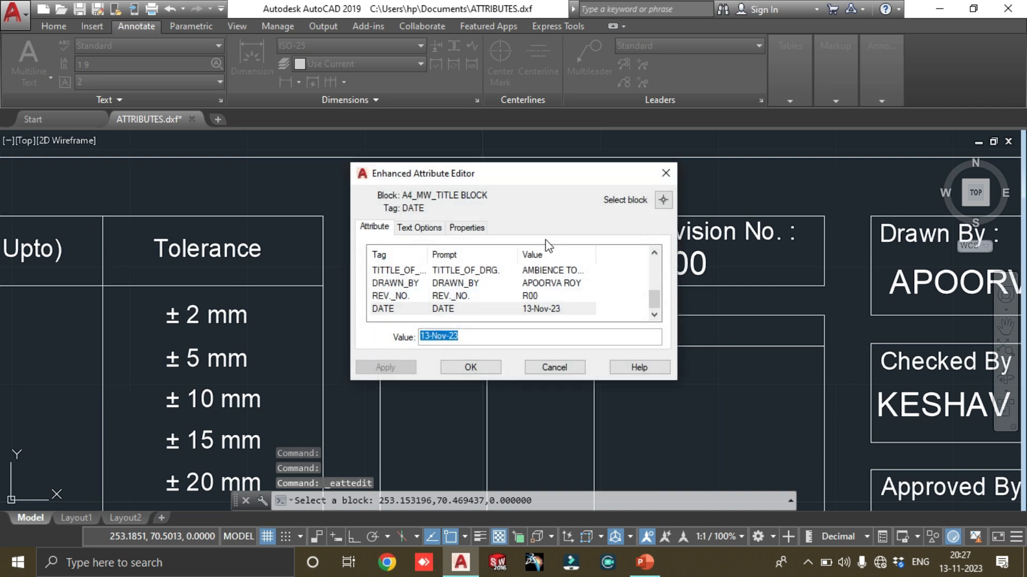
click(667, 174)
scroll(695, 321, down, 5)
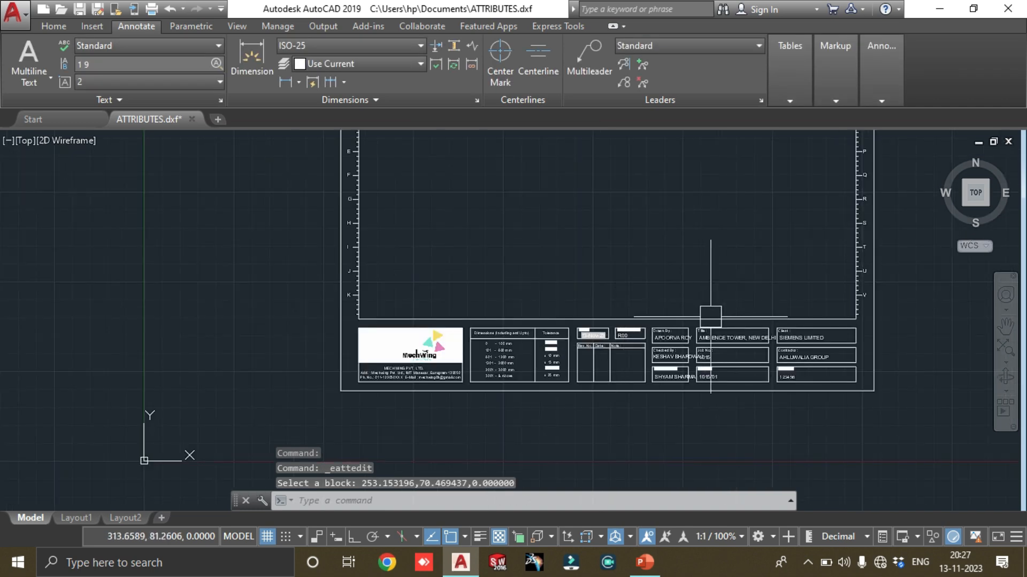
Review the title block's attribute values with the ATTEDIT command, and examine the resulting texts in the drawing
text(AT)
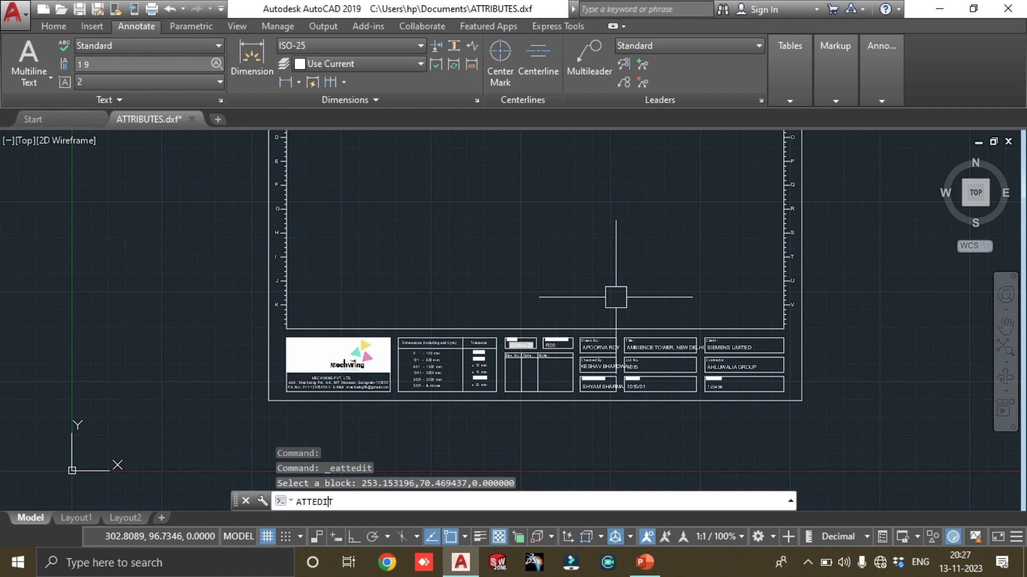
text(TEDIT)
key(Return)
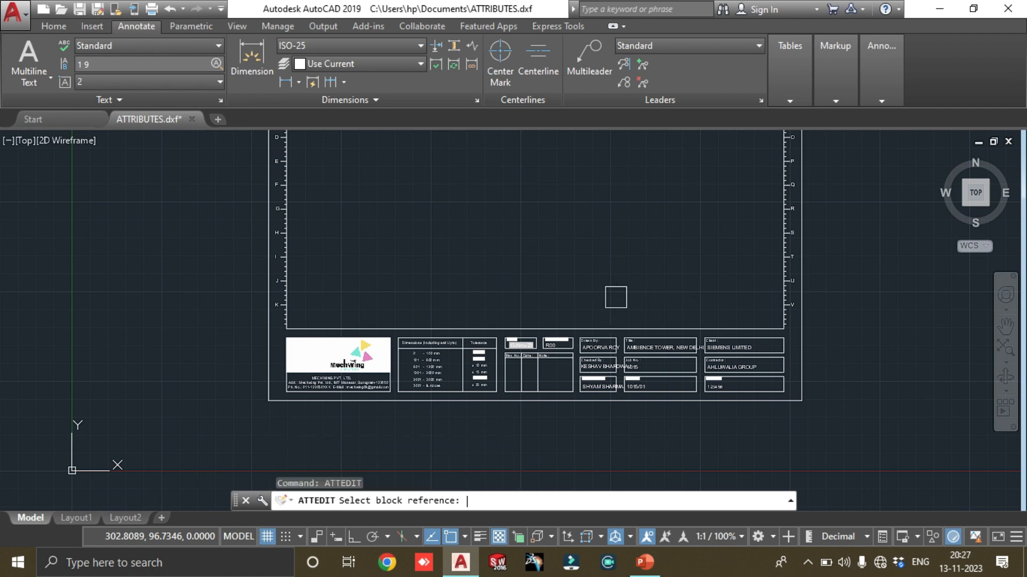
click(618, 351)
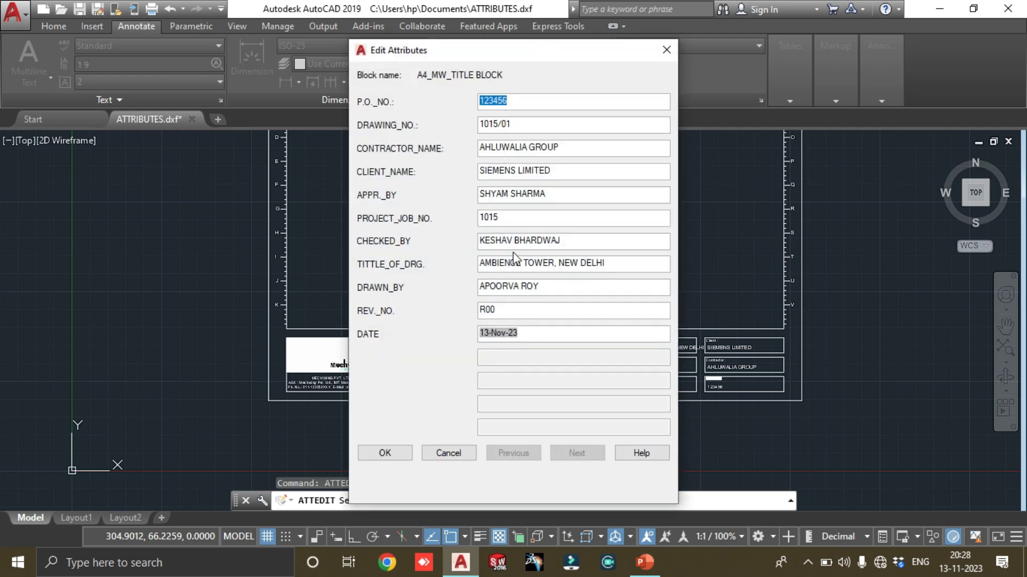
key(Return)
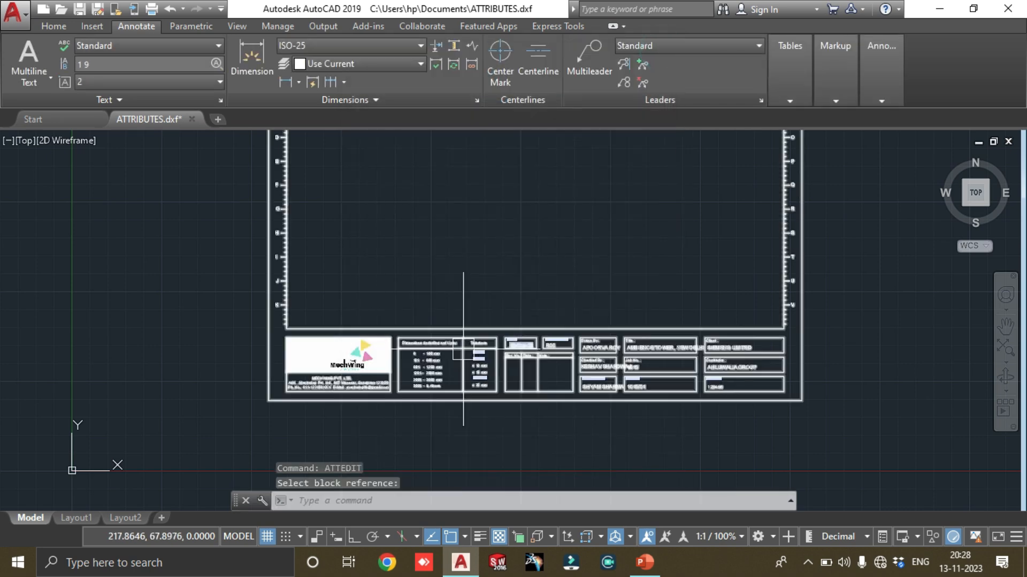
scroll(629, 368, up, 7)
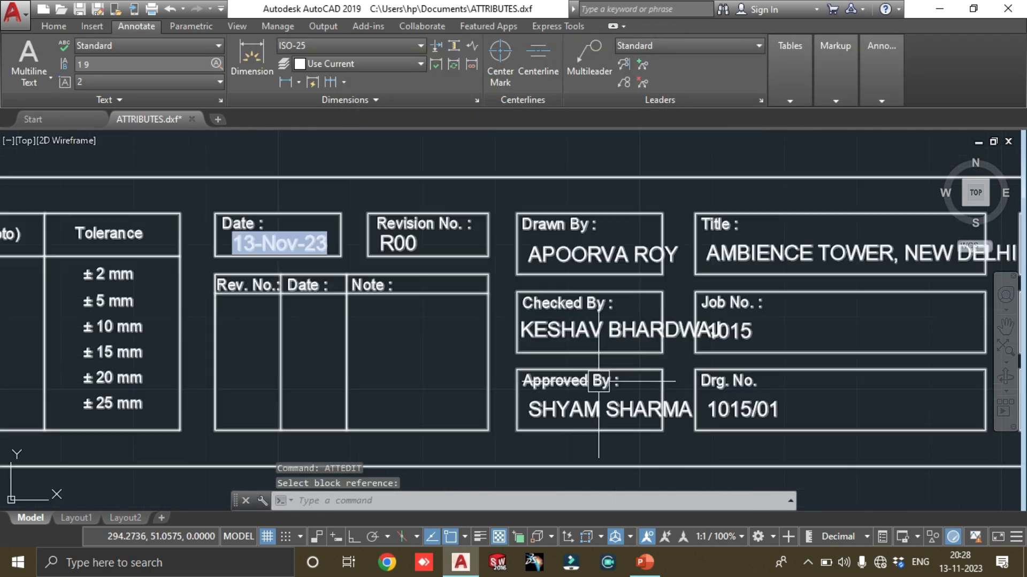
middle_drag(813, 355, 482, 352)
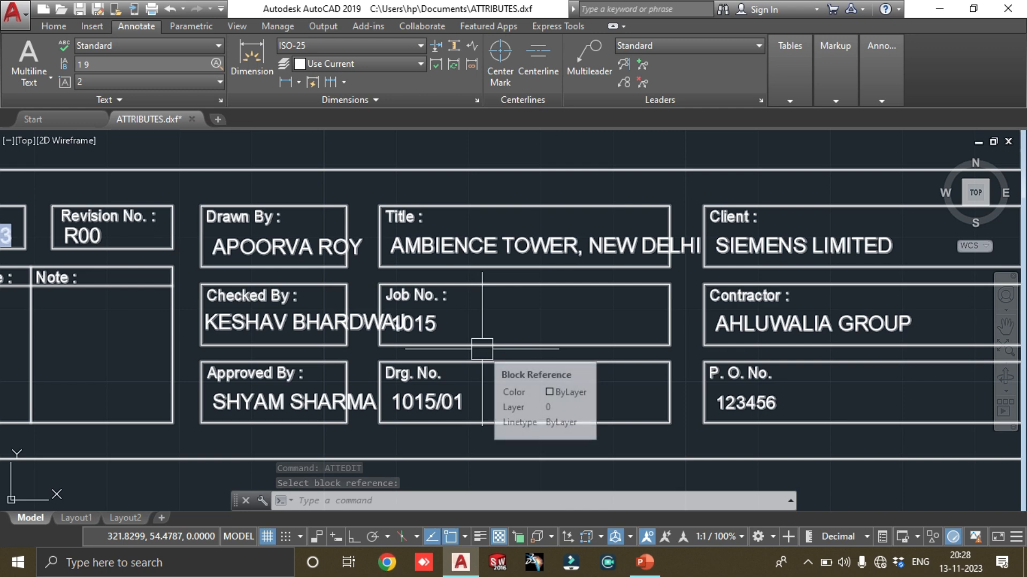
scroll(456, 363, down, 8)
text(att)
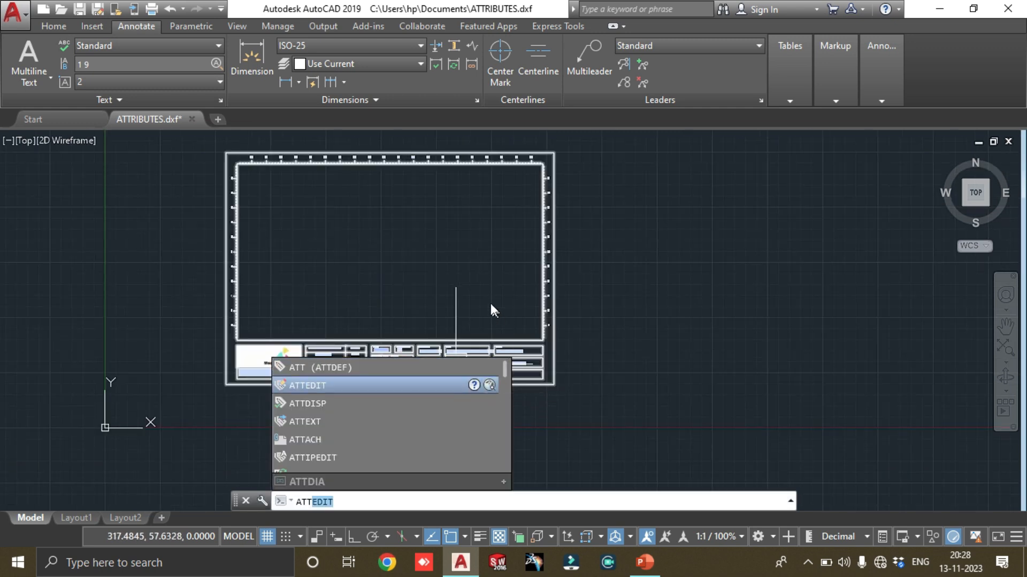
key(Return)
key(Escape)
key(Escape)
Review the values, text options and properties of the title block's CONTRACTOR_NAME and P.O._NO. attributes in the Enhanced Attribute Editor
double_click(475, 322)
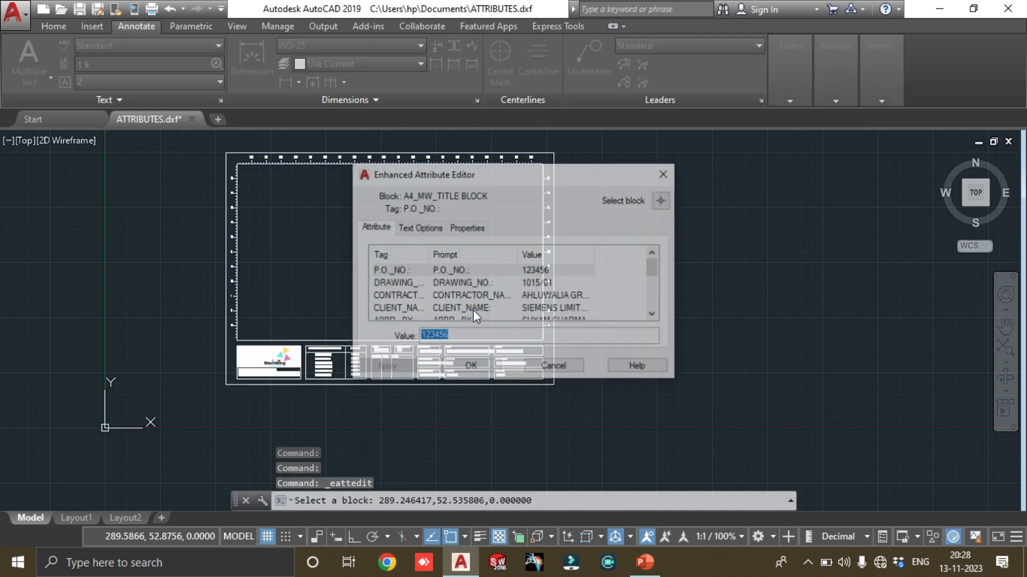
click(464, 295)
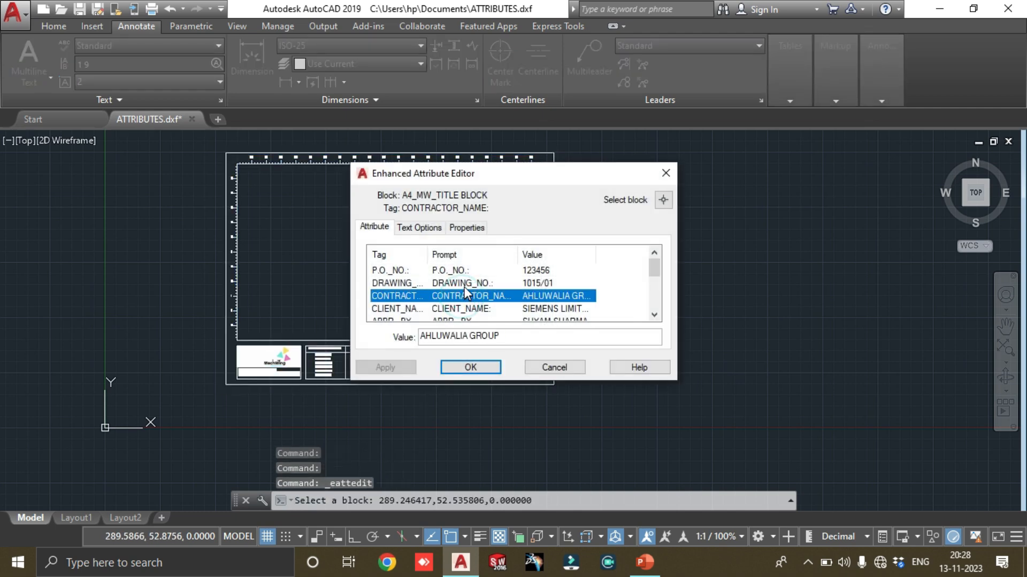
click(419, 227)
click(465, 228)
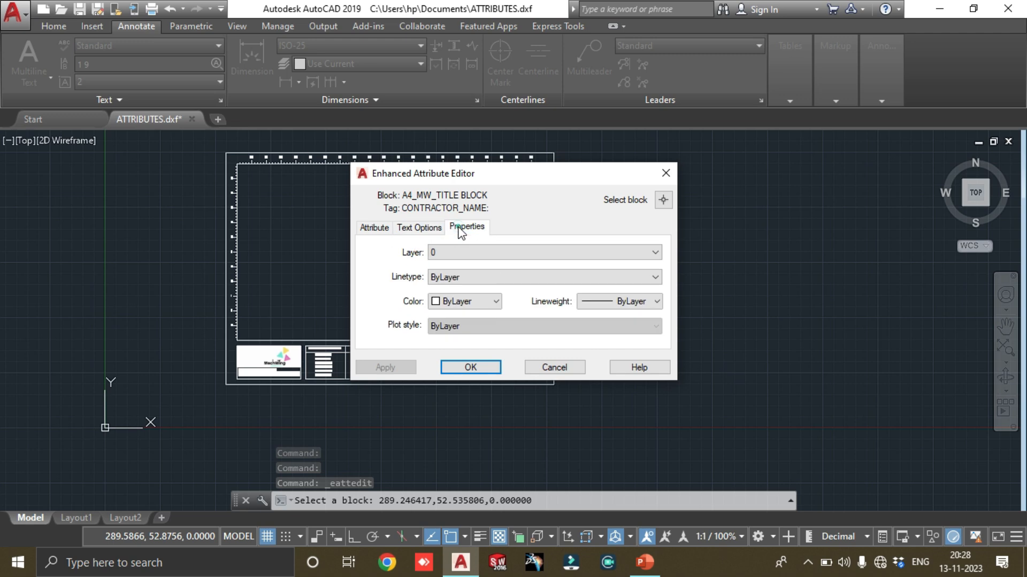
click(373, 226)
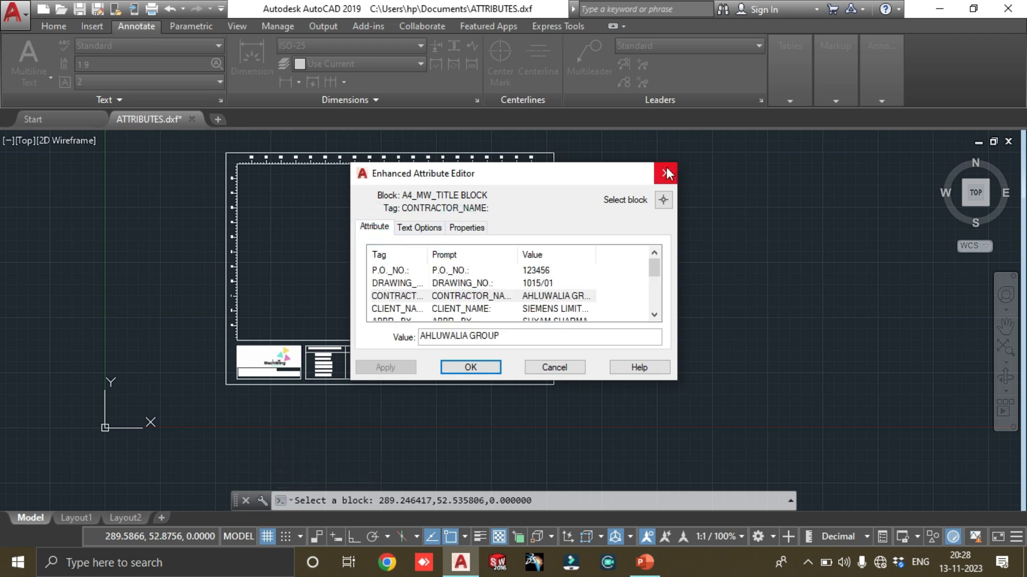
click(449, 271)
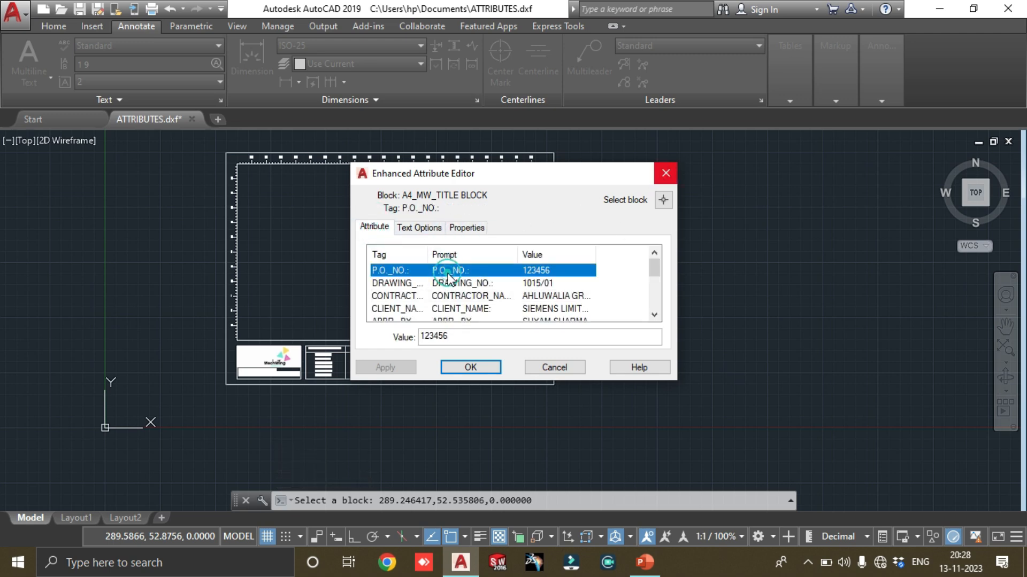
click(431, 229)
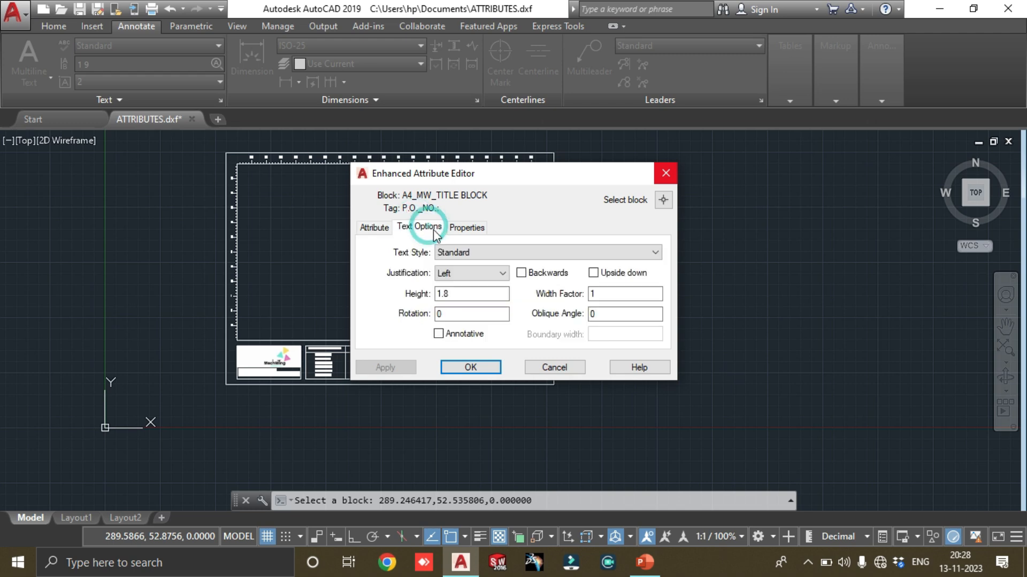
click(374, 227)
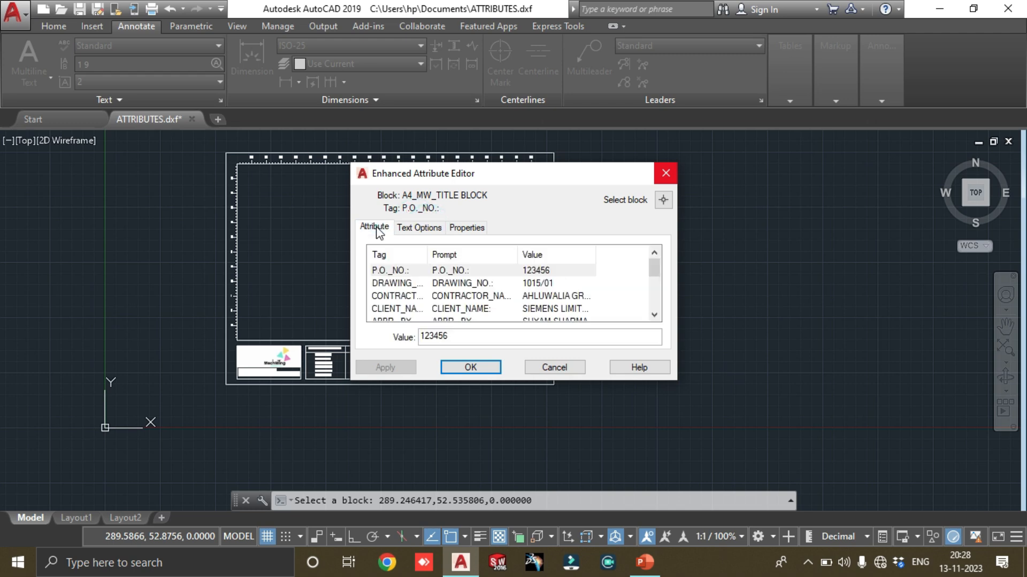
Set the text height of the title block's P.O._NO. attribute to 1.5
click(436, 231)
click(464, 294)
key(BackSpace)
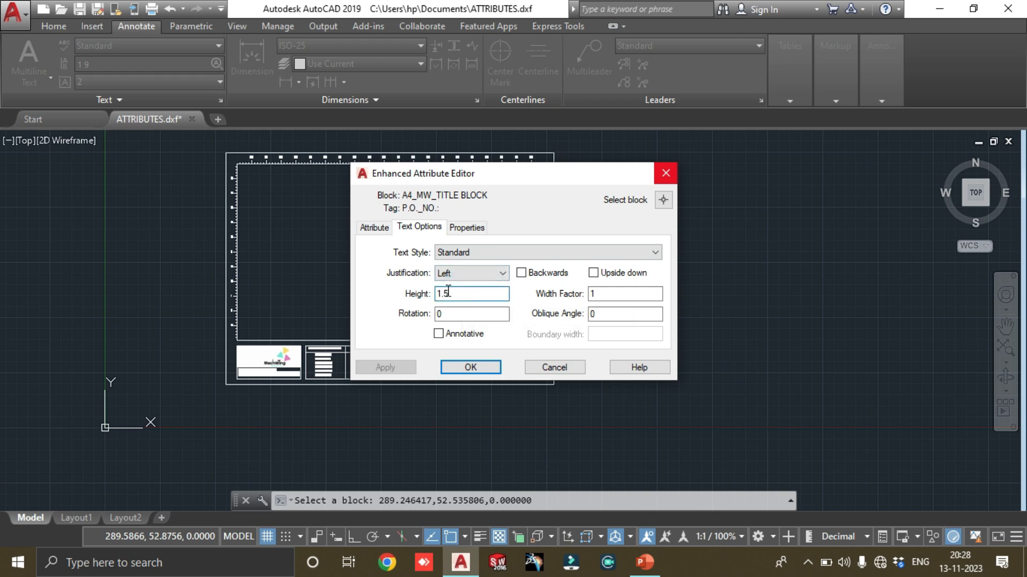
click(376, 227)
Set the DRAWN_BY attribute's text height to 1.5, check the REV._NO. and DATE entries, and accept the attribute edits
click(452, 264)
click(413, 230)
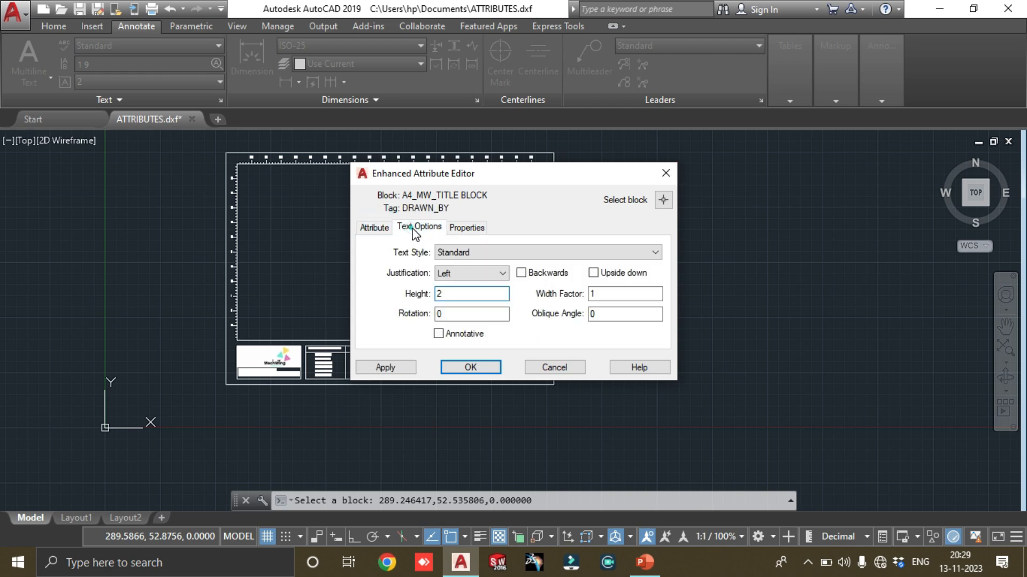
drag(459, 294, 385, 291)
text(1.5)
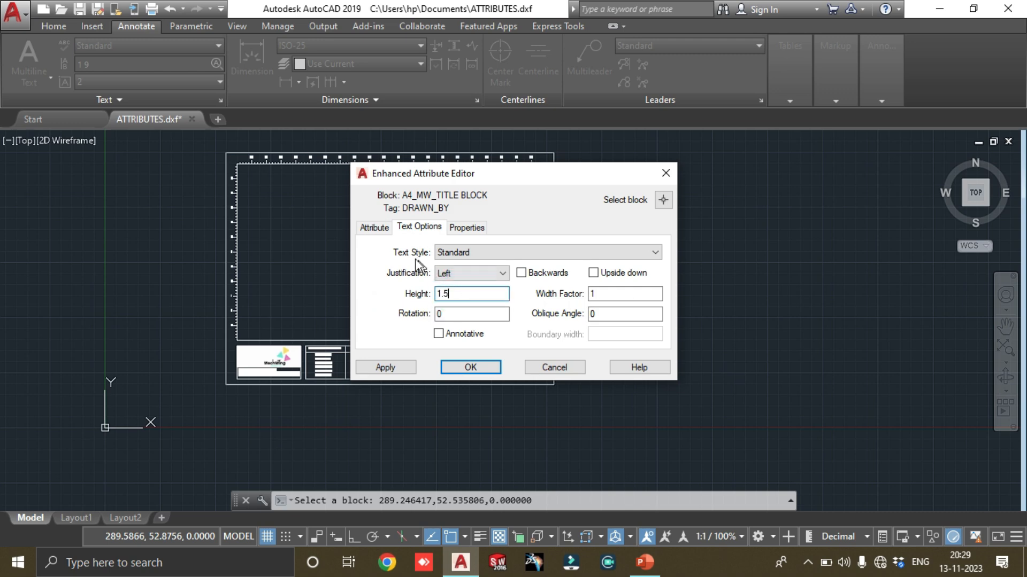
click(374, 228)
scroll(453, 302, down, 1)
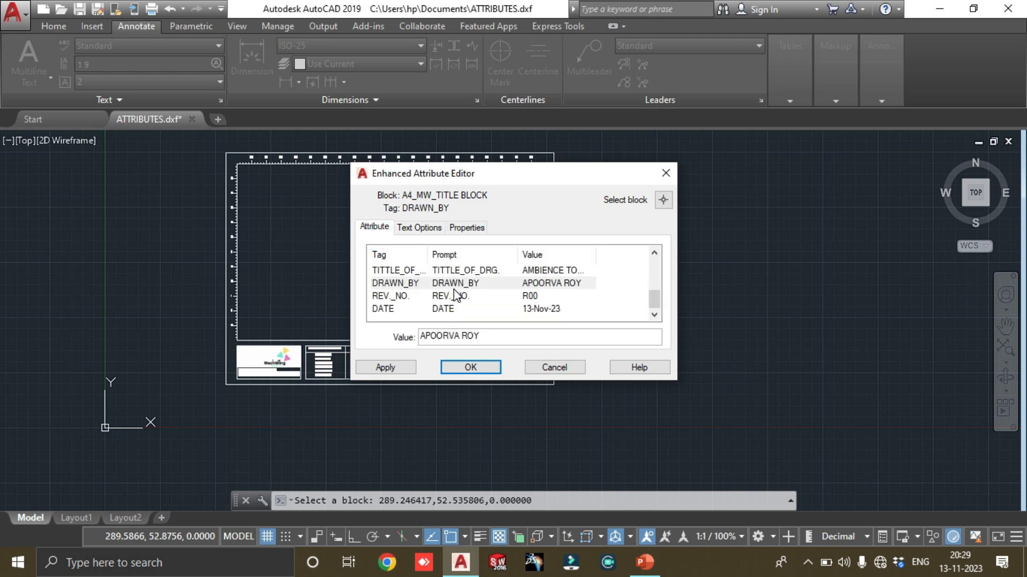
click(454, 295)
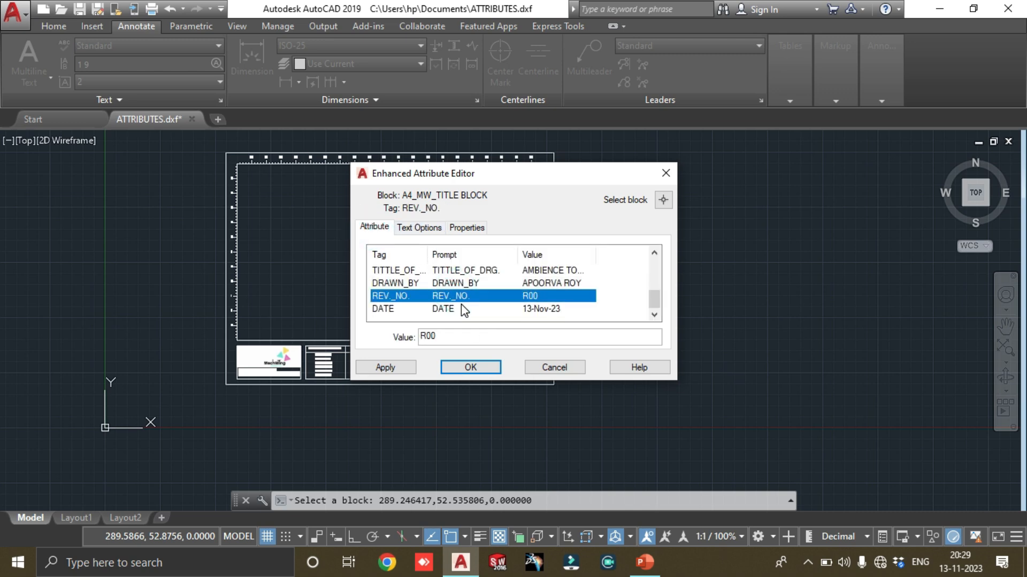
click(463, 309)
click(461, 295)
click(478, 366)
Shorten the title block's CHECKED_BY value to the first name only by deleting the surname
scroll(497, 374, up, 6)
middle_drag(306, 336, 687, 316)
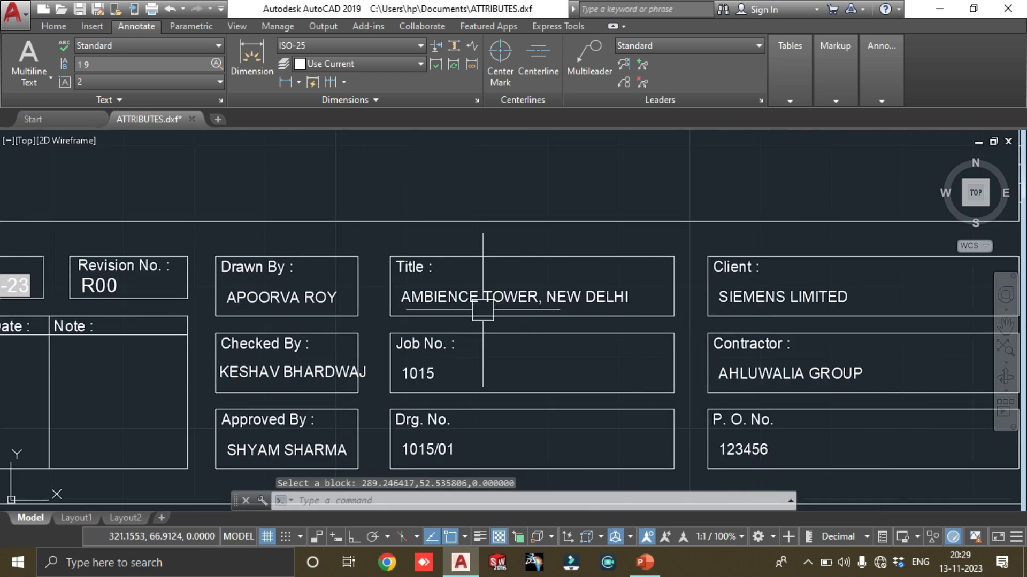
scroll(484, 360, down, 3)
scroll(385, 397, up, 3)
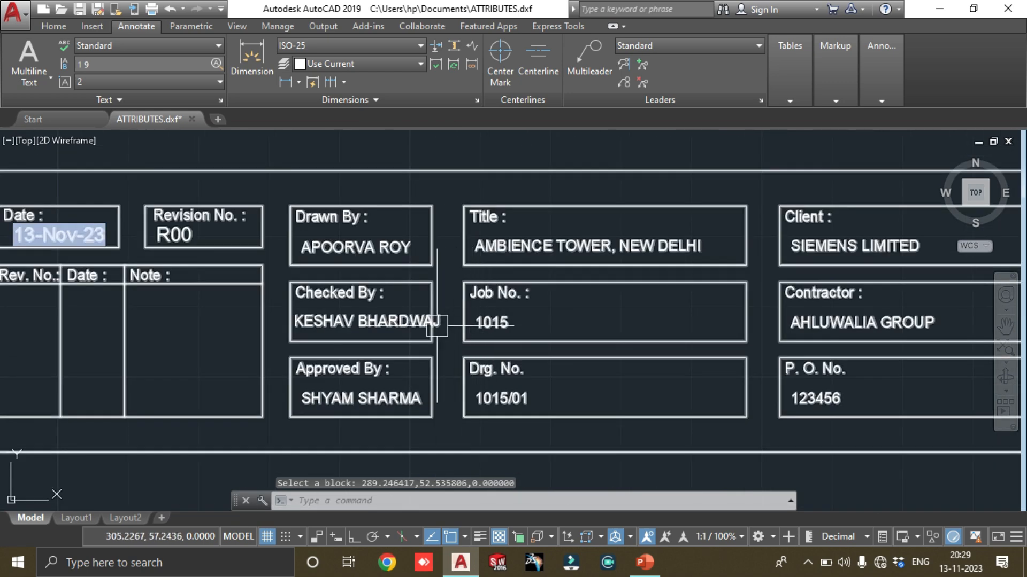
click(402, 320)
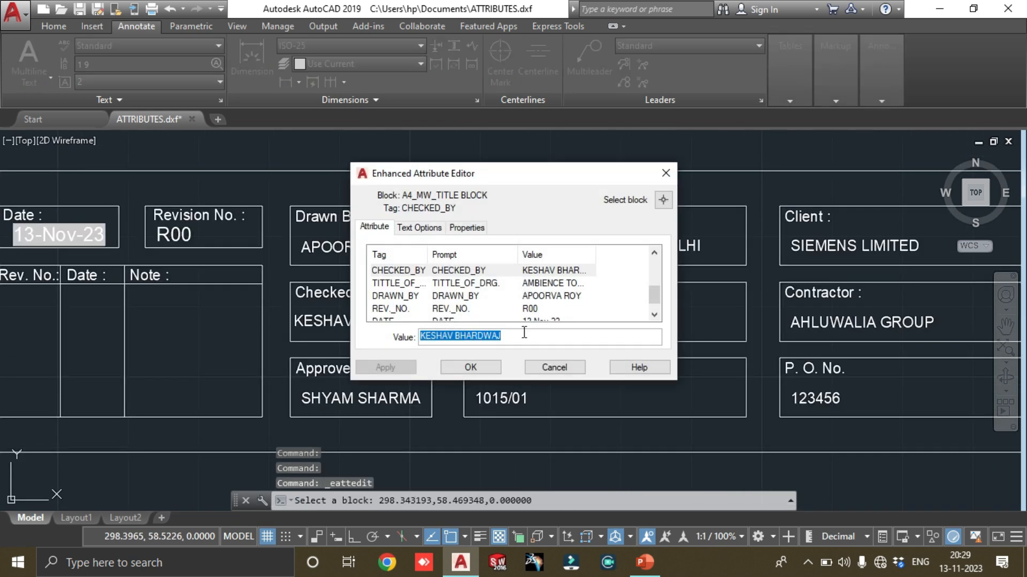
click(517, 333)
drag(527, 337, 462, 339)
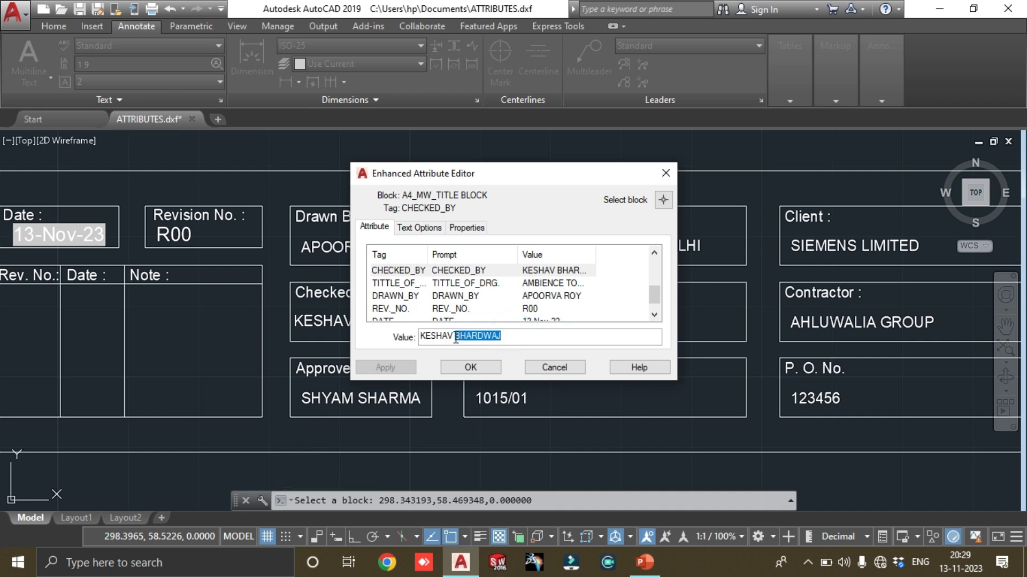
key(BackSpace)
click(471, 368)
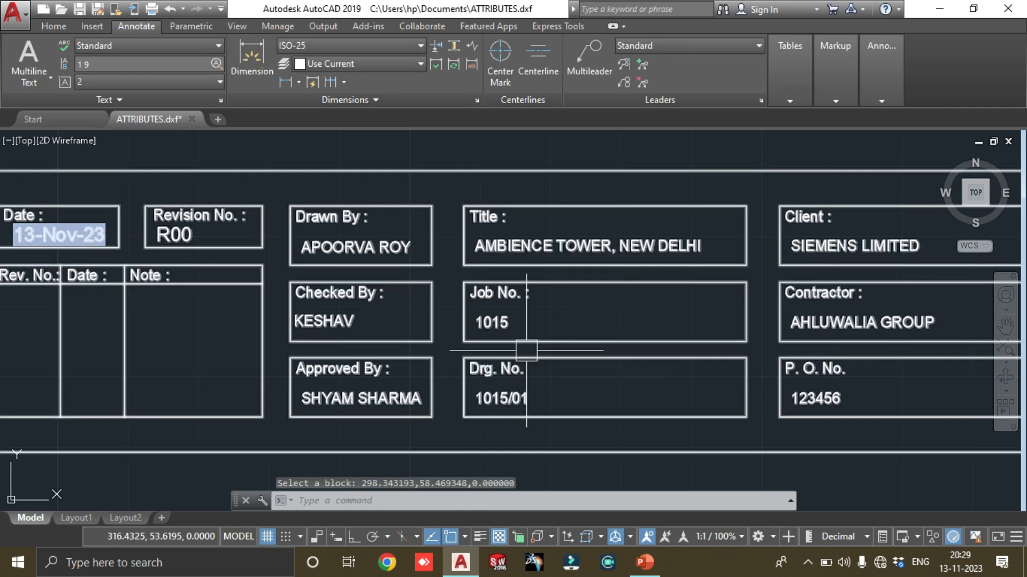
scroll(526, 352, down, 7)
scroll(539, 298, up, 2)
scroll(535, 289, down, 2)
click(523, 272)
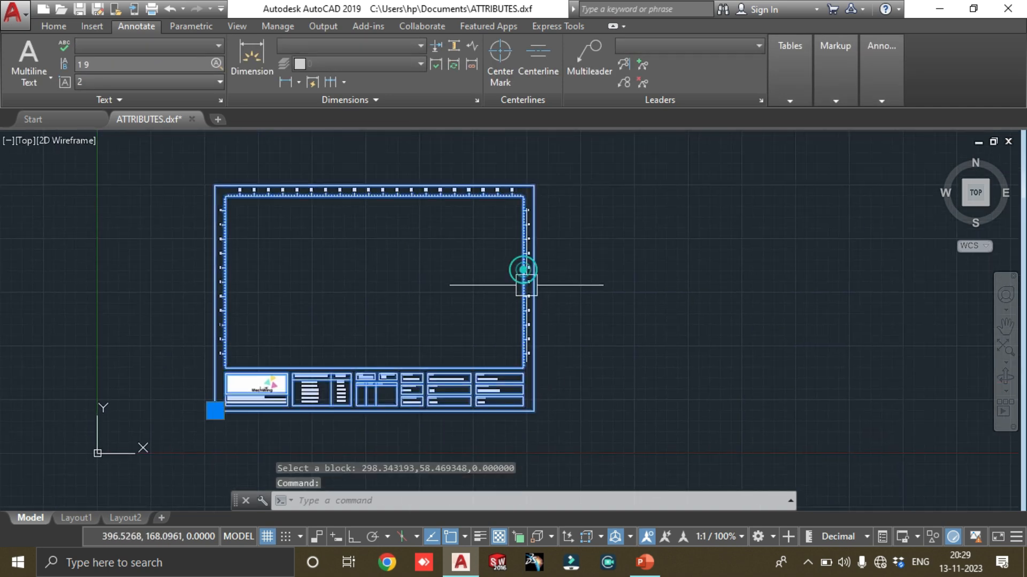
key(Escape)
click(350, 386)
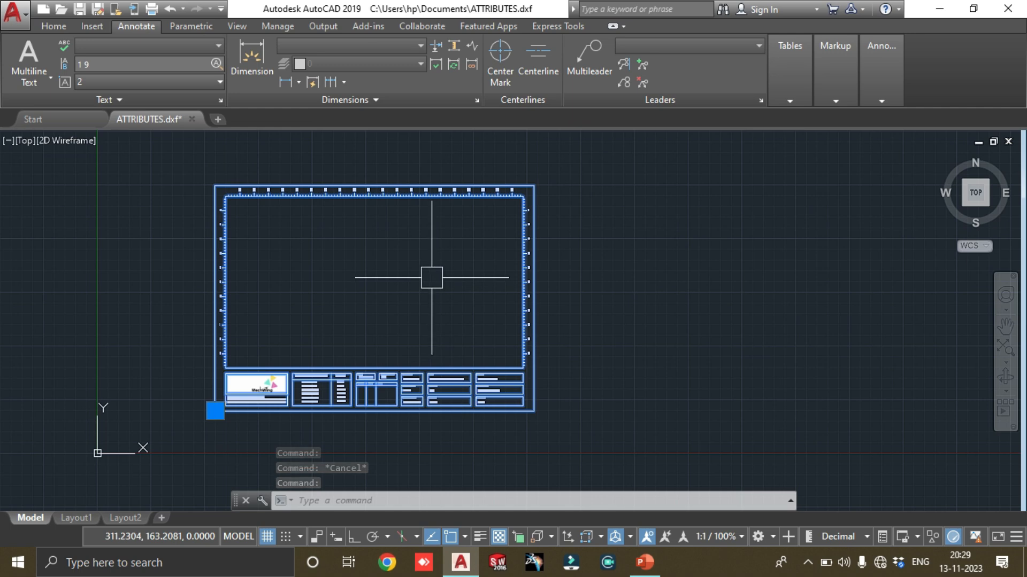
key(Escape)
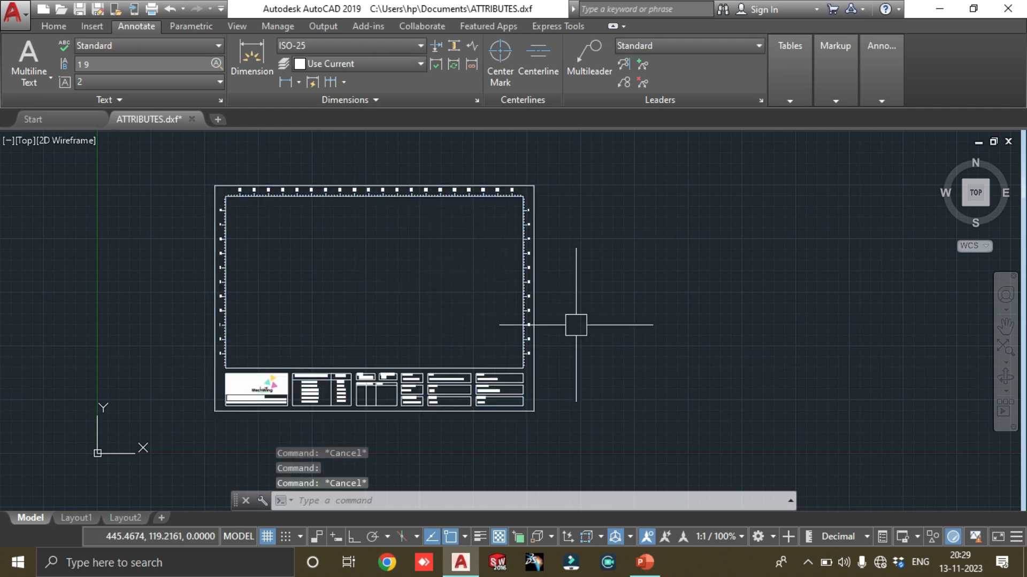
Check the command list on the PowerPoint slide, and set attribute visibility to OFF with the ATTDISP command in AutoCAD
click(645, 562)
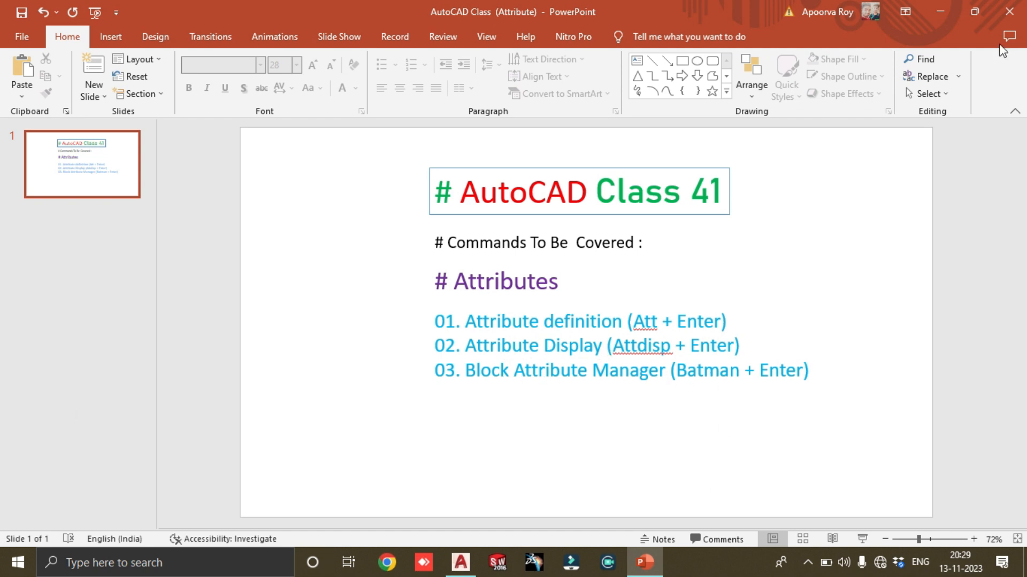
click(940, 11)
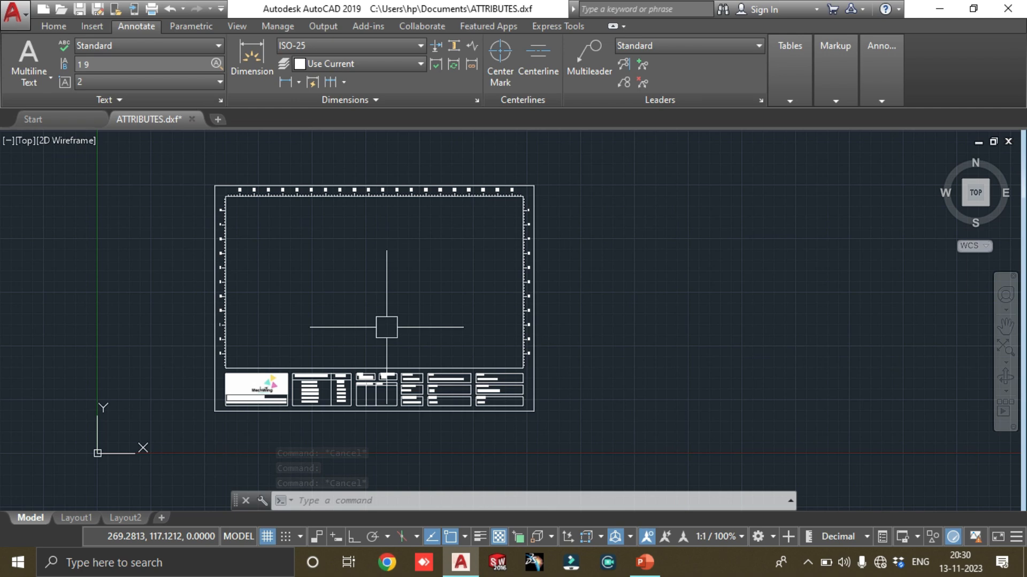
text(attd)
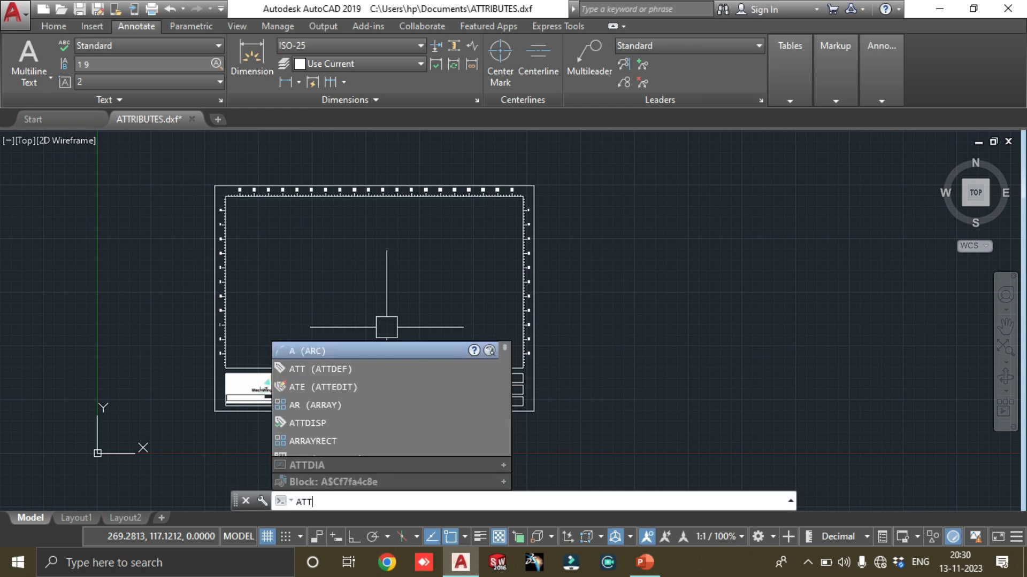
text(is)
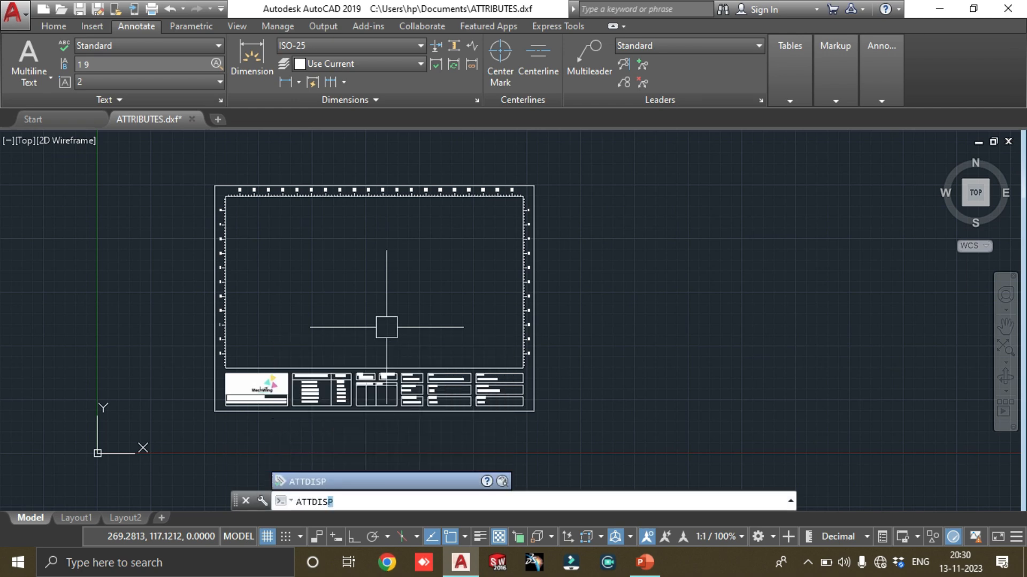
key(Return)
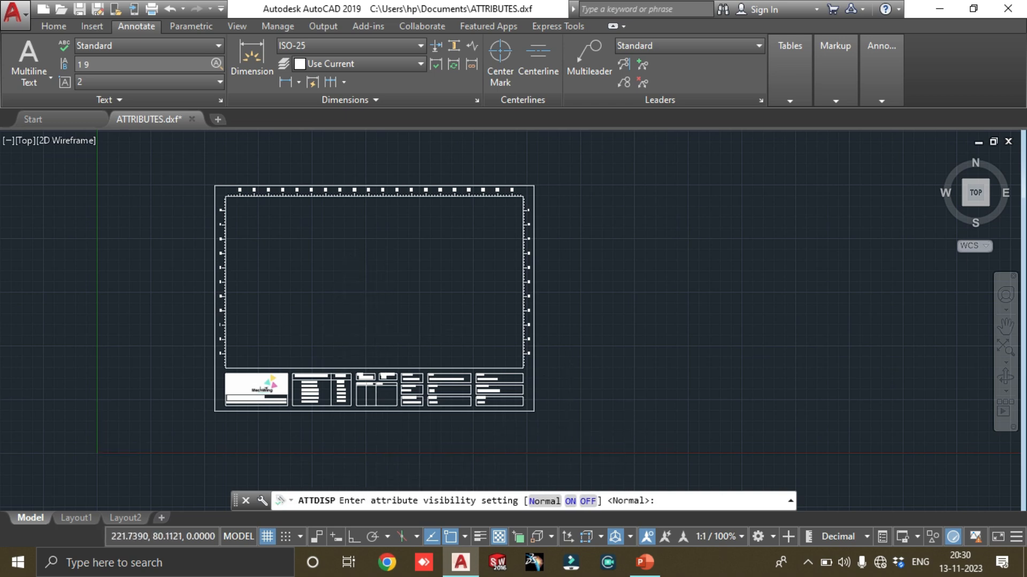
scroll(336, 367, up, 3)
scroll(460, 329, up, 2)
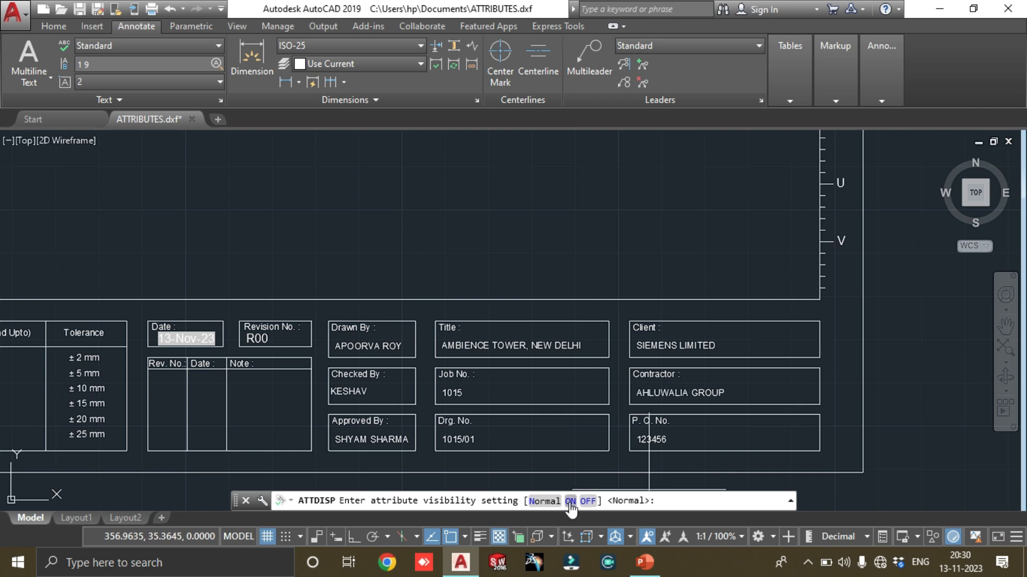
click(587, 501)
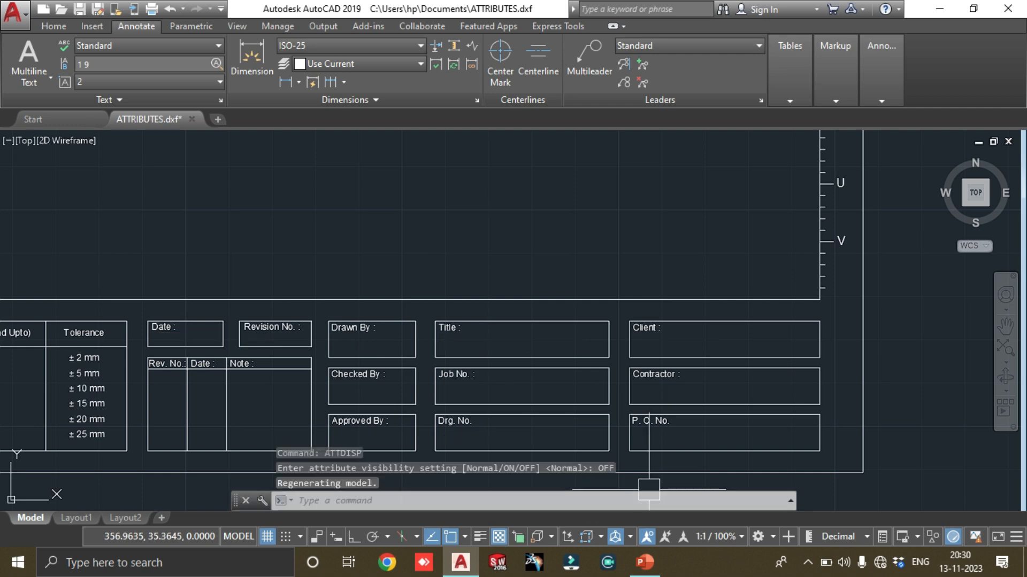
Examine the title block without its attribute texts, and set attribute visibility to ON with the ATTDISP command
scroll(441, 313, down, 5)
scroll(342, 363, up, 5)
scroll(533, 314, down, 1)
scroll(555, 374, down, 3)
scroll(458, 419, up, 5)
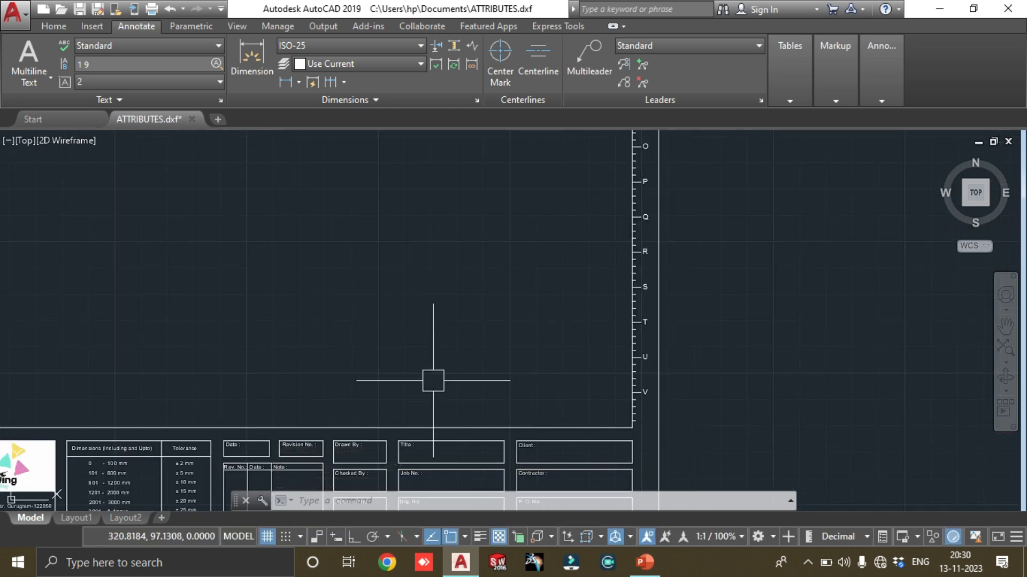
text(ATTDIS)
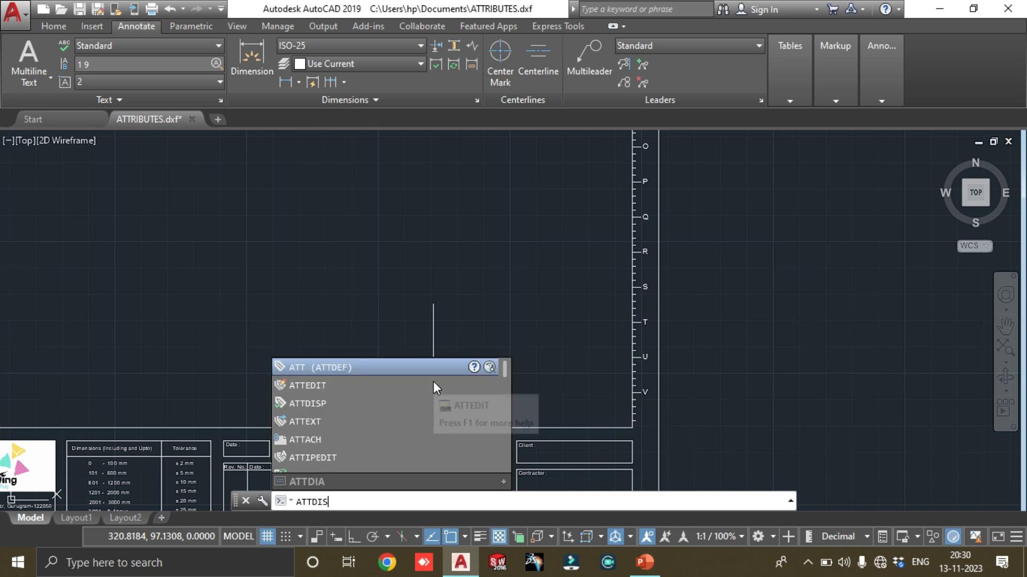
text(P)
key(Return)
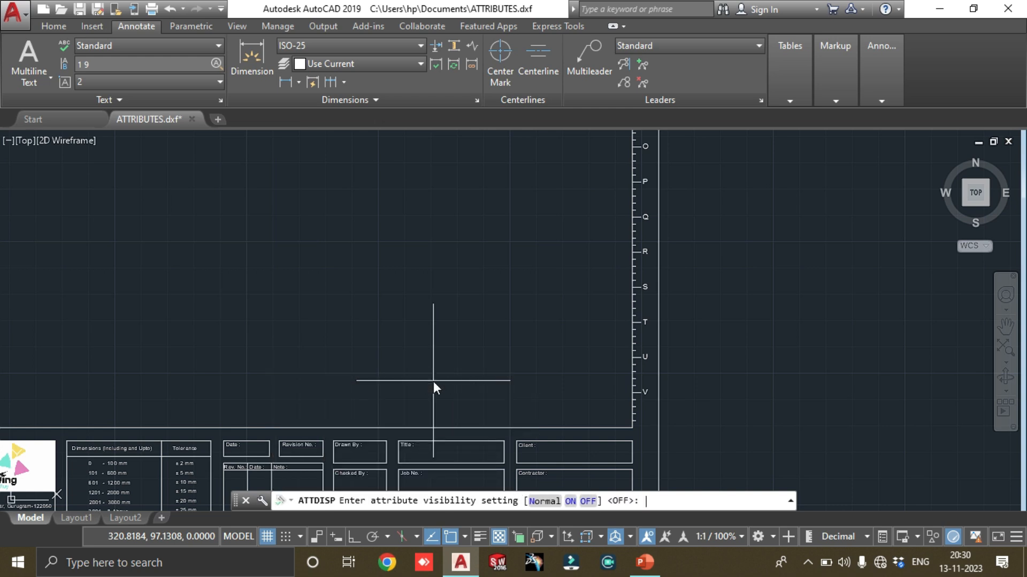
key(Return)
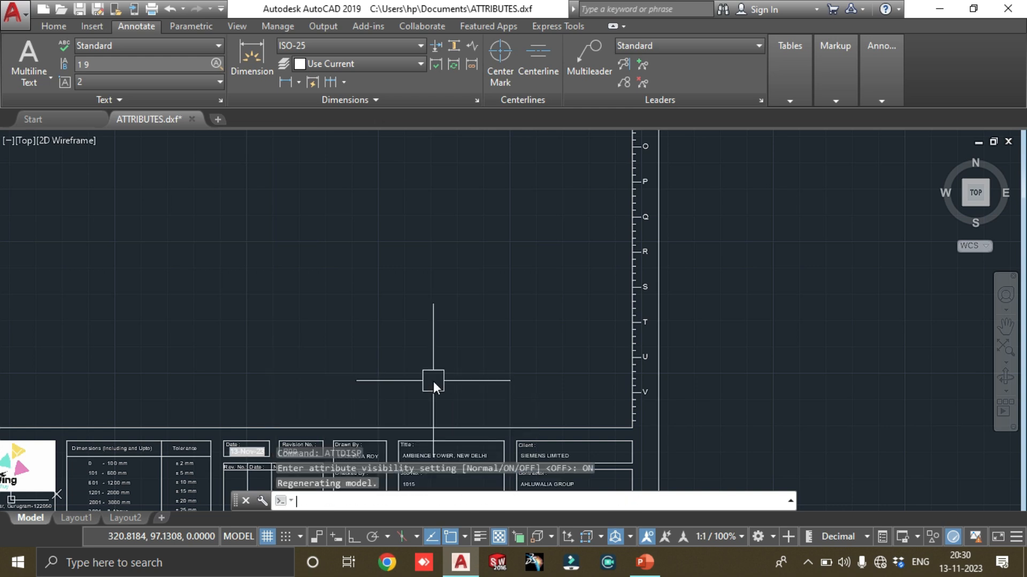
scroll(524, 279, down, 4)
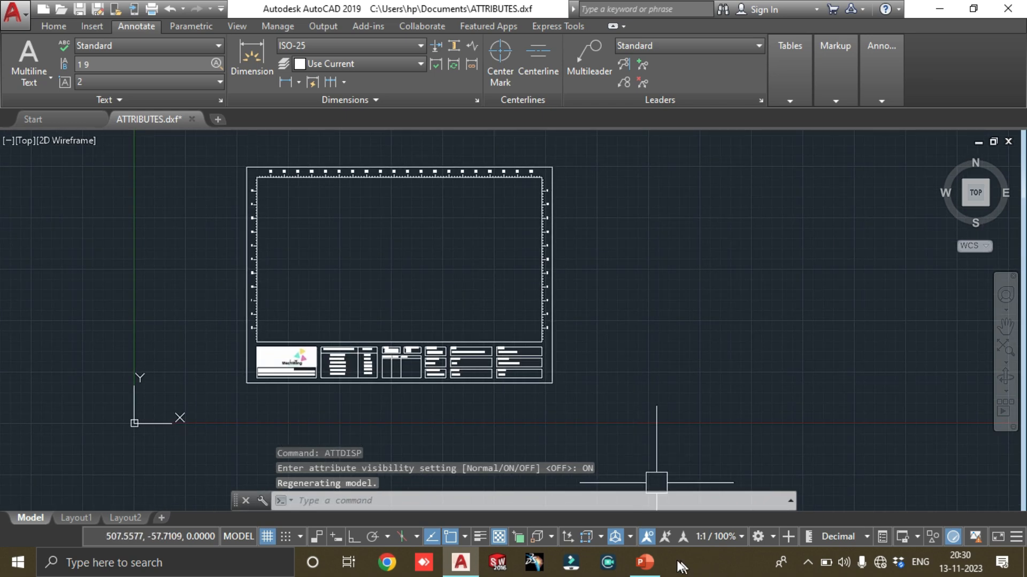
Check the command list on the PowerPoint slide, and open the Block Attribute Manager with the BATTMAN command in AutoCAD
click(645, 562)
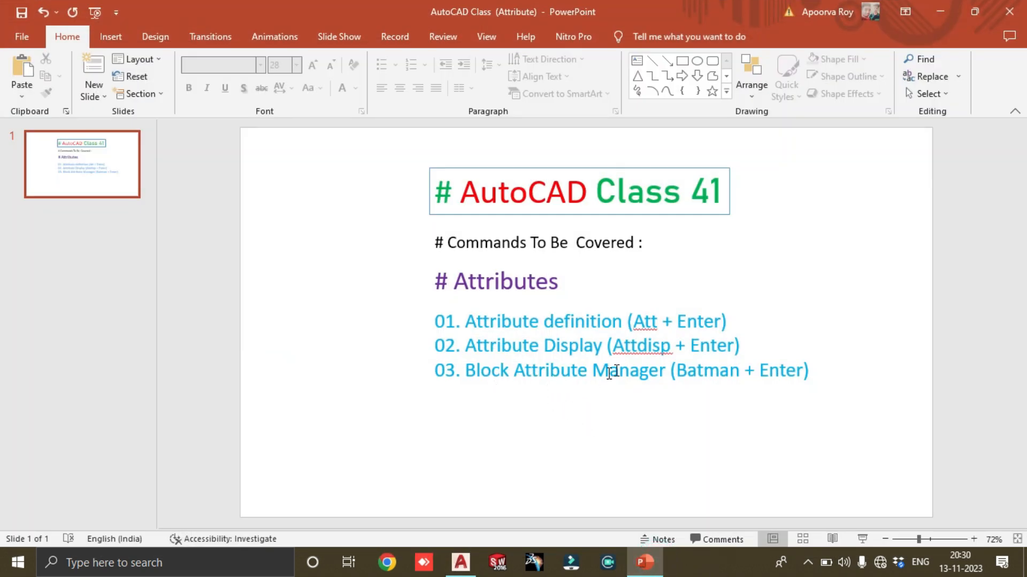
click(944, 12)
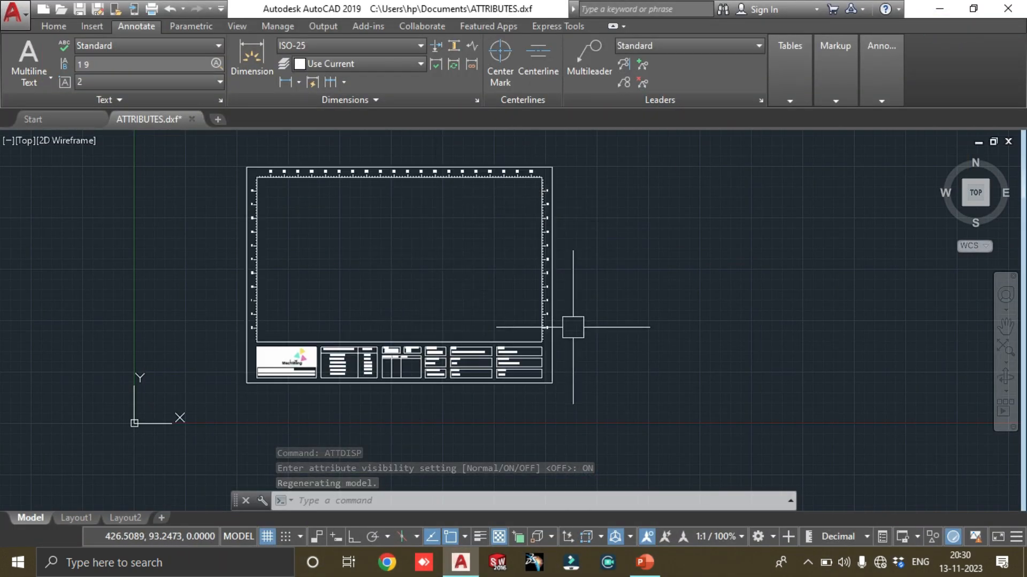
text(B)
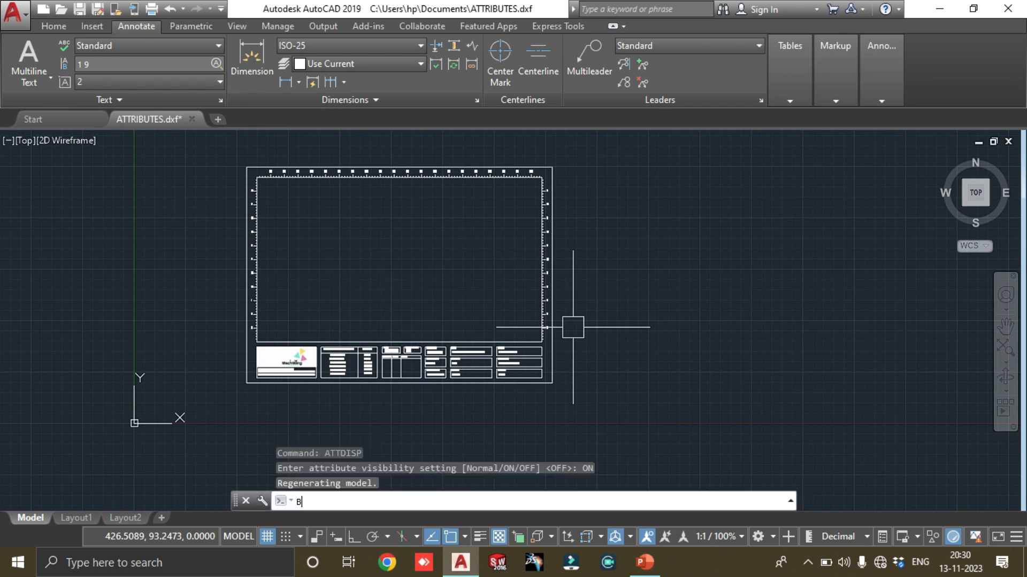
text(ATTMAN)
key(Return)
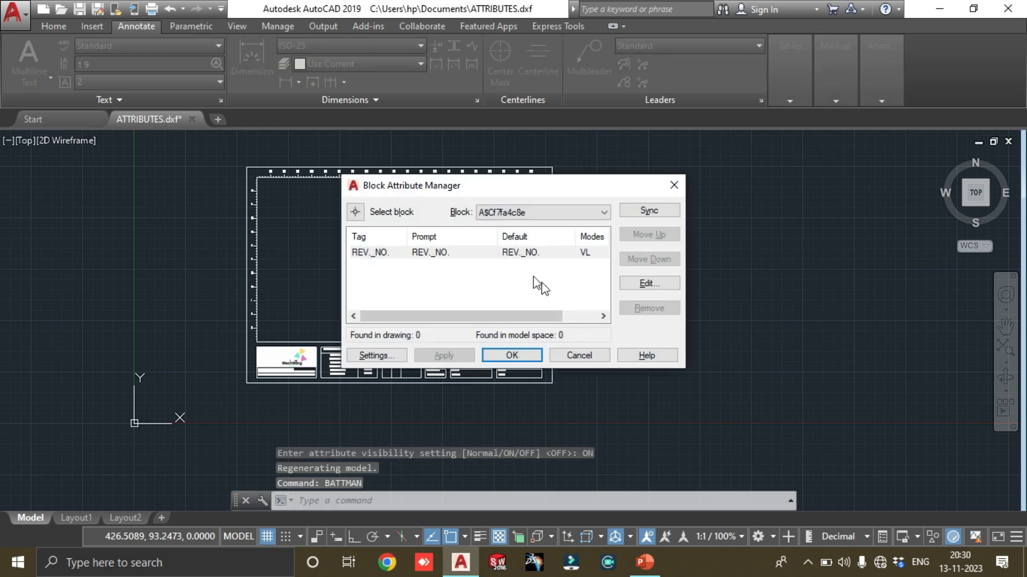
Choose A4_MW_TITLE BLOCK in the Block Attribute Manager and look through its list of attributes
click(410, 253)
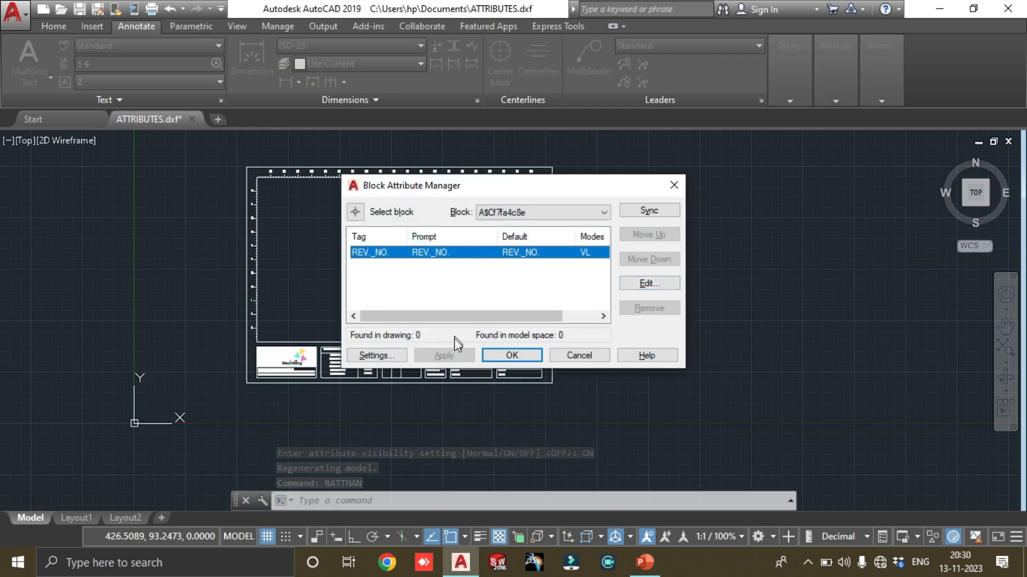
click(508, 212)
click(508, 232)
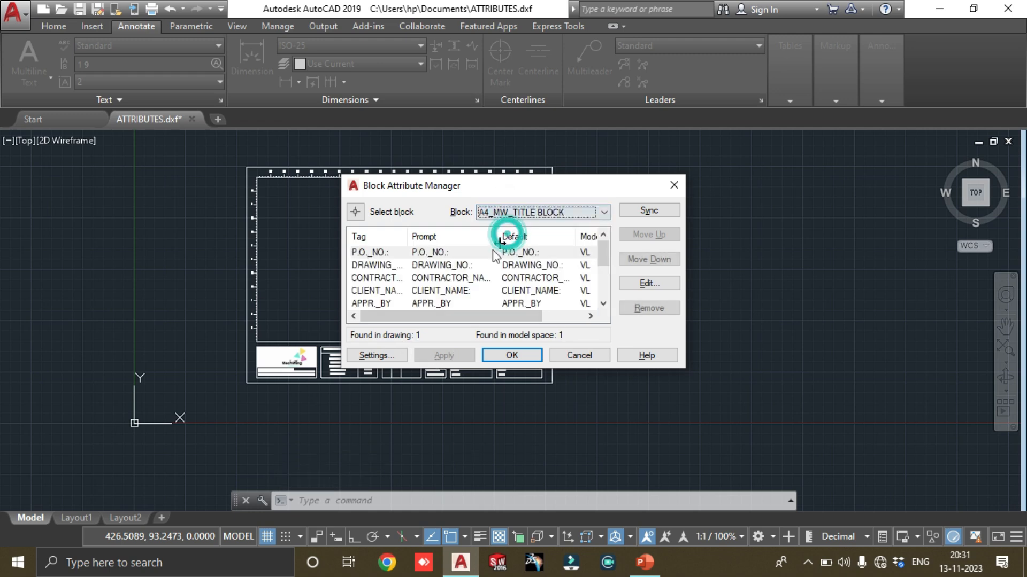
scroll(444, 277, down, 3)
click(454, 279)
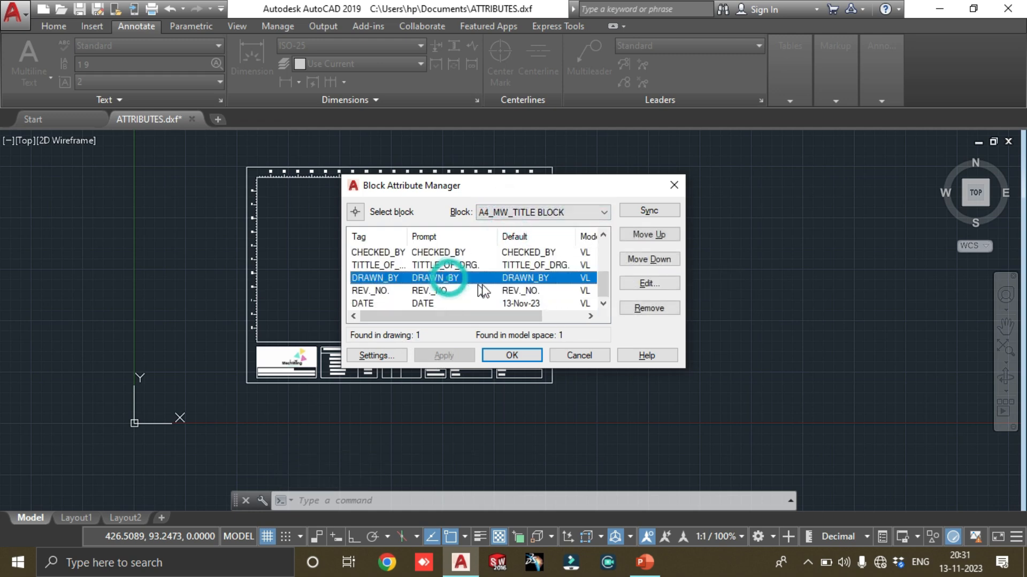
scroll(536, 283, up, 1)
click(502, 278)
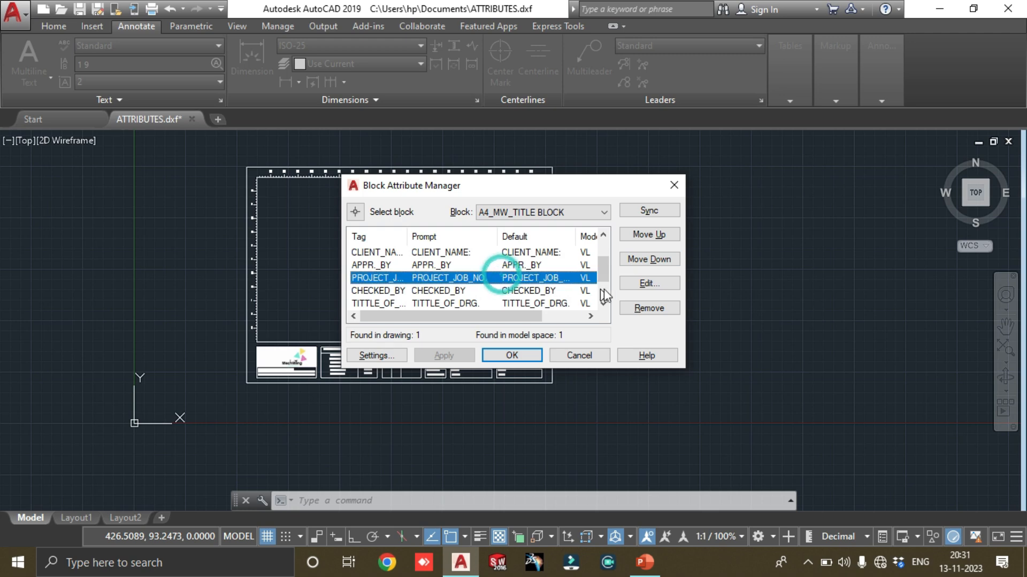
scroll(479, 281, up, 1)
click(454, 266)
scroll(456, 278, down, 1)
scroll(456, 283, down, 1)
Review the DRAWN_BY attribute's modes, data, text options and properties, and close the Block Attribute Manager
click(458, 277)
click(659, 287)
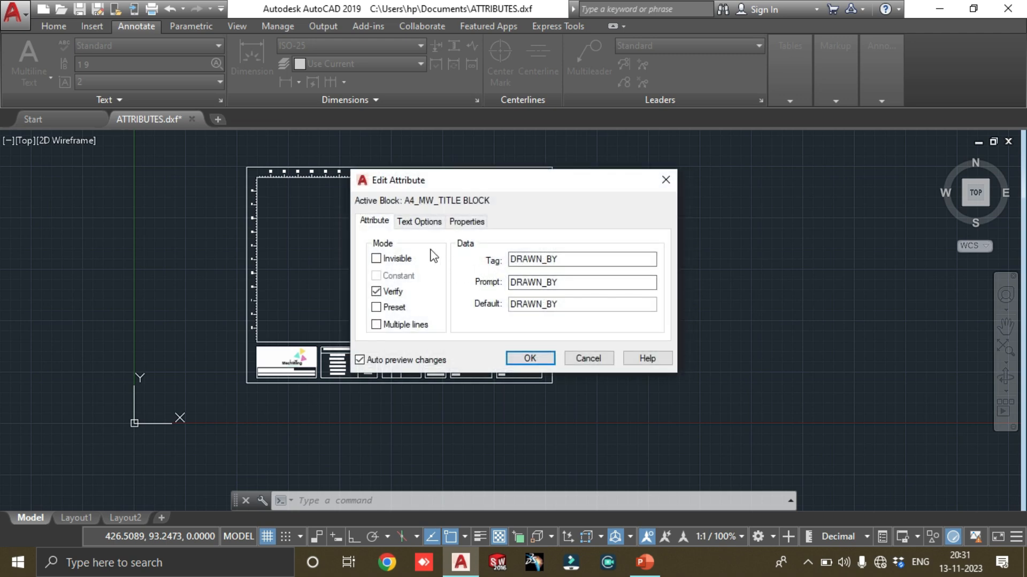
click(420, 222)
click(466, 221)
click(419, 221)
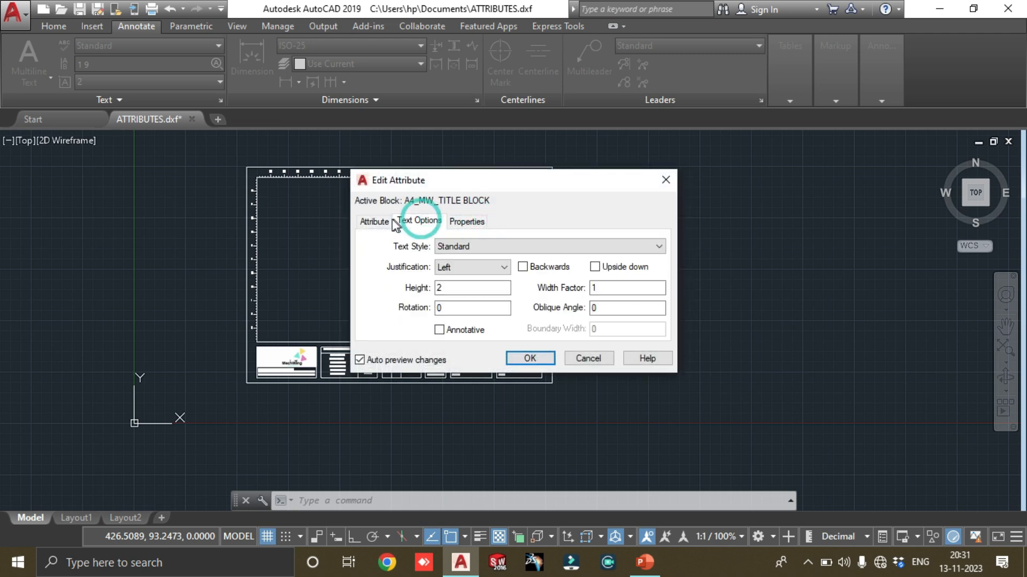
click(385, 221)
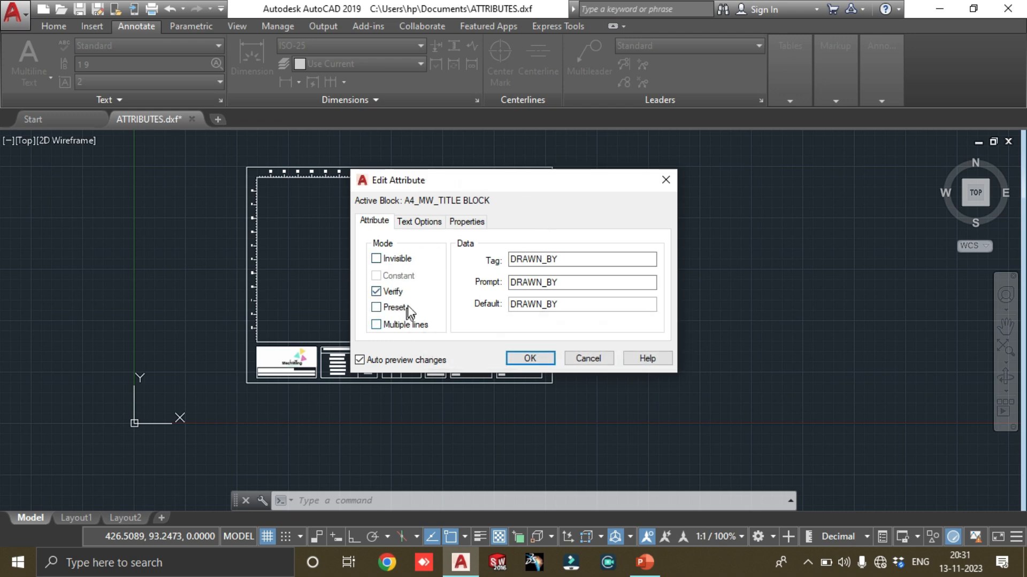
click(410, 221)
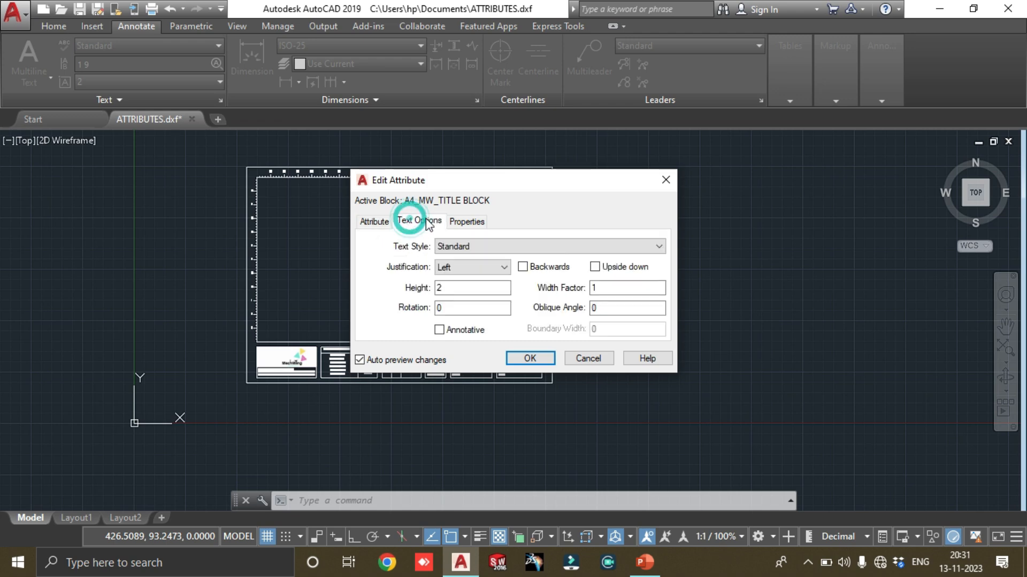
click(374, 221)
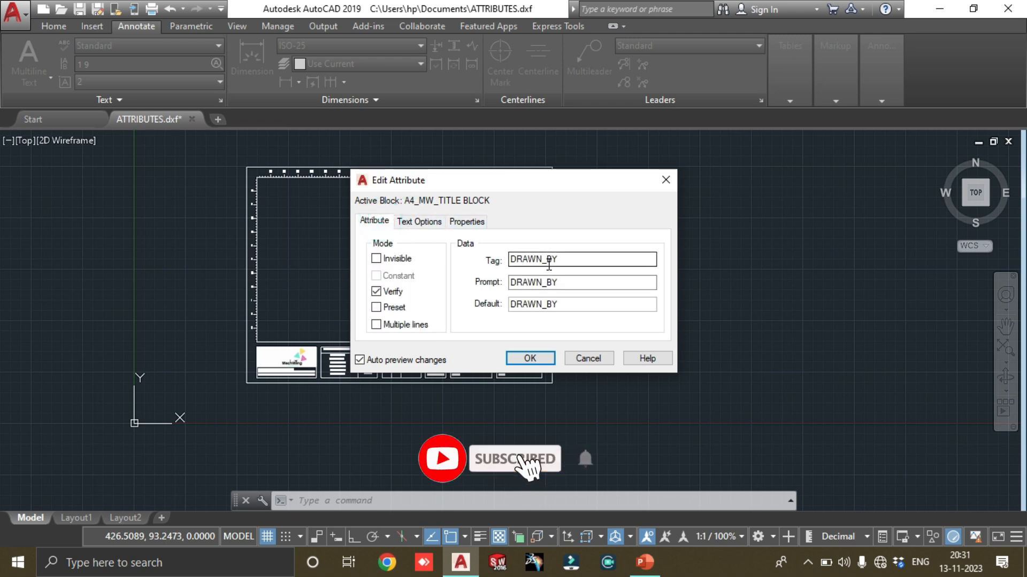
click(531, 358)
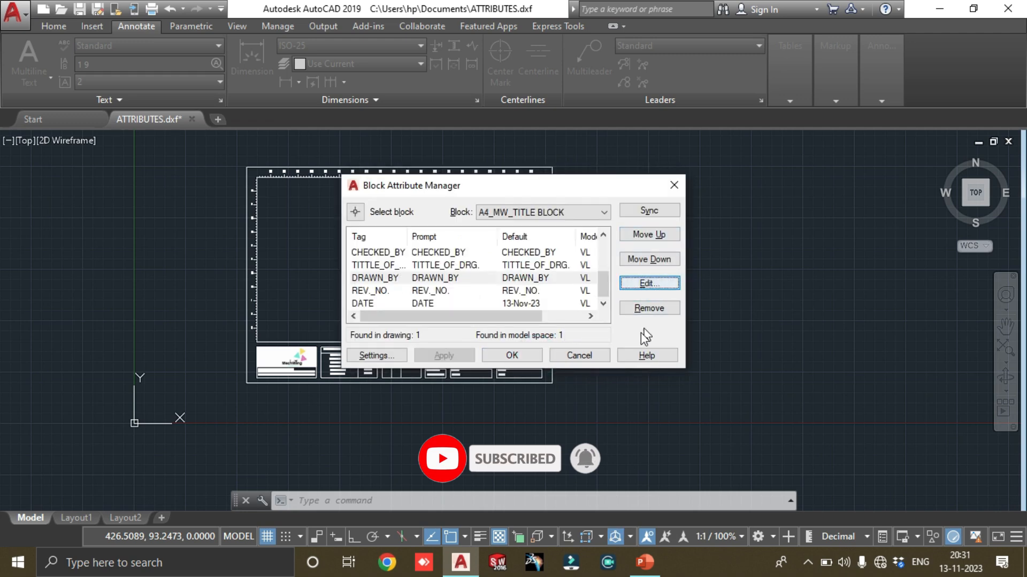
click(510, 355)
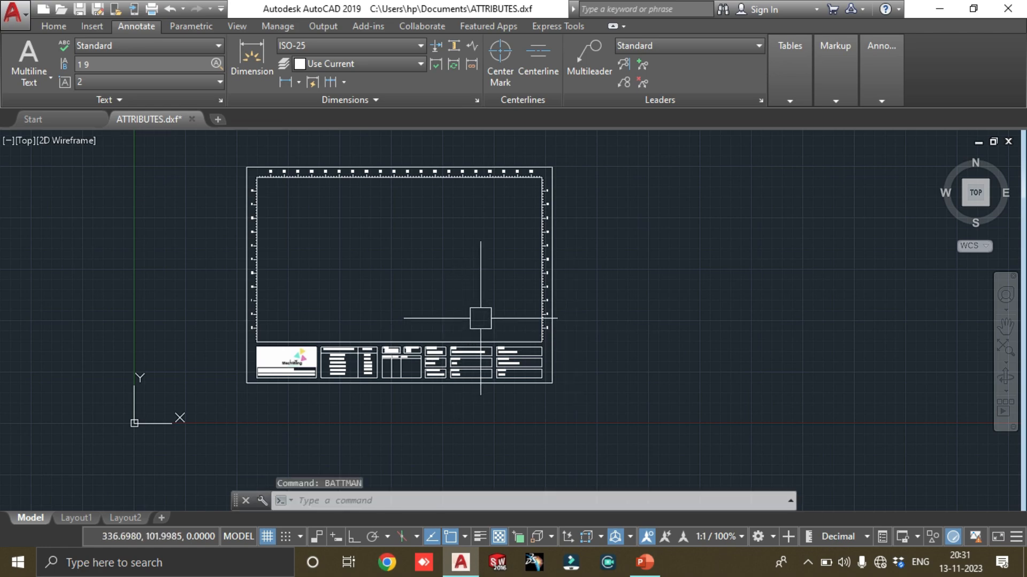
Examine the attribute values in the title block fields and the overall sheet
scroll(473, 321, up, 5)
middle_drag(392, 280, 393, 318)
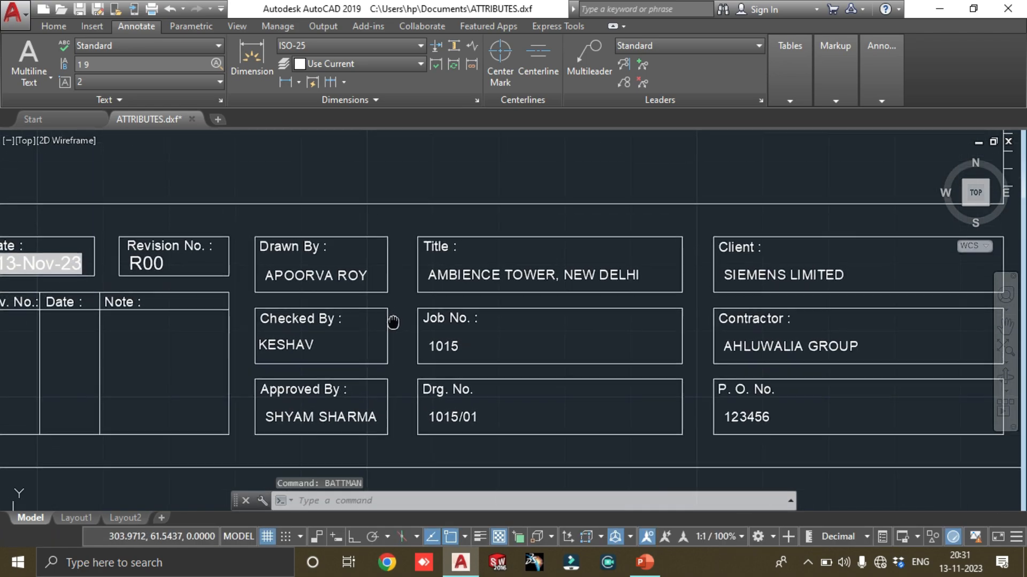
scroll(505, 322, down, 2)
scroll(600, 251, down, 5)
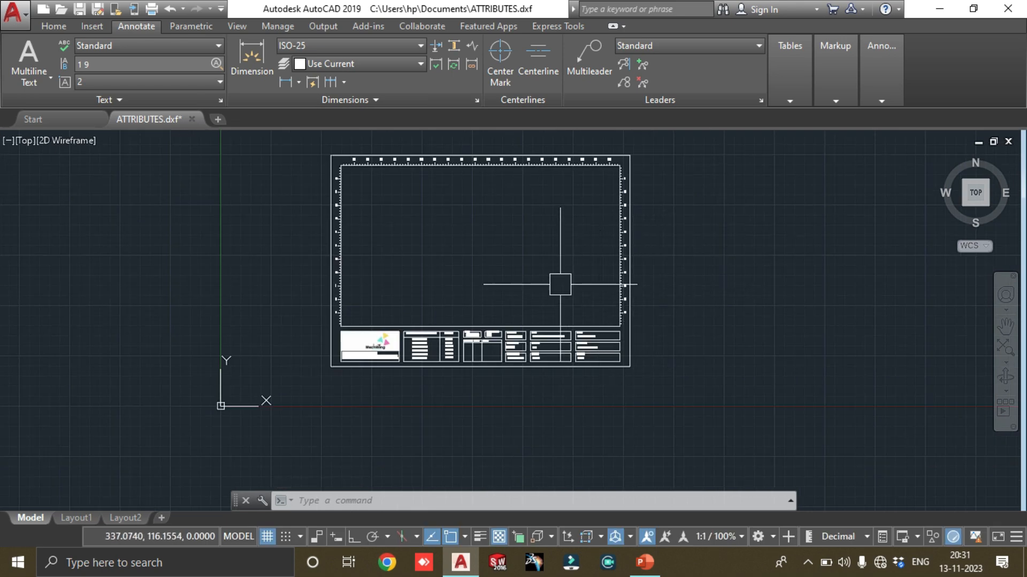
Delete the 297 dimension above the sheet border and the overall vertical dimension beside it
scroll(471, 295, up, 4)
middle_drag(478, 244, 479, 308)
middle_drag(463, 269, 461, 302)
click(541, 463)
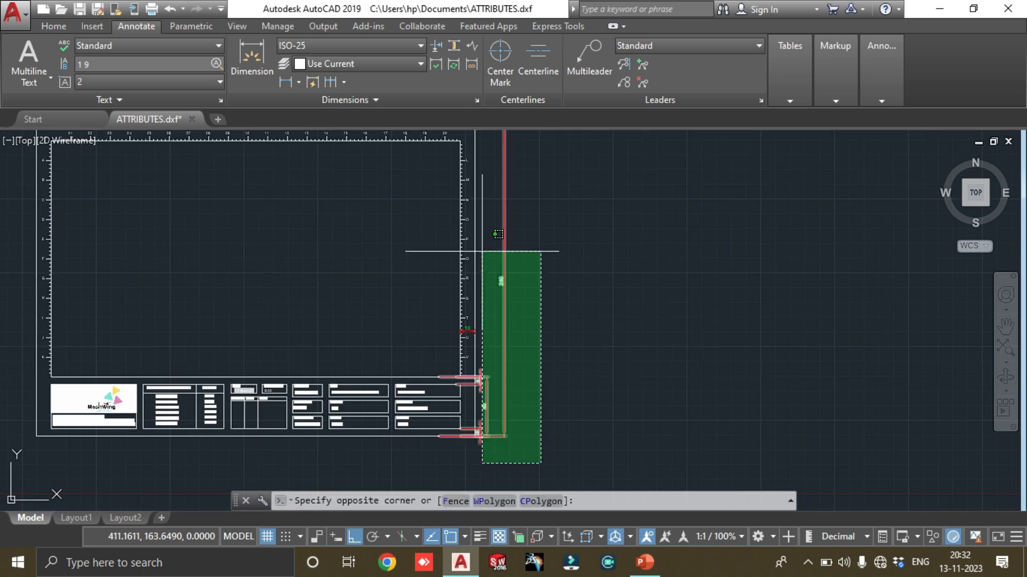
middle_drag(481, 251, 469, 399)
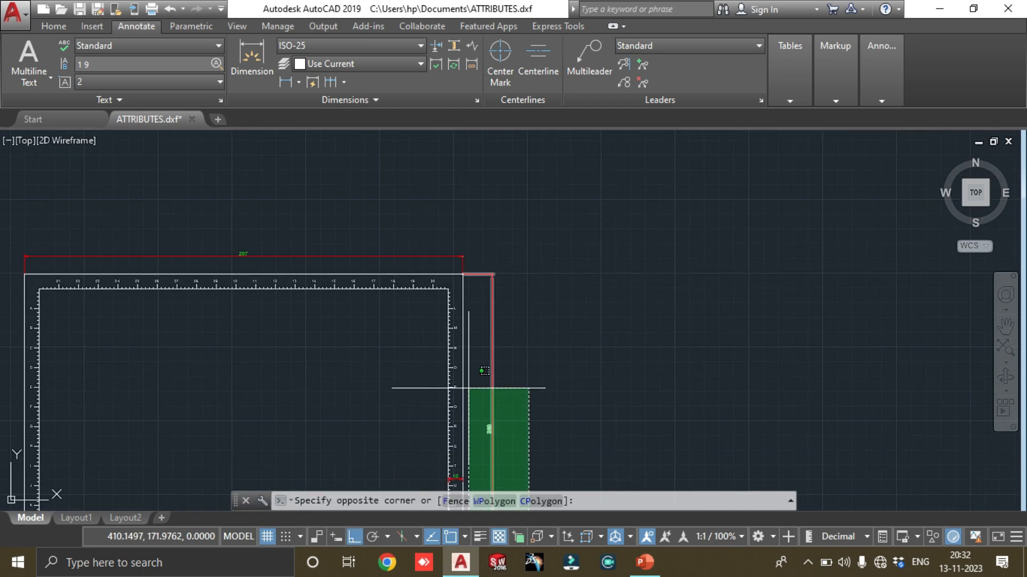
click(474, 259)
click(491, 255)
click(336, 236)
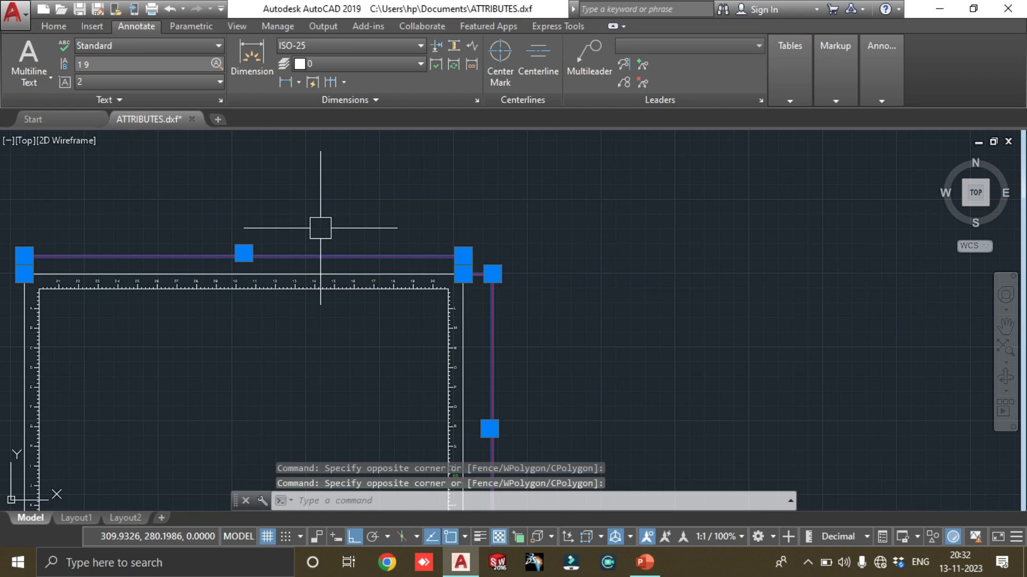
key(Delete)
scroll(473, 256, down, 3)
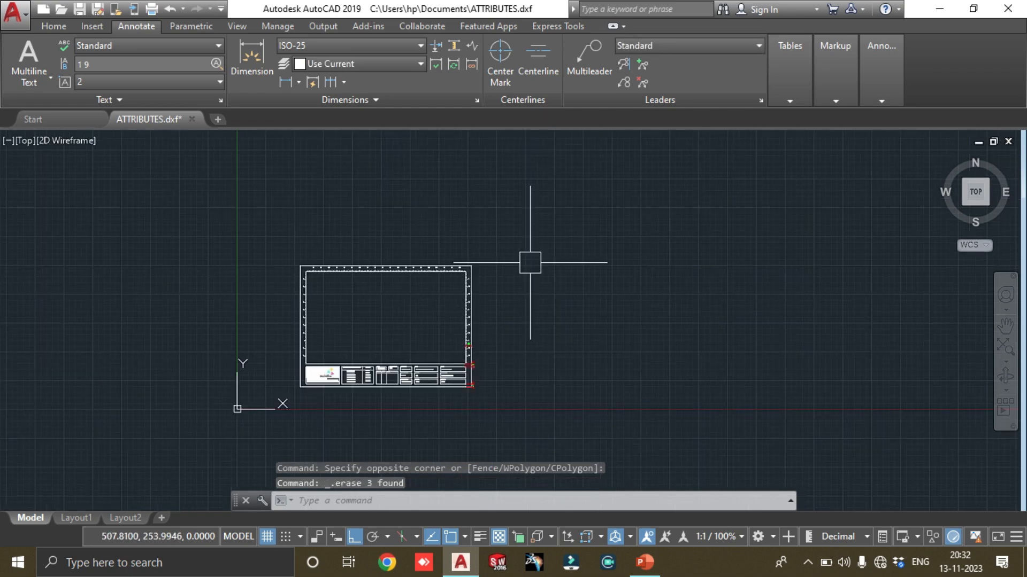